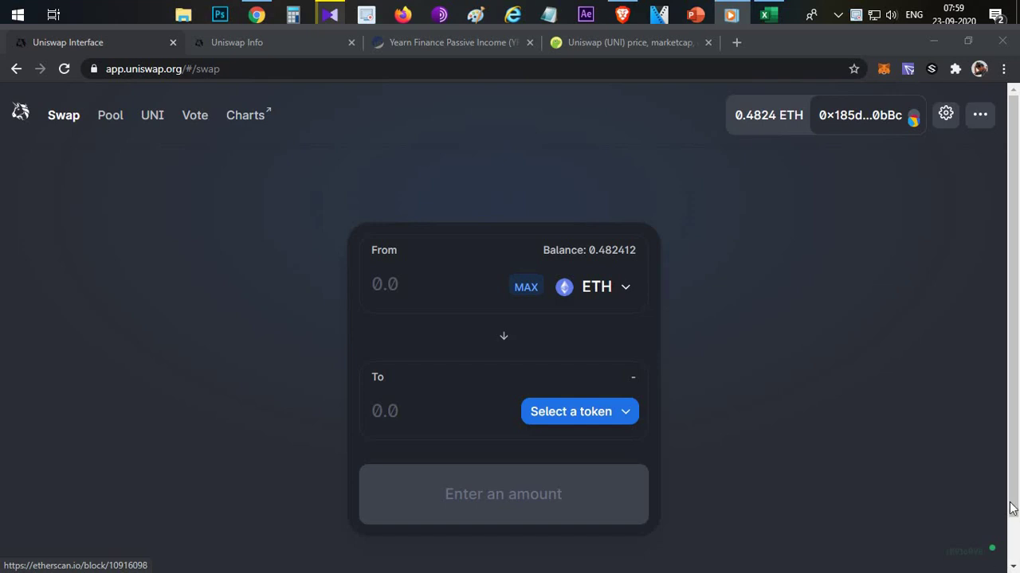
- Switch to the Excel workbook, review the invested, claimed and loss tables for ETH and KIMCHI, and return to the Uniswap swap page
key("alt+Tab")
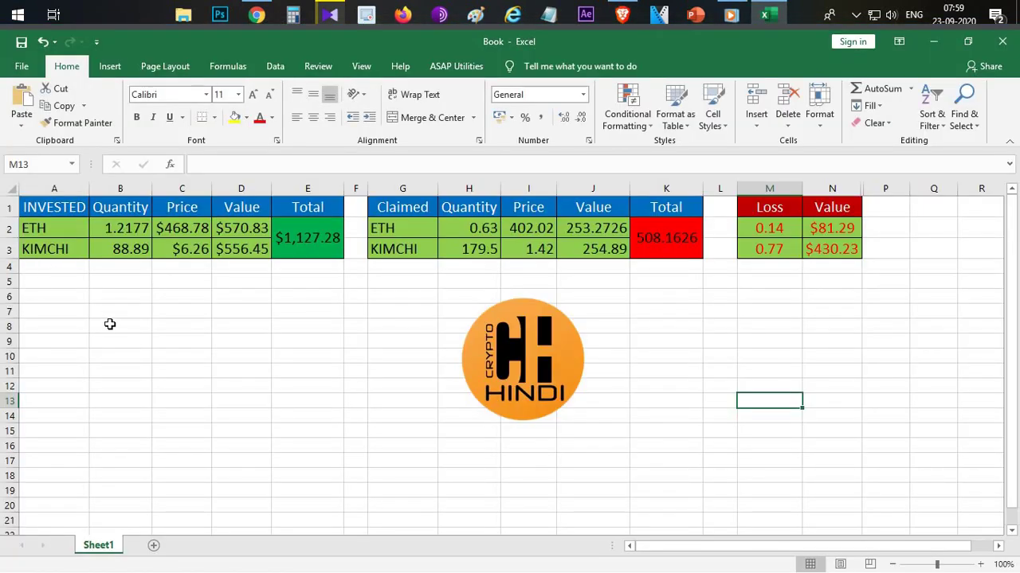
left_click(121, 296)
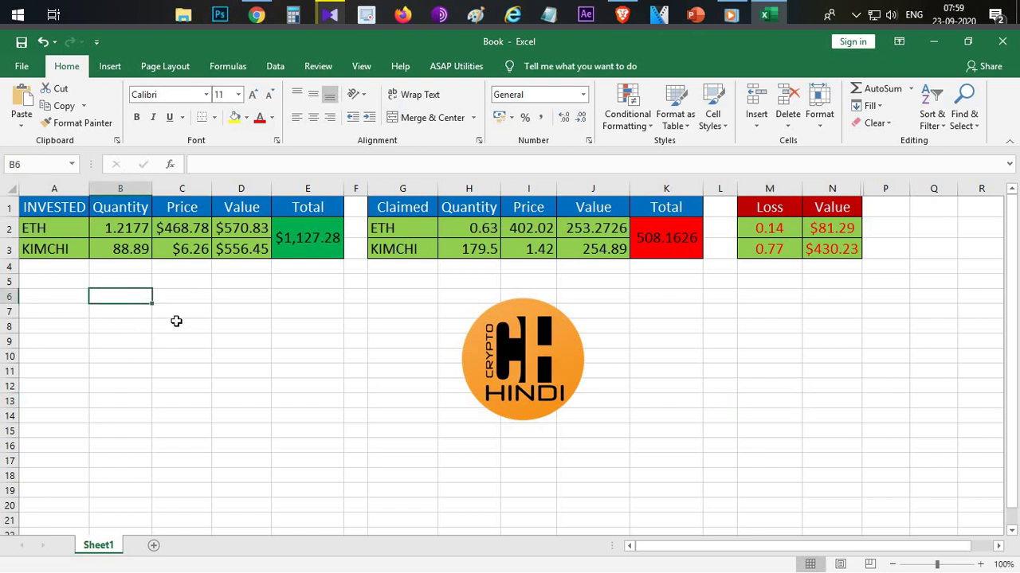
left_click(670, 298)
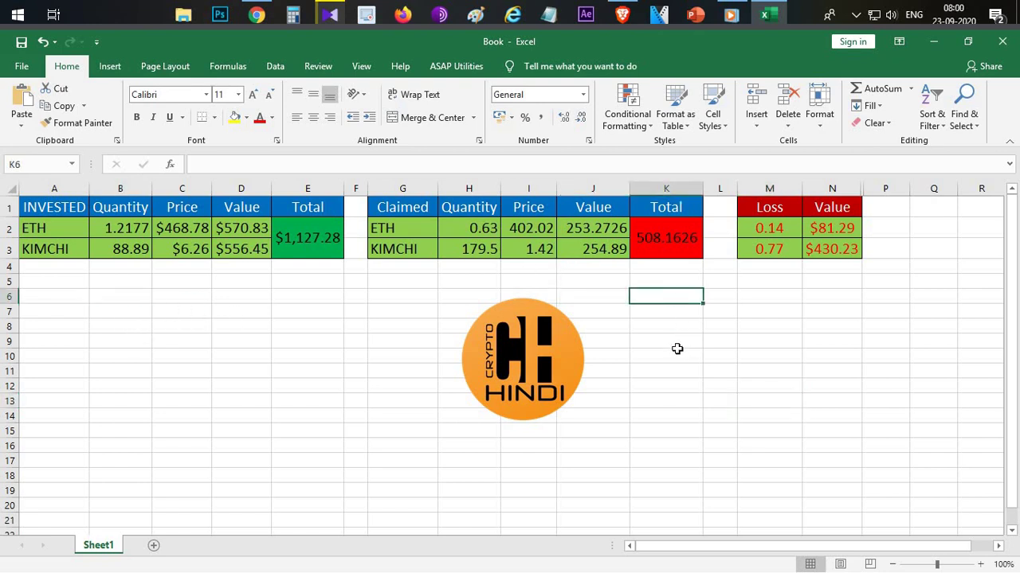
left_click(768, 13)
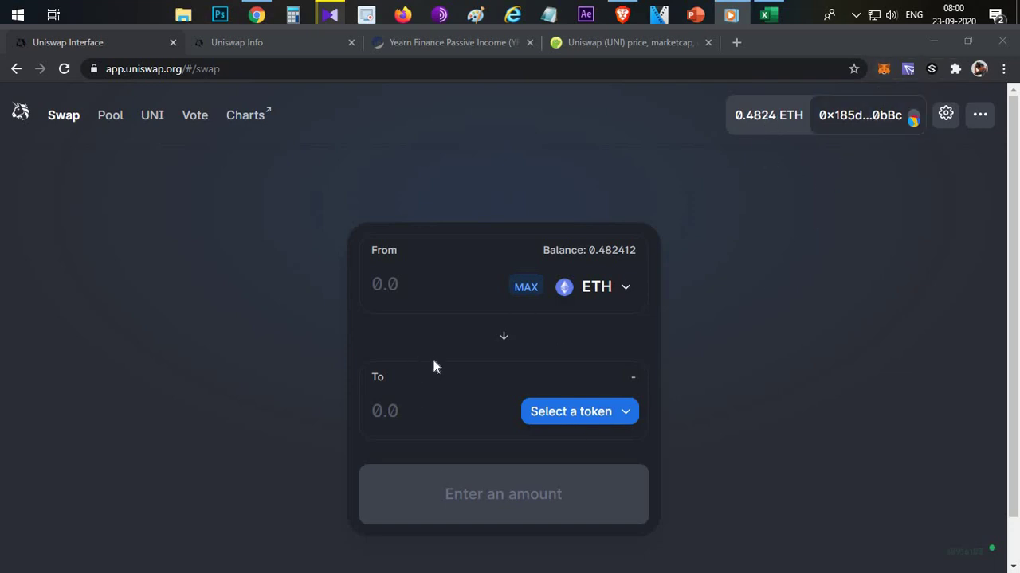
- Search for uni and choose UNI as the token to receive in the swap from ETH
left_click(736, 309)
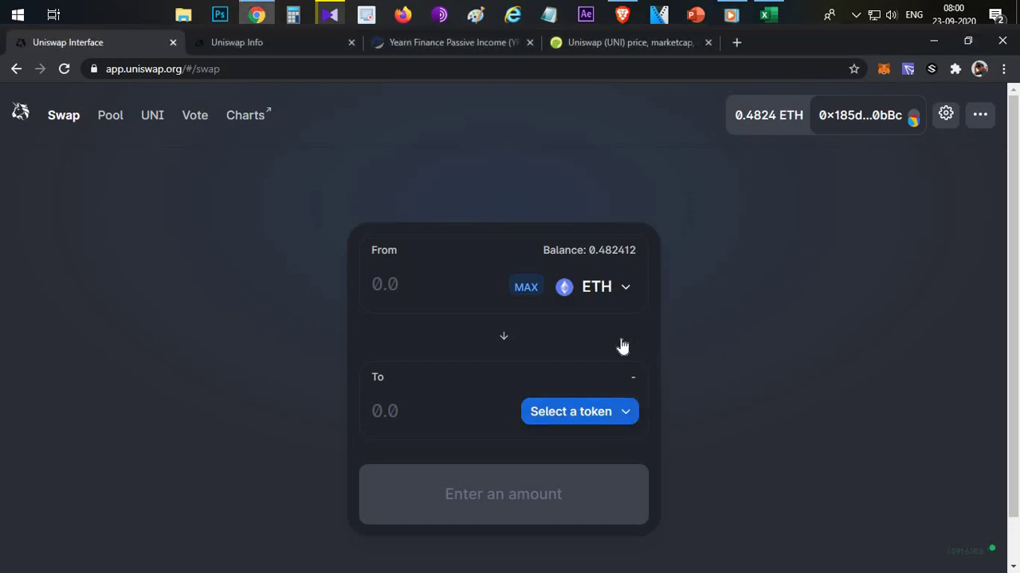
left_click(625, 287)
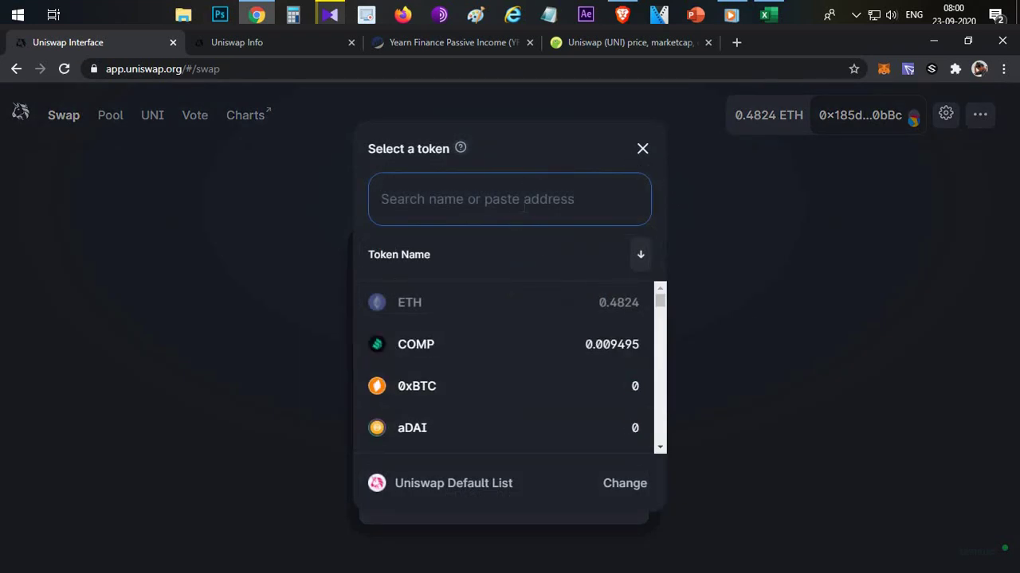
type("uni")
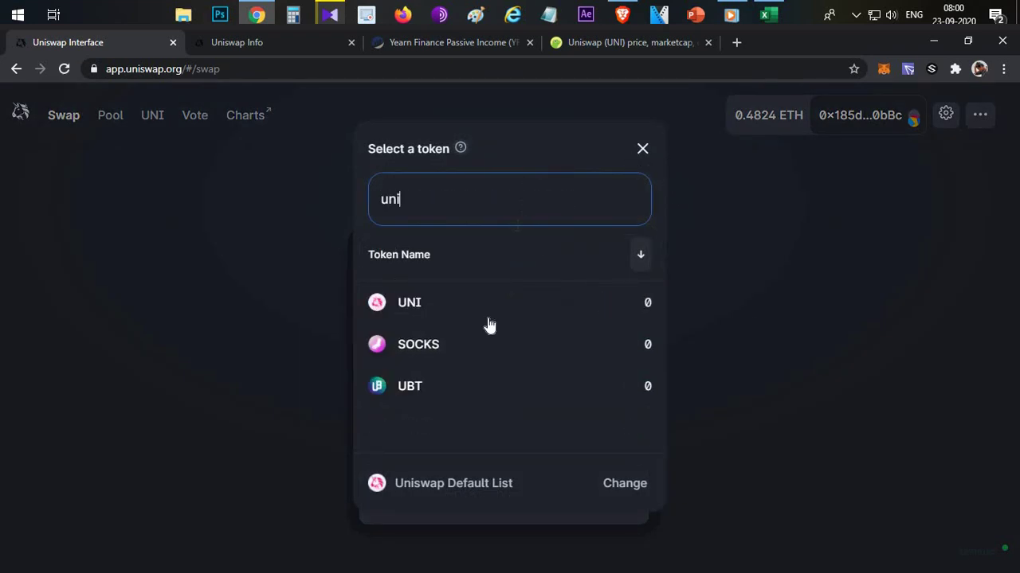
left_click(623, 322)
- Enter 0.1 ETH as the amount to pay to preview the UNI estimate, and clear the amount
left_click(438, 279)
type("0.1")
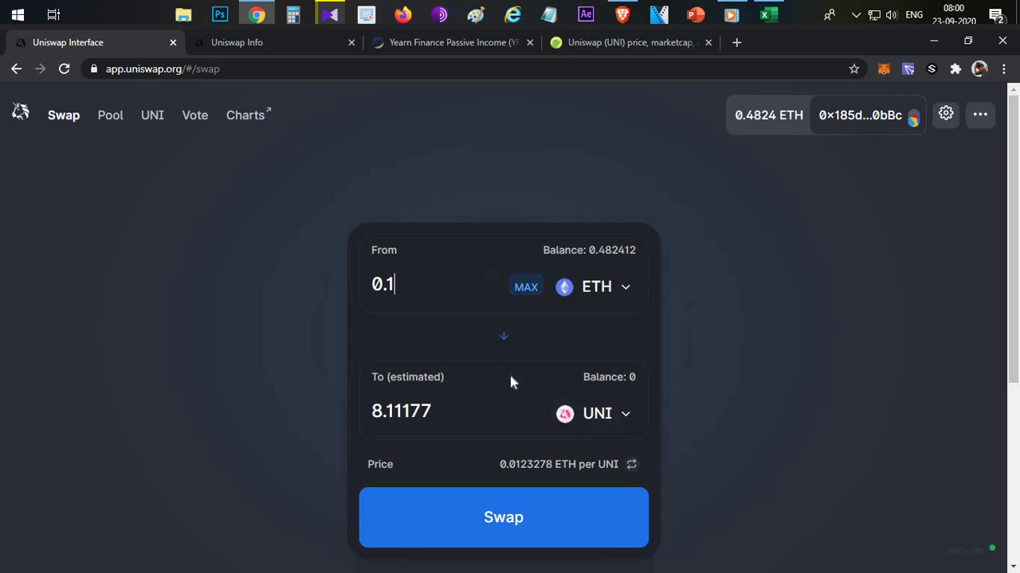
key("BackSpace")
key("BackSpace")
key("BackSpace")
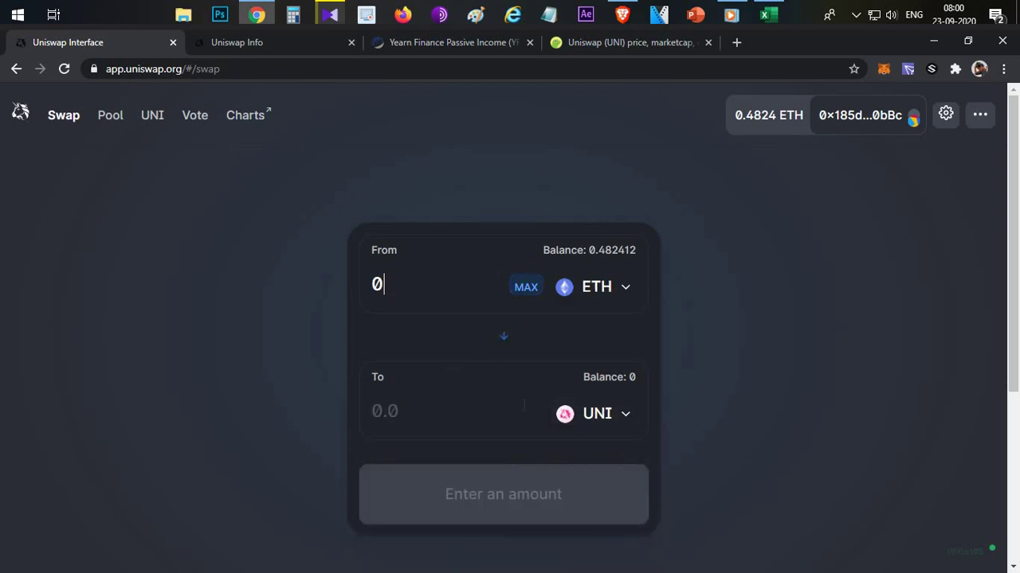
- Browse the tokens selectable on both sides of the swap and close the token list without choosing another
left_click(606, 421)
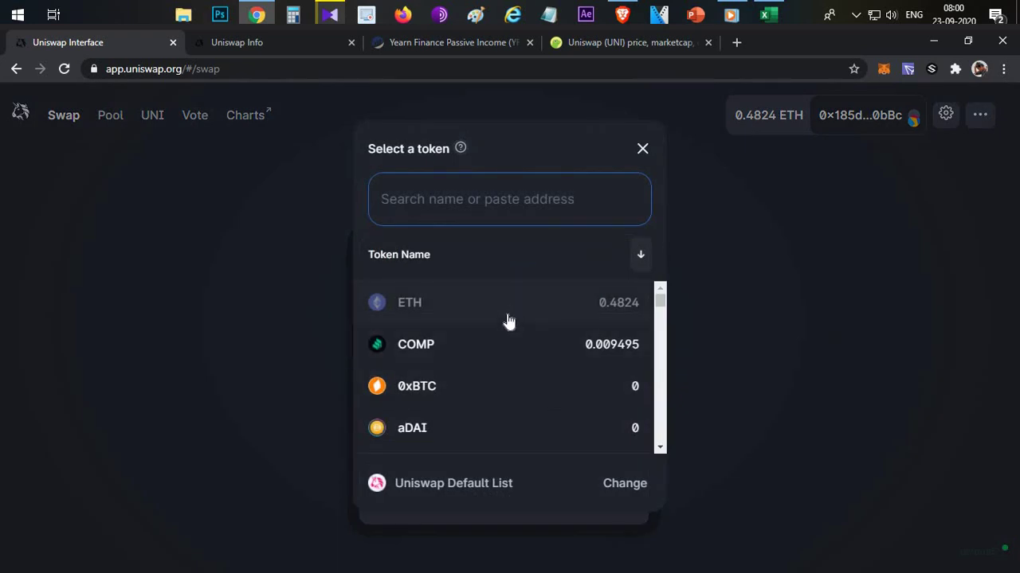
scroll(506, 319, "down", 2)
scroll(506, 315, "up", 2)
left_click(676, 197)
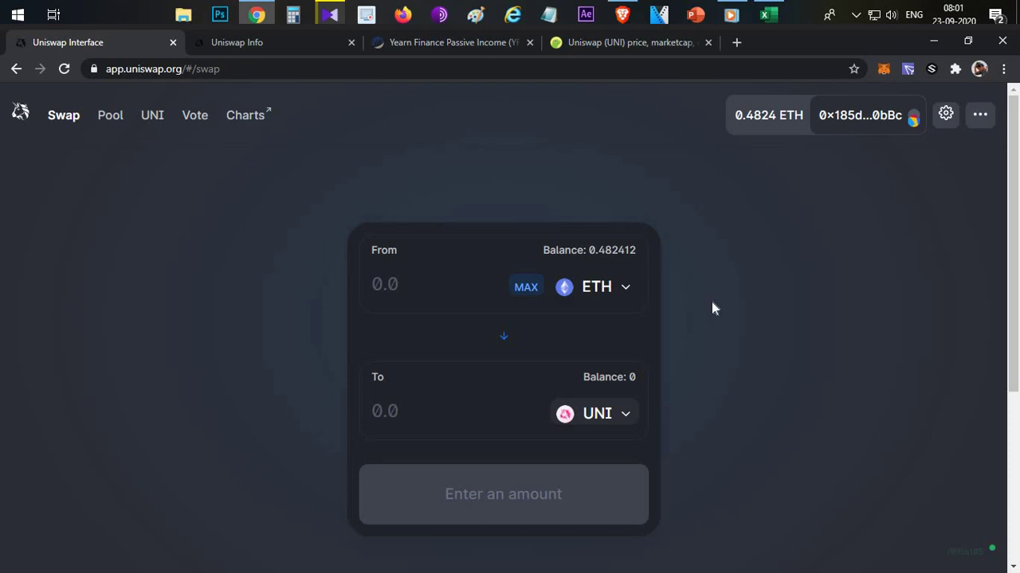
left_click(584, 415)
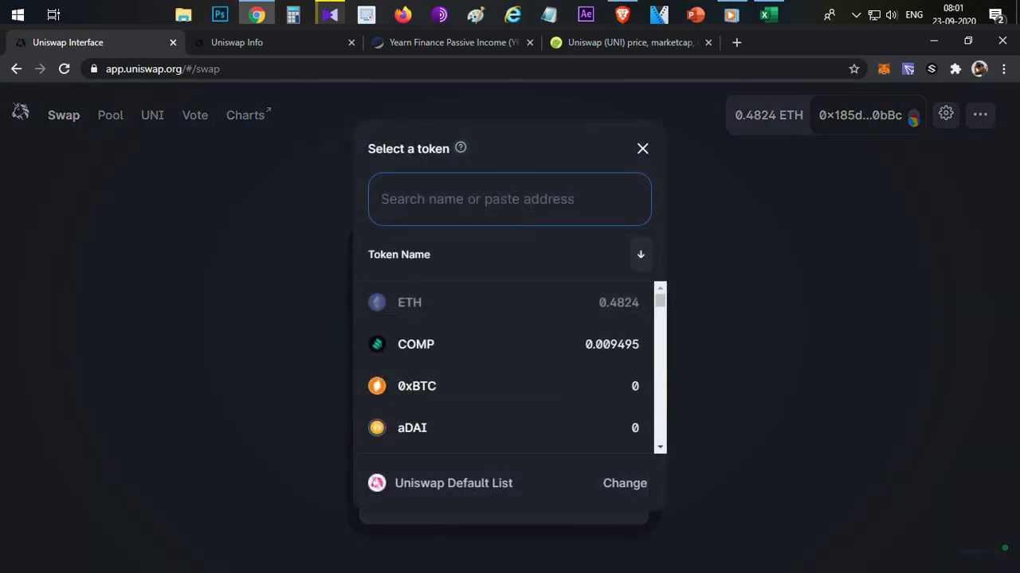
left_click(643, 151)
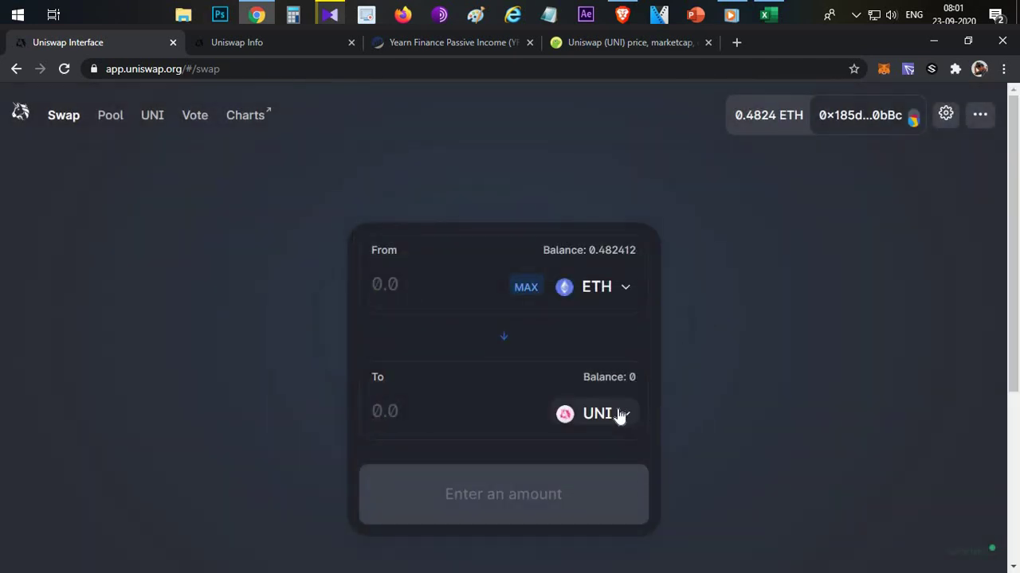
left_click(590, 288)
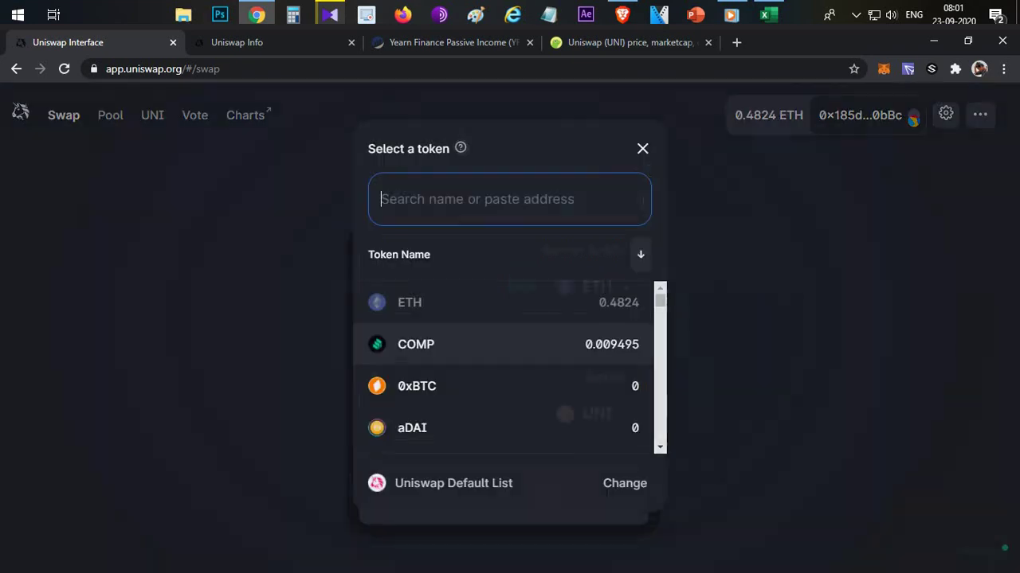
left_click(714, 274)
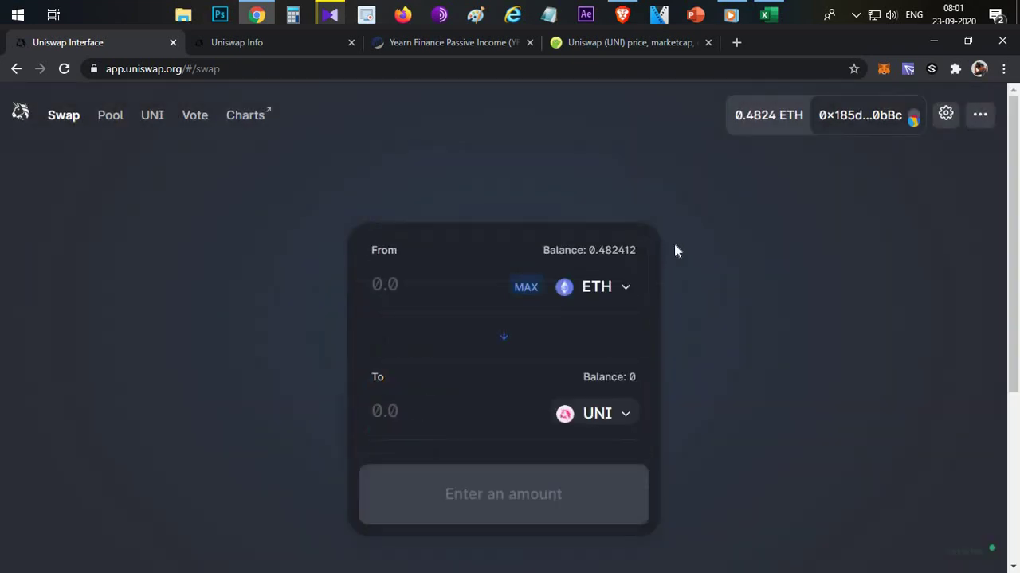
- Search the receiving side's token list for UNI by name and close it without selecting a token
left_click(610, 419)
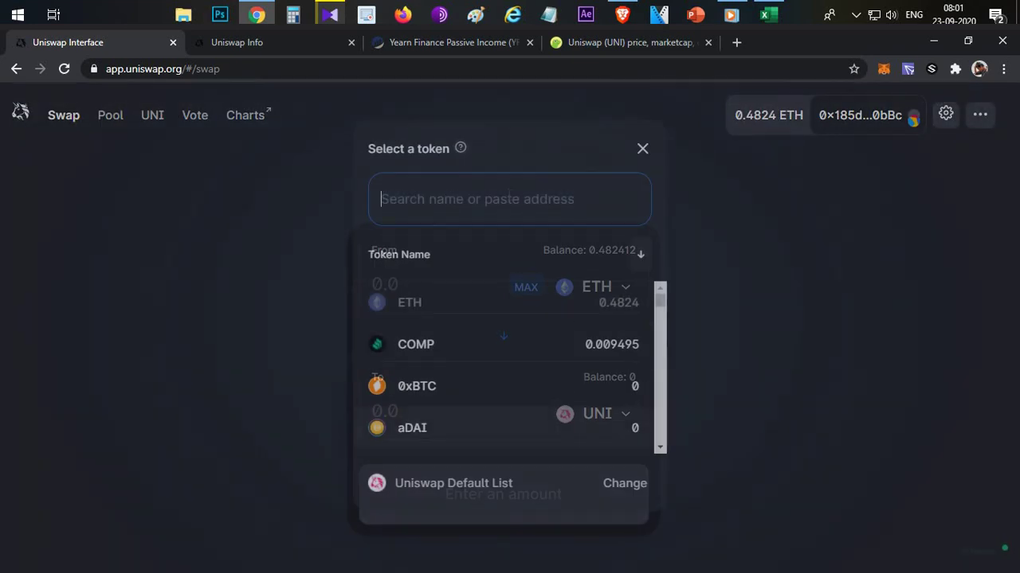
type("uni")
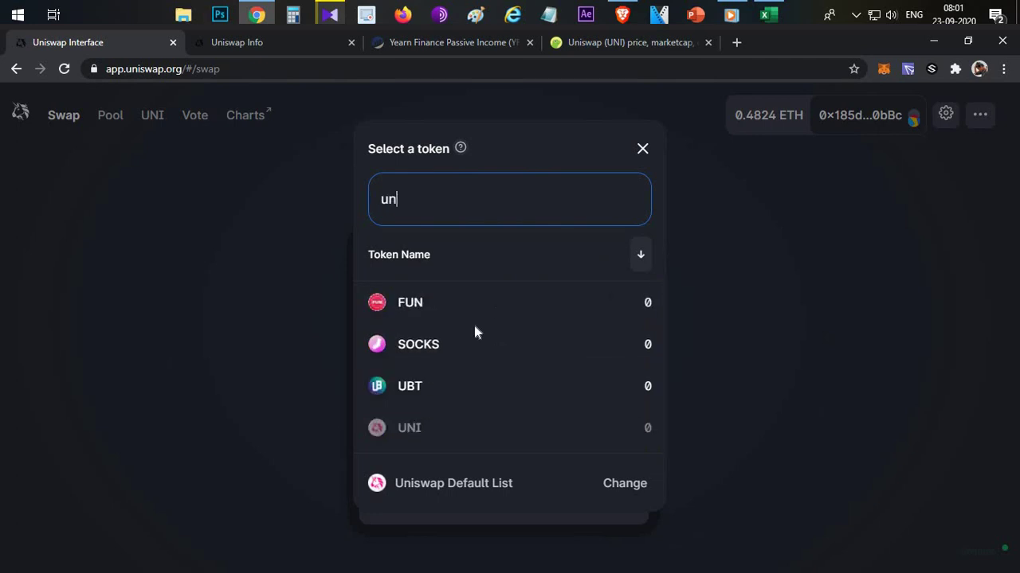
left_click(673, 286)
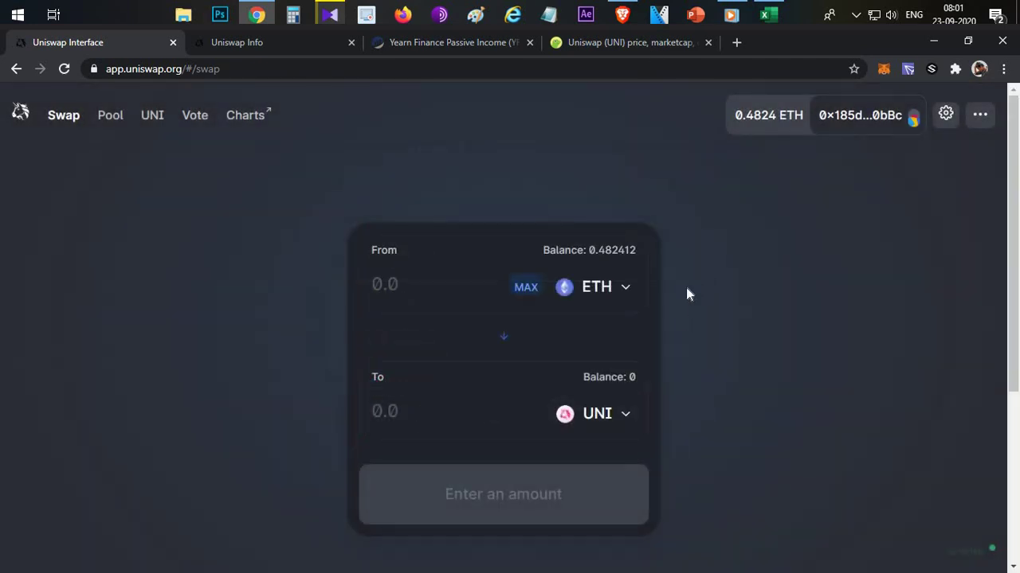
- Switch to CoinGecko's Uniswap (UNI) page and copy the token's contract address
left_click(651, 50)
right_click(279, 287)
left_click(299, 141)
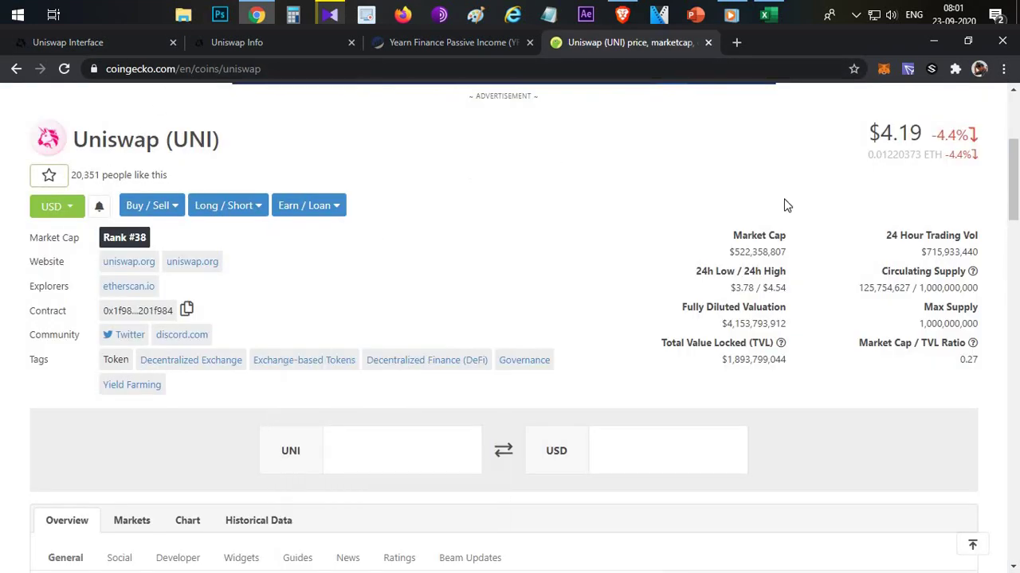
scroll(788, 208, "up", 3)
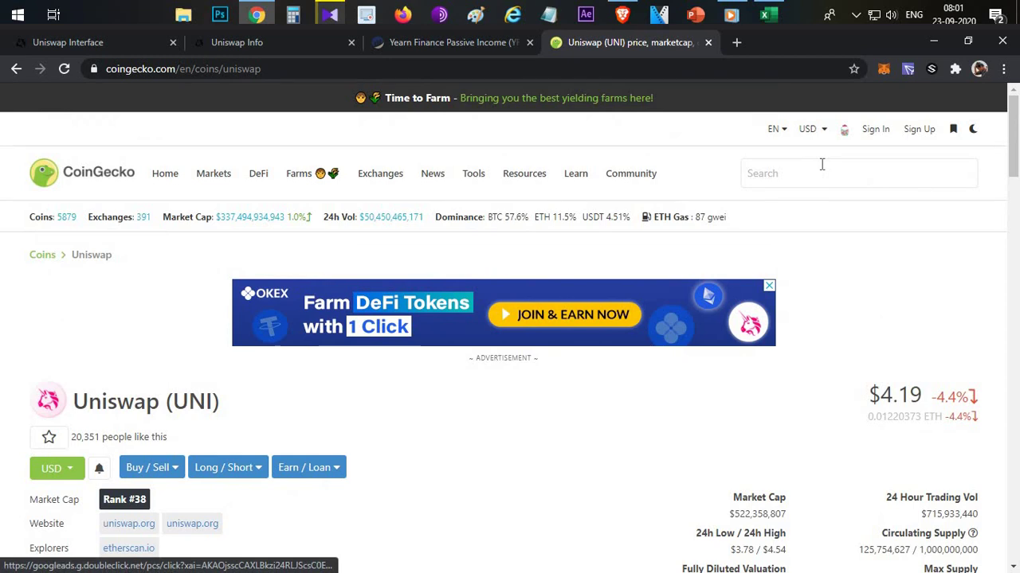
left_click(822, 164)
left_click(496, 396)
scroll(363, 325, "down", 4)
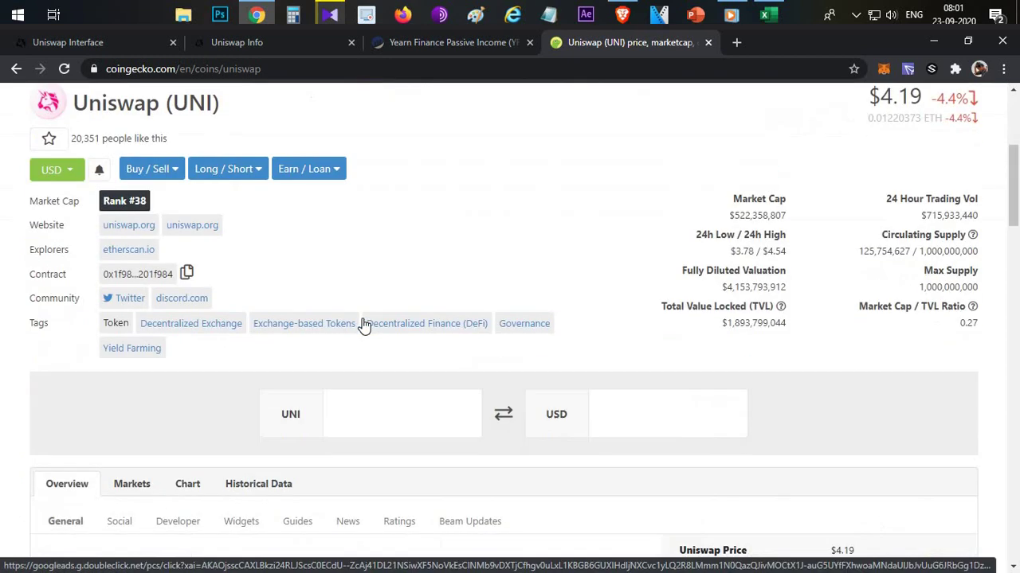
scroll(119, 367, "up", 1)
left_click_drag(36, 349, 64, 346)
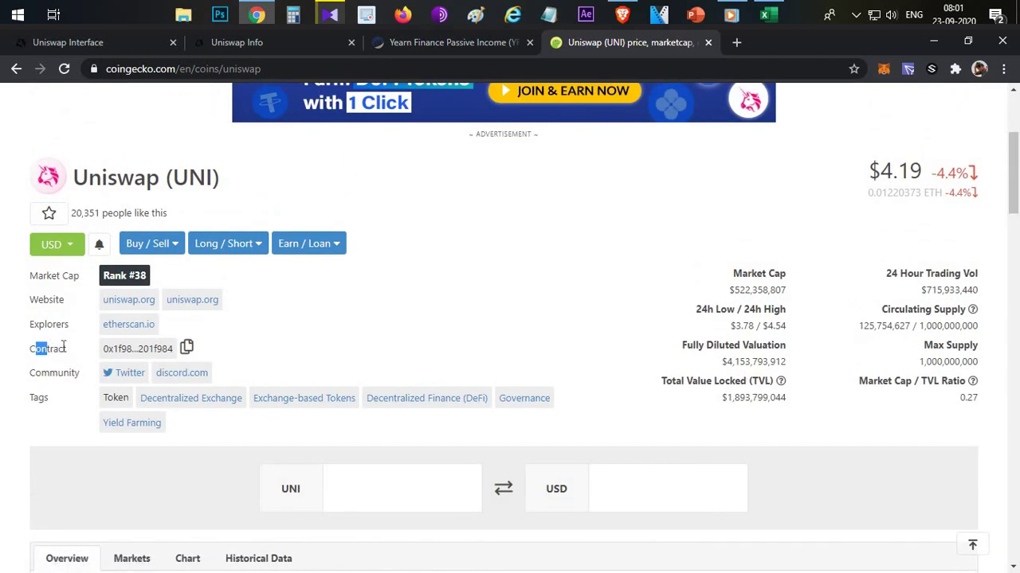
left_click(186, 347)
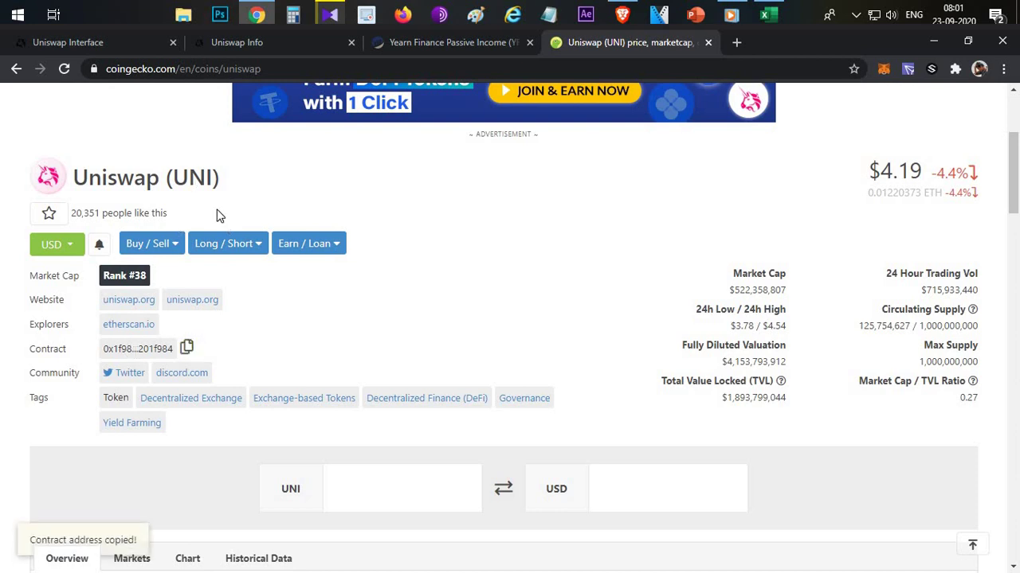
- Return to the Uniswap swap page, look up the receiving token by its copied contract address, and close the token list
left_click(94, 35)
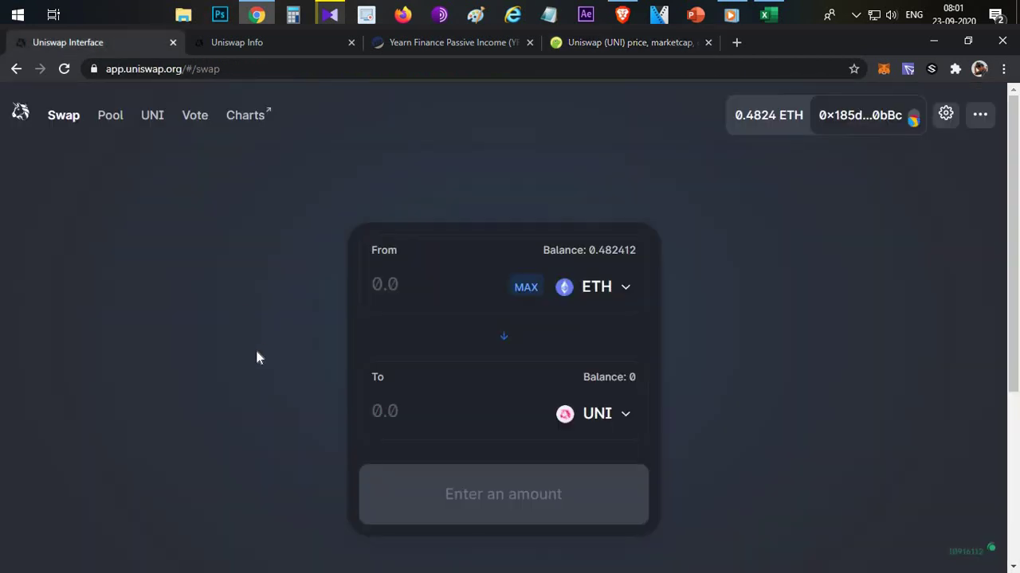
left_click(598, 416)
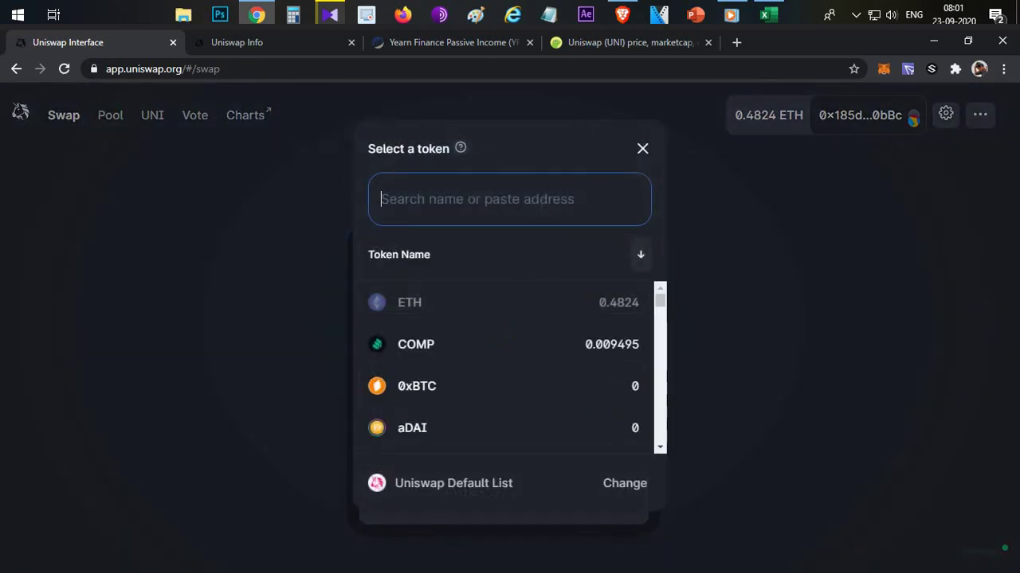
key("ctrl+v")
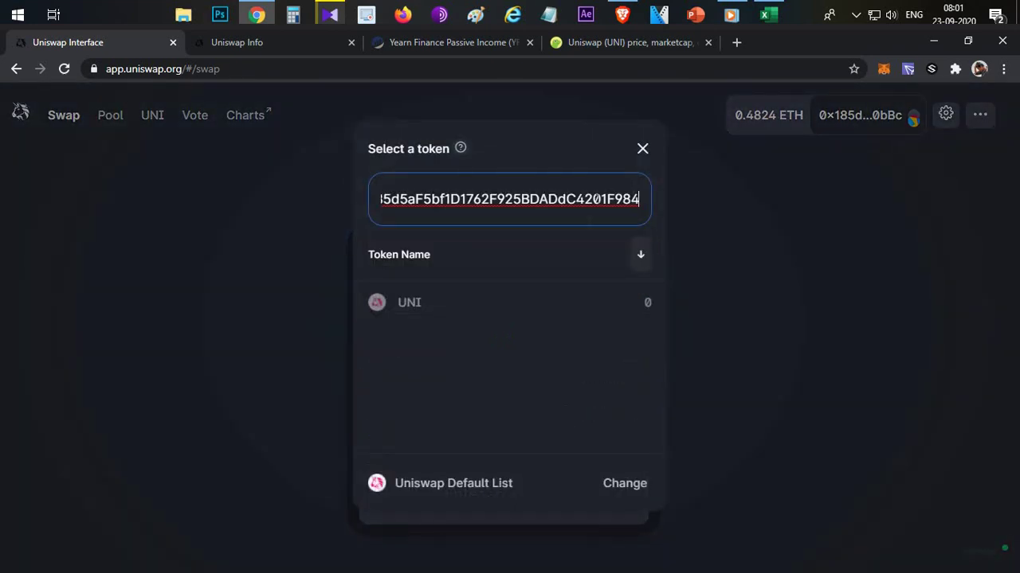
left_click(435, 307)
left_click(643, 149)
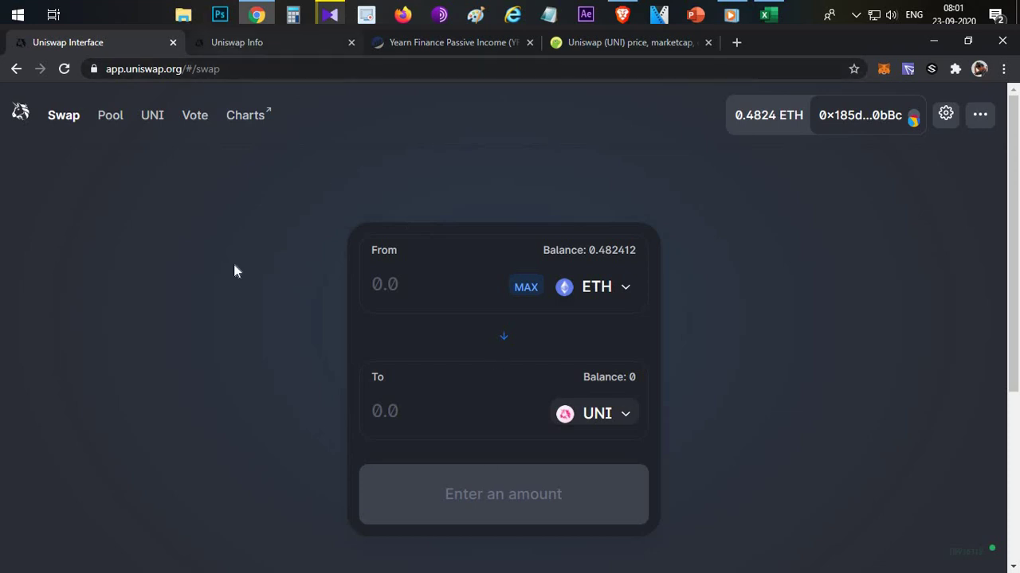
- Examine the UNI-ETH pair's exchange rates, liquidity, volume, fees and pooled tokens on the Uniswap Info page
key("ctrl+Tab")
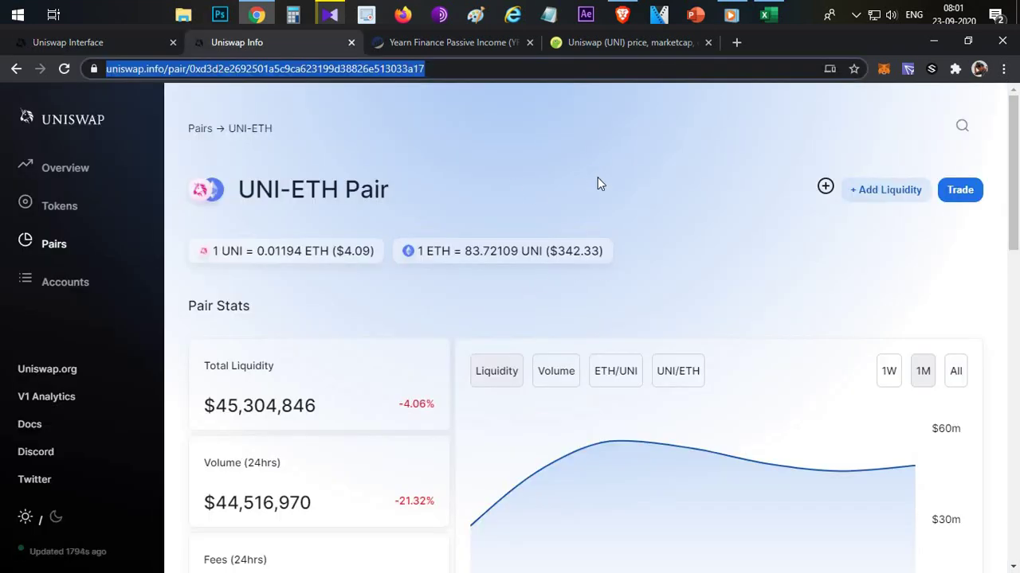
scroll(591, 176, "down", 1)
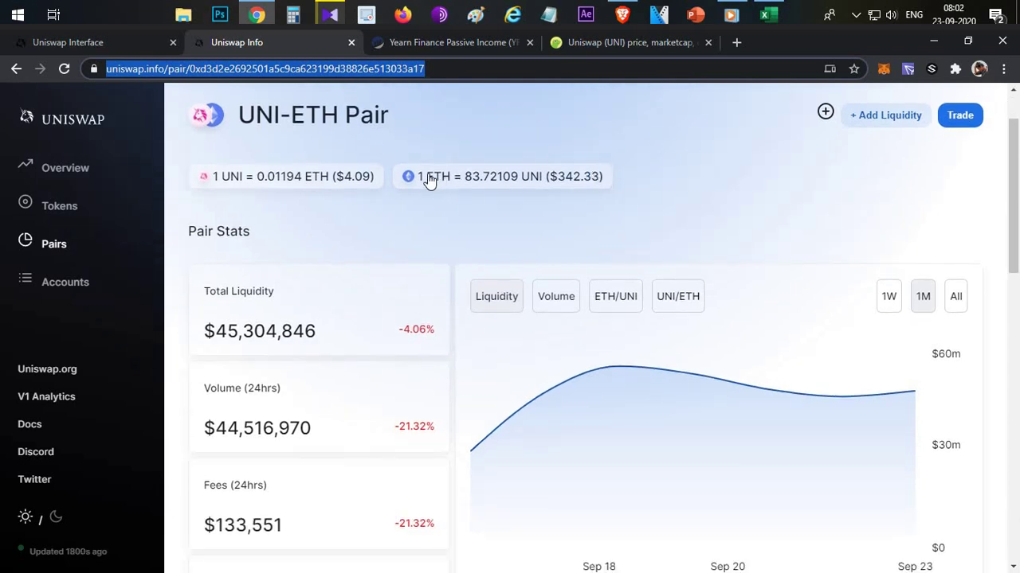
left_click(486, 229)
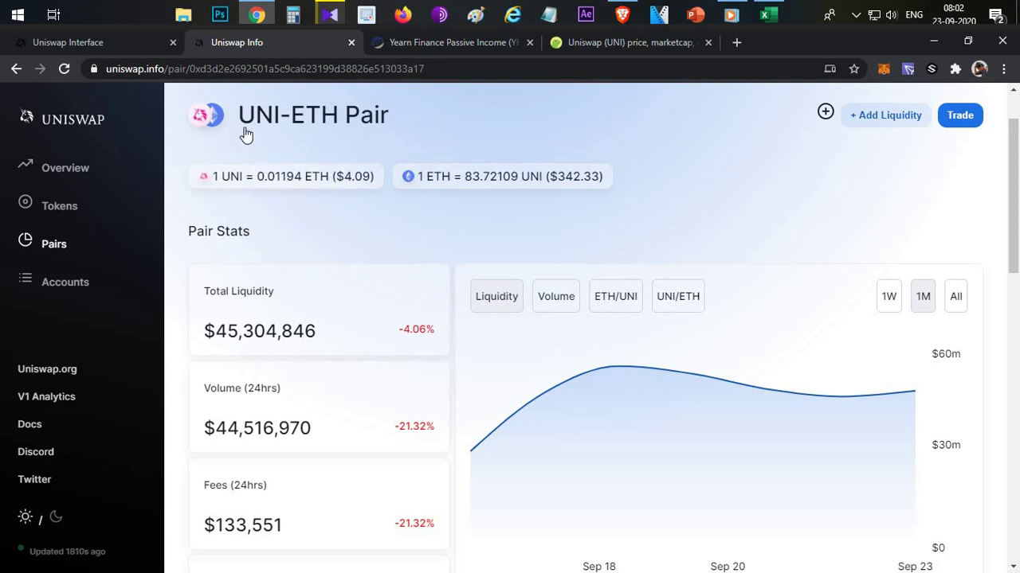
scroll(394, 216, "down", 2)
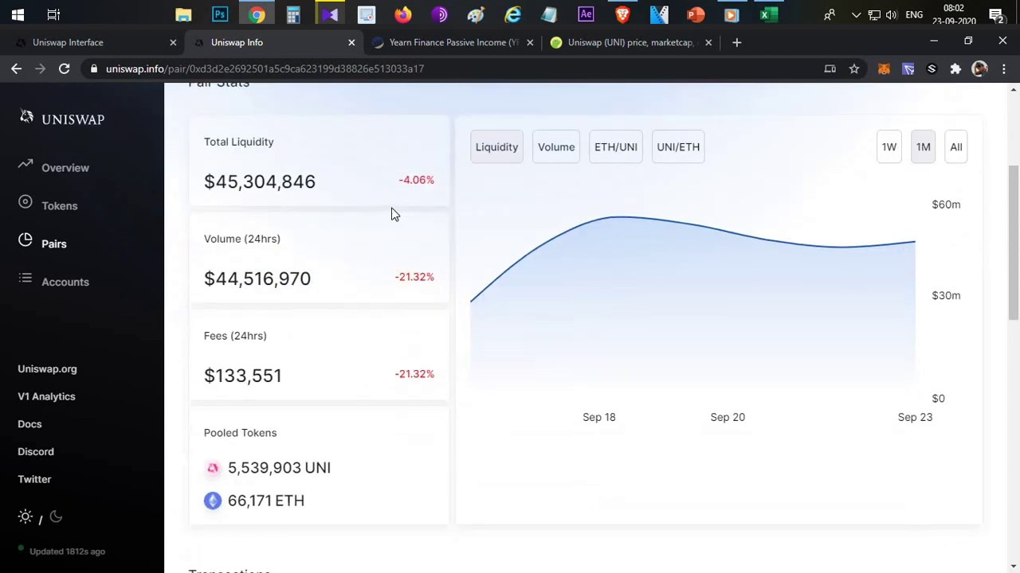
scroll(392, 217, "down", 3)
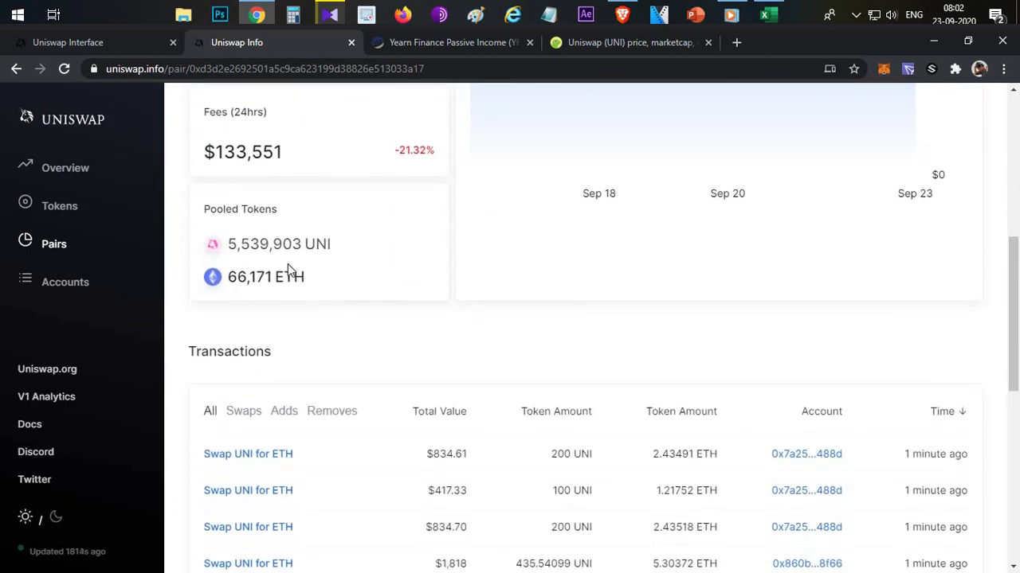
- Open the Calculator and divide the pool's 66171 ETH by its 5539903 UNI to get the UNI price in ETH
left_click(294, 18)
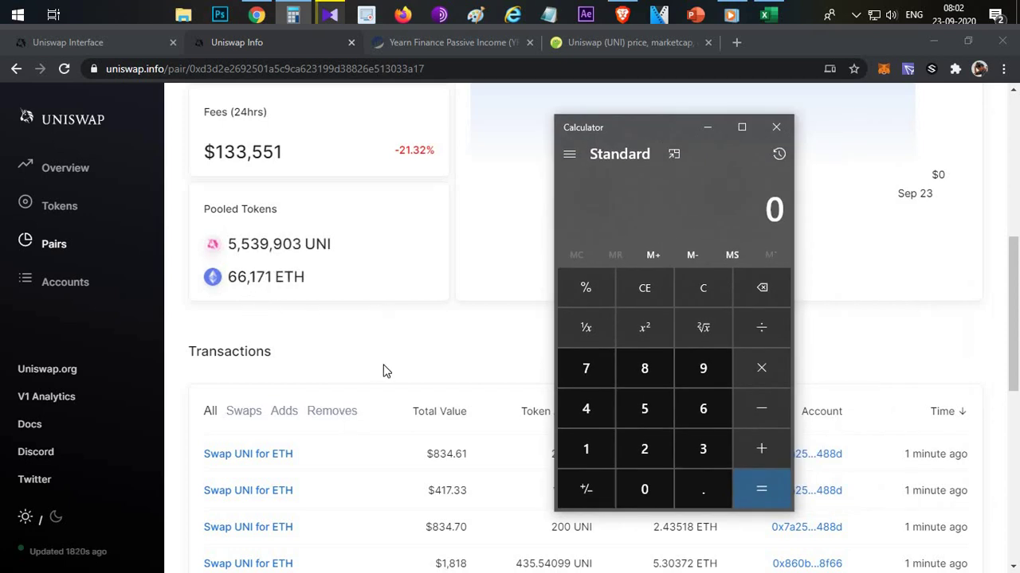
type("6617")
type("171")
key("slash")
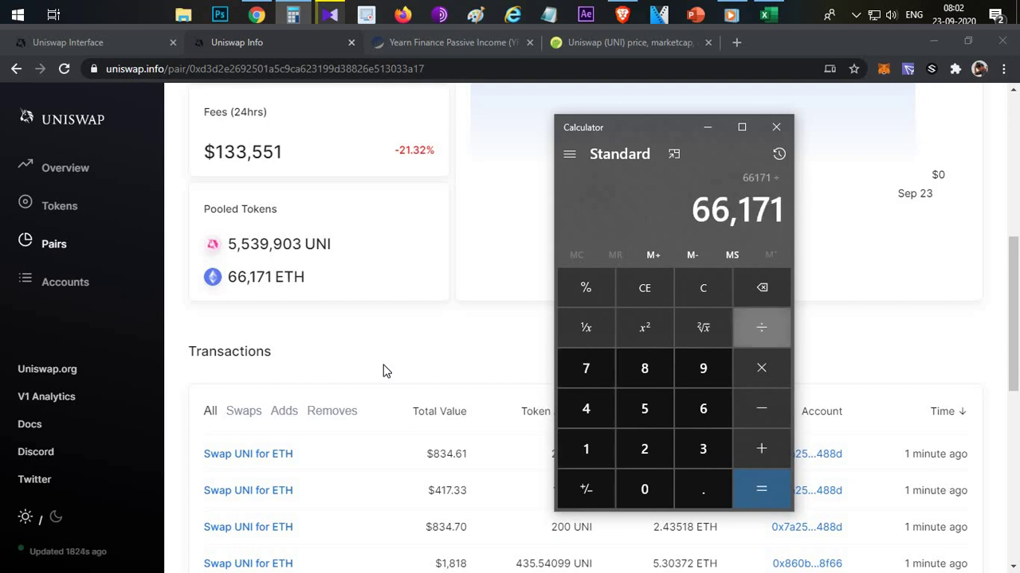
type("553990")
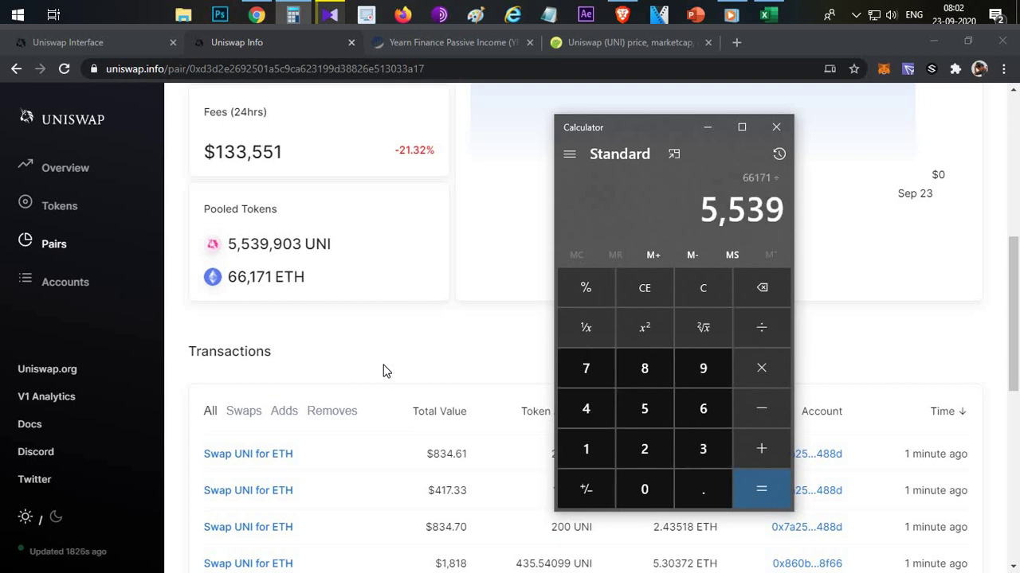
type("3")
key("Return")
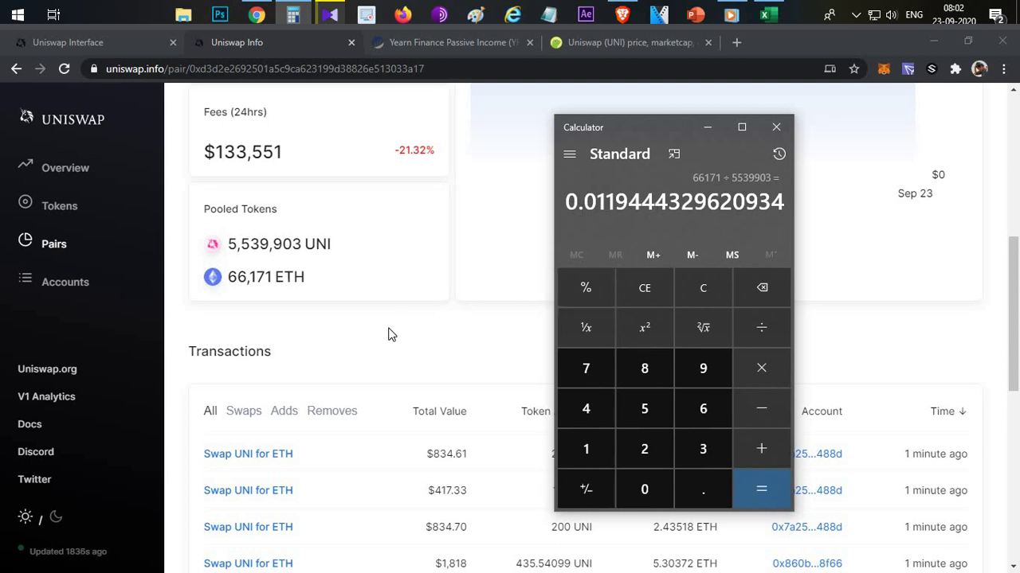
- Multiply the calculated UNI price by the ETH price of 342.33 shown for the pair to convert it to dollars
scroll(390, 333, "up", 5)
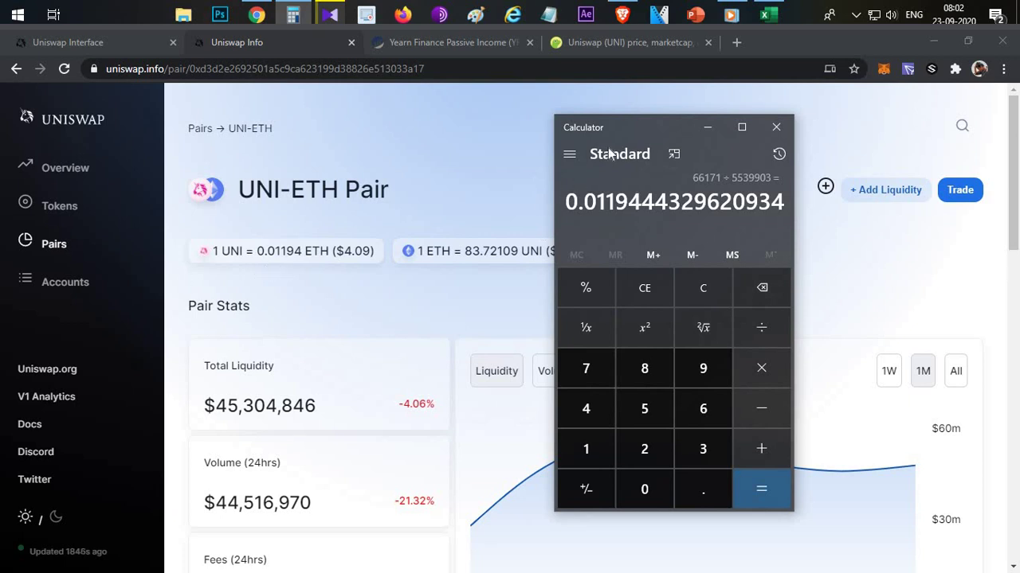
left_click_drag(642, 124, 757, 118)
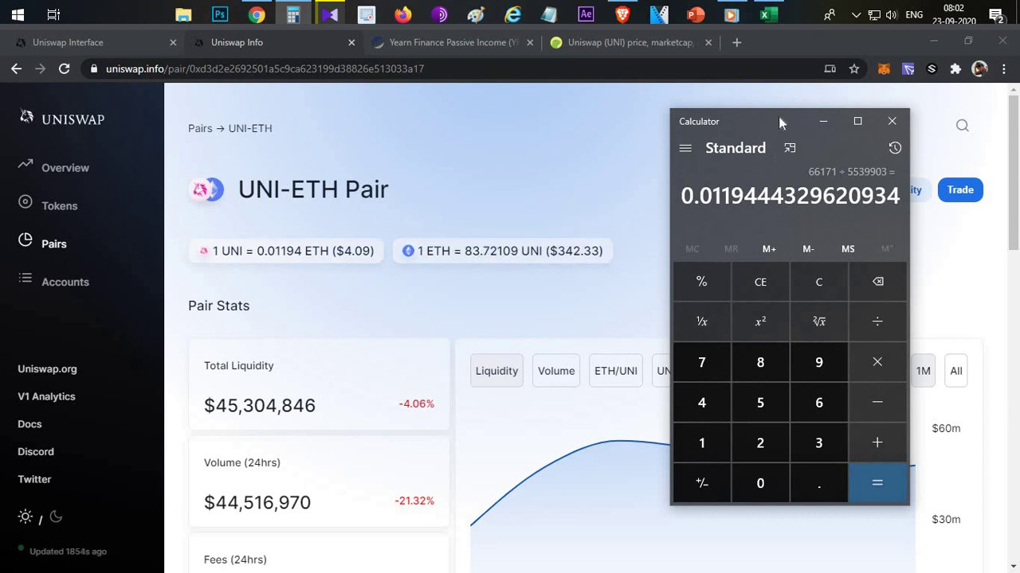
key("asterisk")
type("342.33")
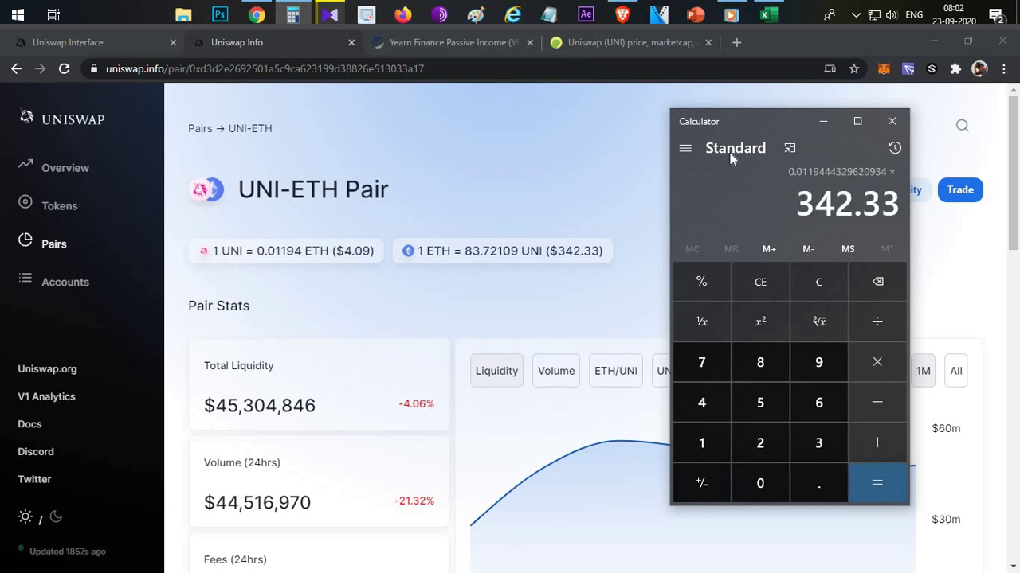
key("Return")
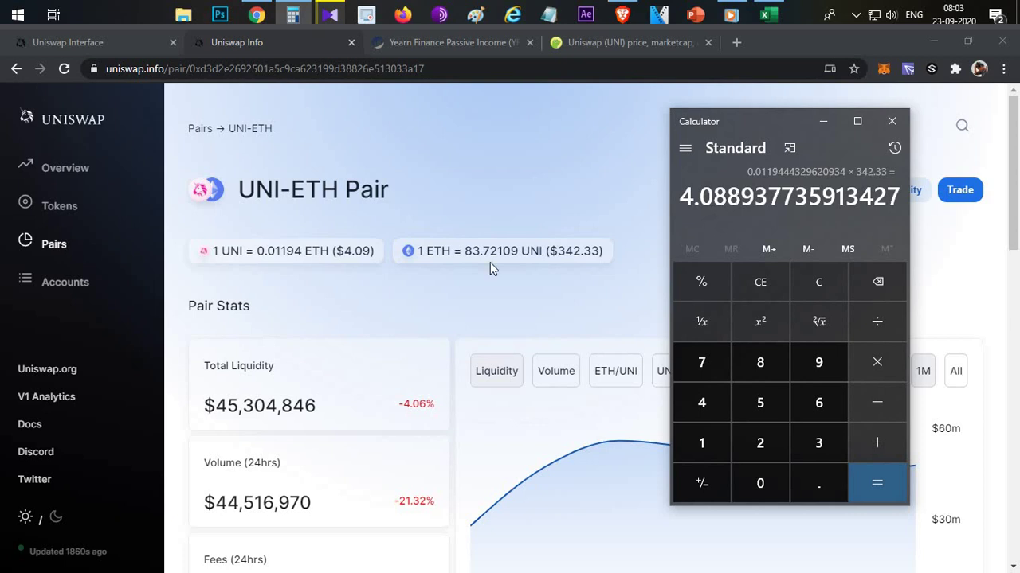
- Return to the UNI-ETH pair page and review its pooled tokens, liquidity and exchange rates
left_click(380, 301)
scroll(380, 301, "down", 5)
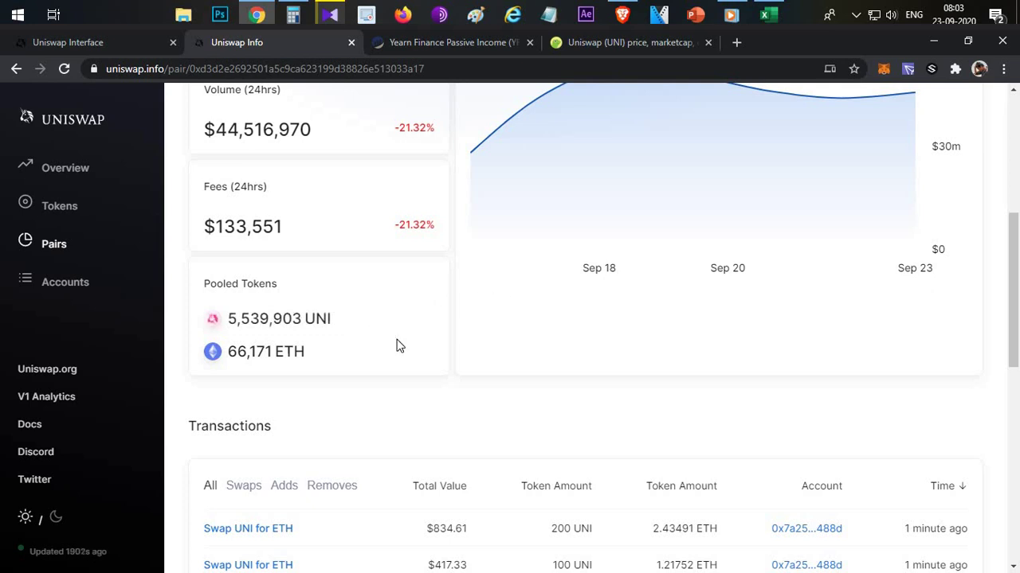
scroll(400, 346, "up", 2)
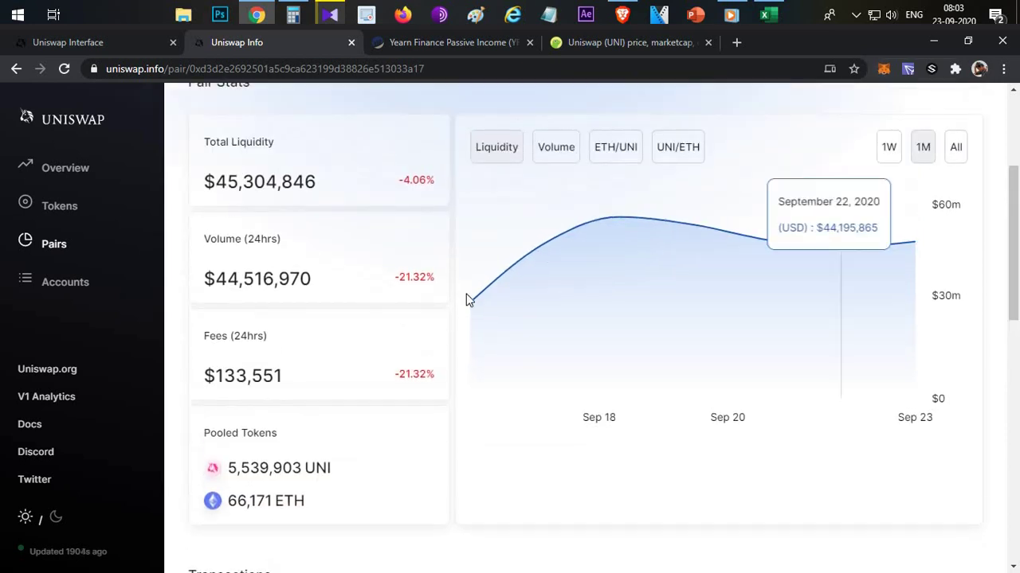
scroll(457, 346, "down", 2)
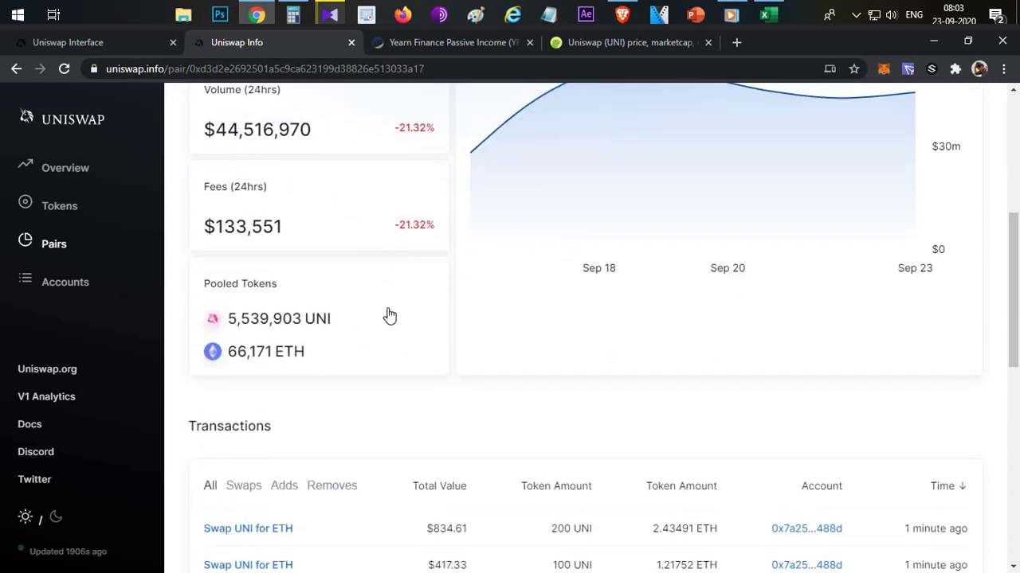
scroll(390, 315, "up", 5)
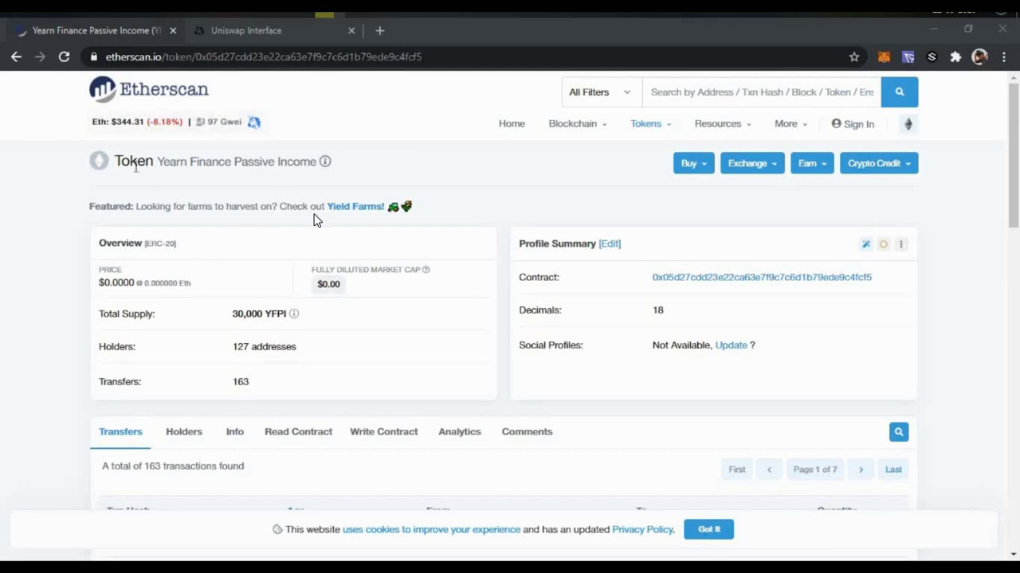
- Inspect the Yearn Finance Passive Income token on Etherscan and copy its contract address
left_click_drag(157, 162, 253, 162)
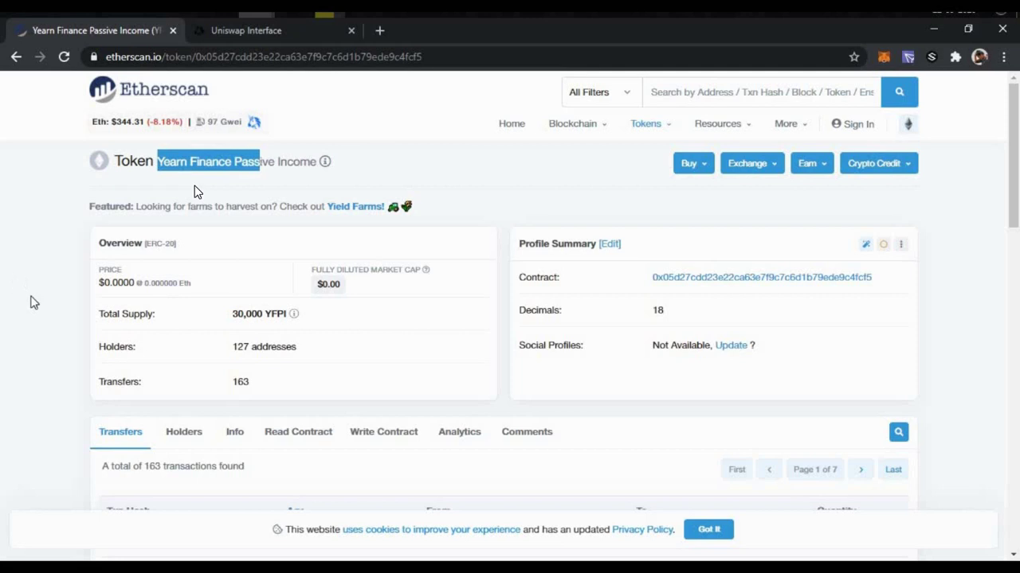
left_click(195, 187)
scroll(685, 238, "down", 1)
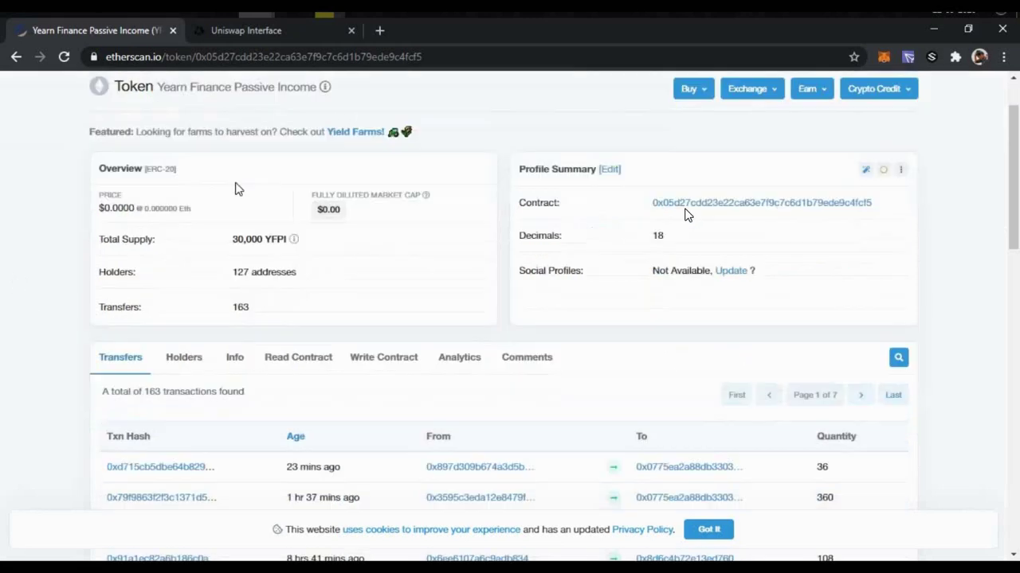
scroll(797, 271, "up", 1)
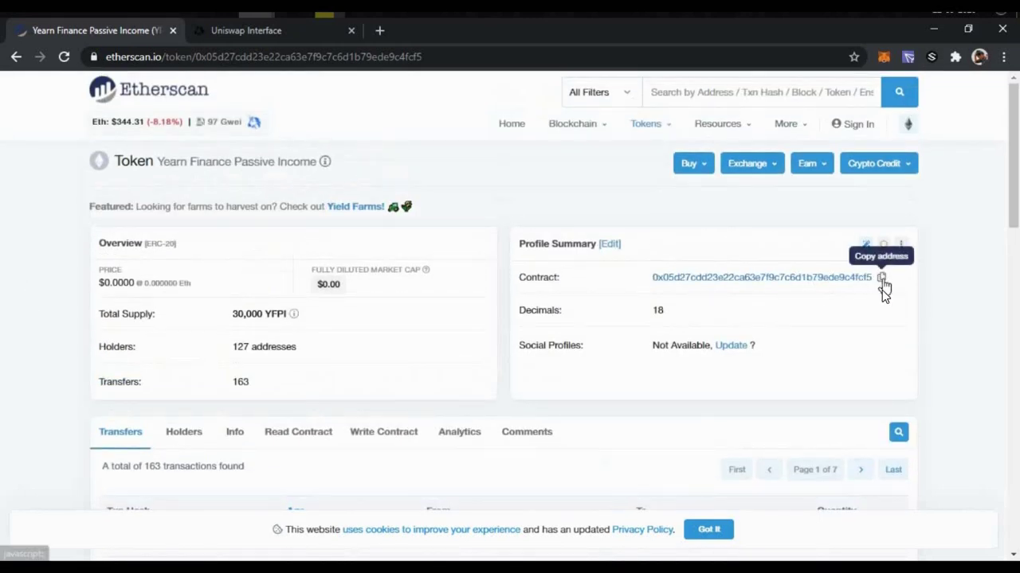
left_click(884, 281)
- Switch to the Uniswap interface and start adding liquidity from its pool page
left_click(245, 30)
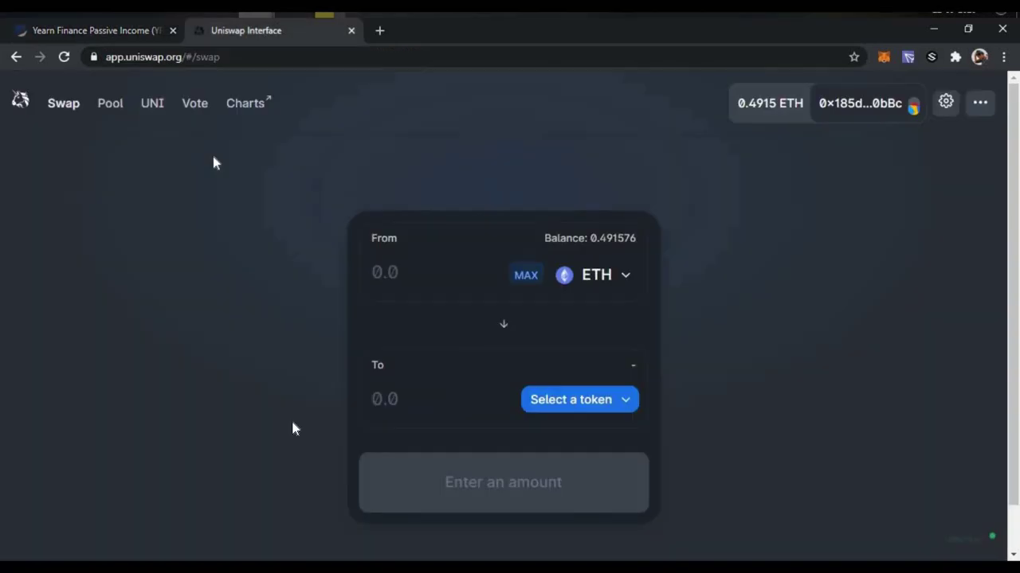
left_click(101, 103)
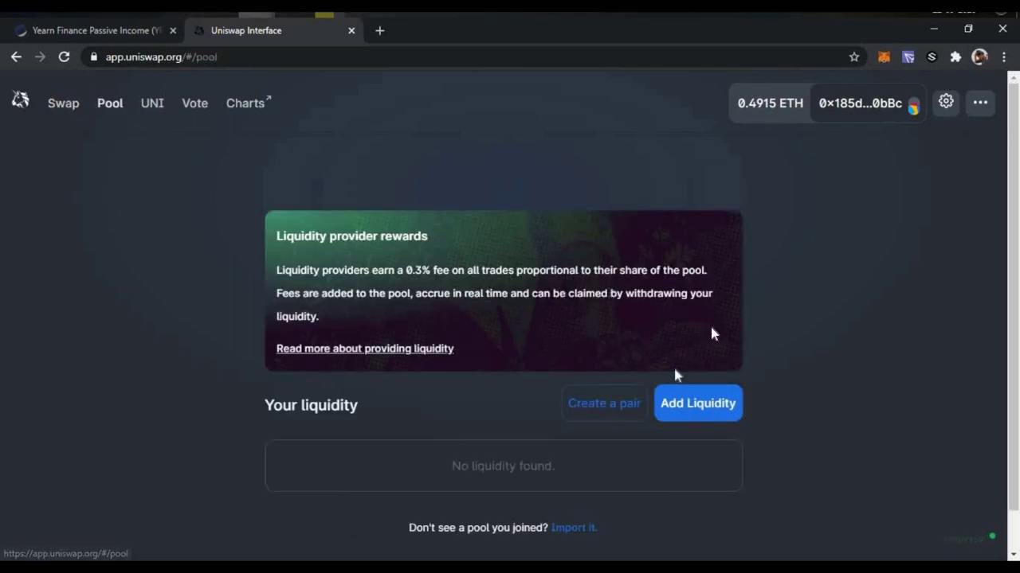
left_click(688, 406)
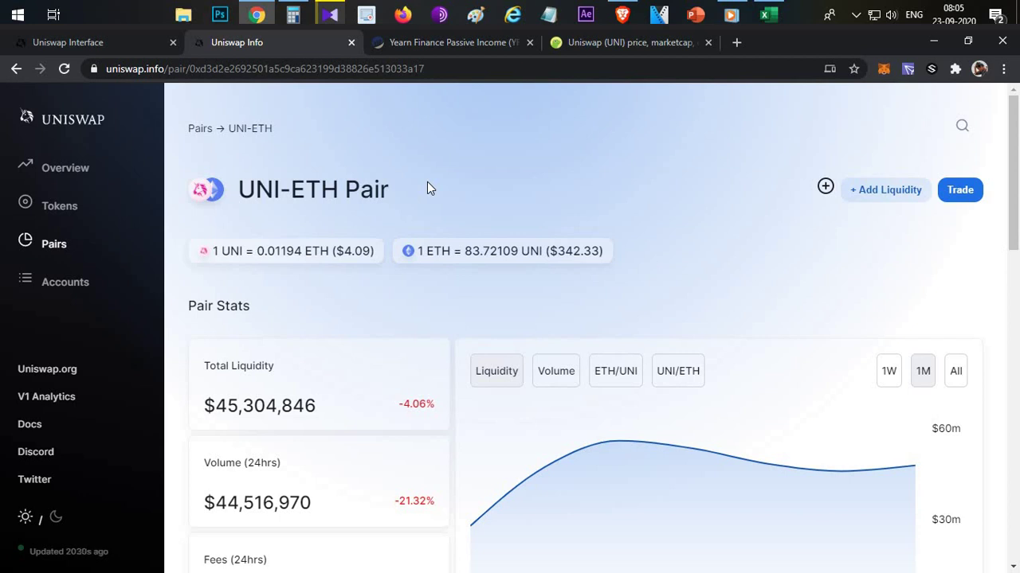
- From the UNI-ETH info page, return to the Uniswap interface and start adding liquidity with ETH, choosing UNI as the second token
left_click(132, 46)
left_click(110, 115)
scroll(753, 385, "down", 1)
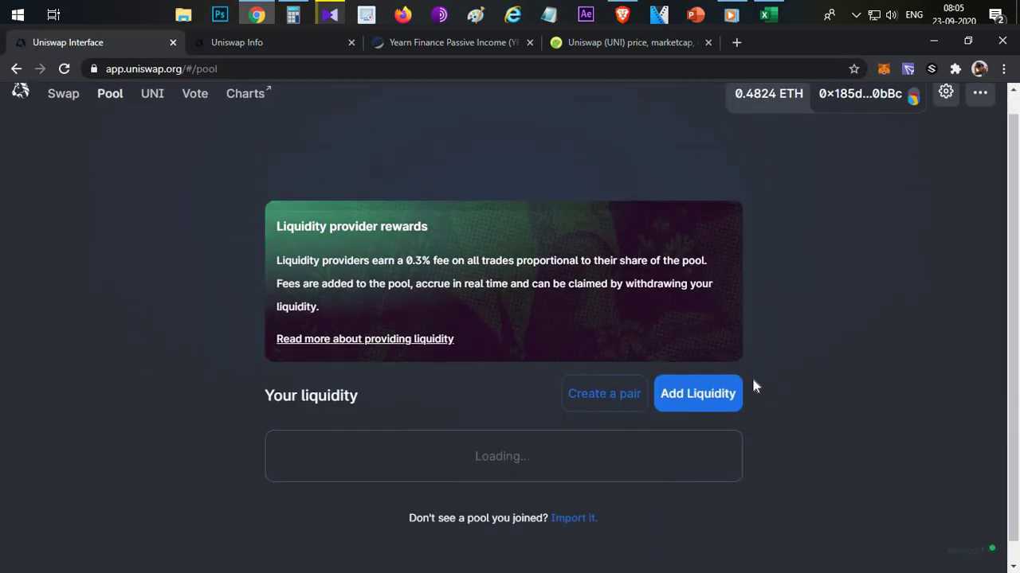
left_click(698, 372)
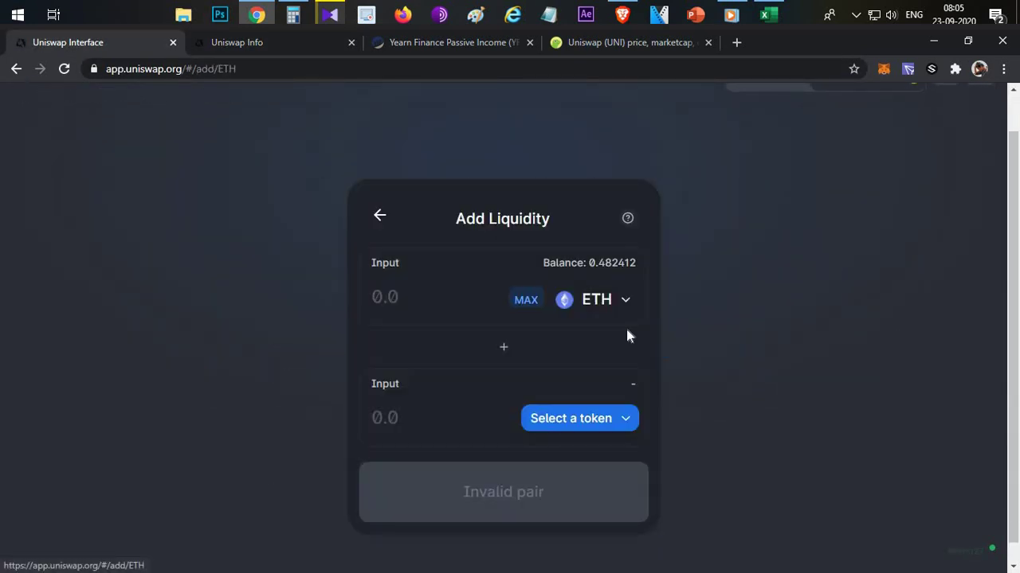
left_click(583, 418)
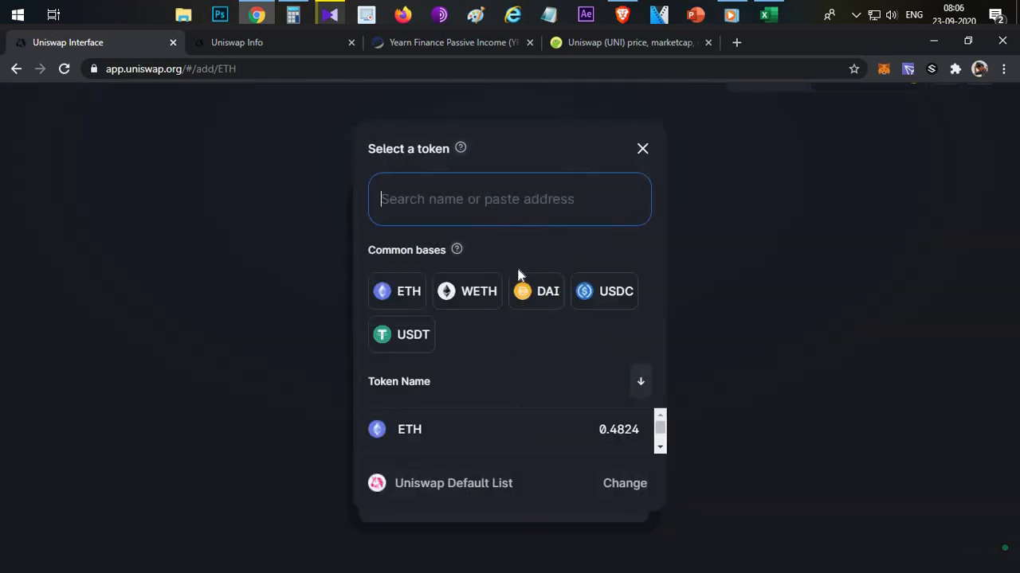
type("uni")
left_click(548, 416)
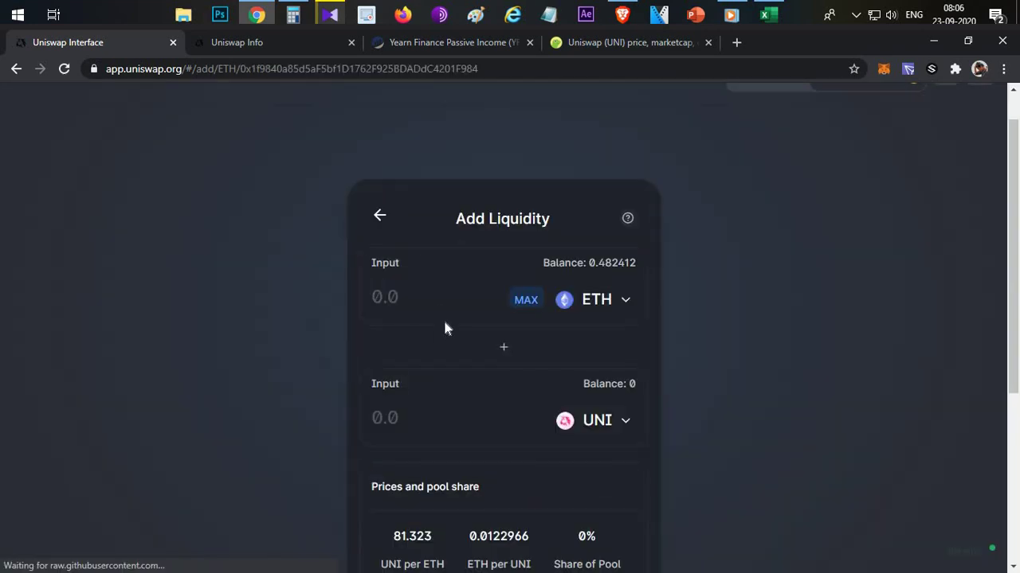
- Enter an ETH deposit of 0.3, change it to 0.1, and check the matching UNI amount each time
left_click(439, 310)
type("0.3")
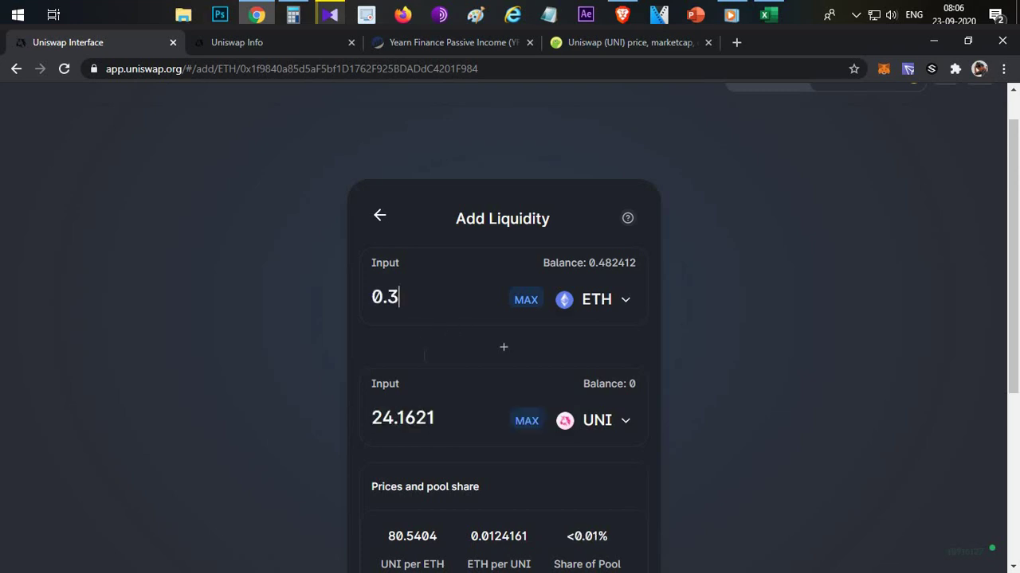
scroll(425, 357, "down", 1)
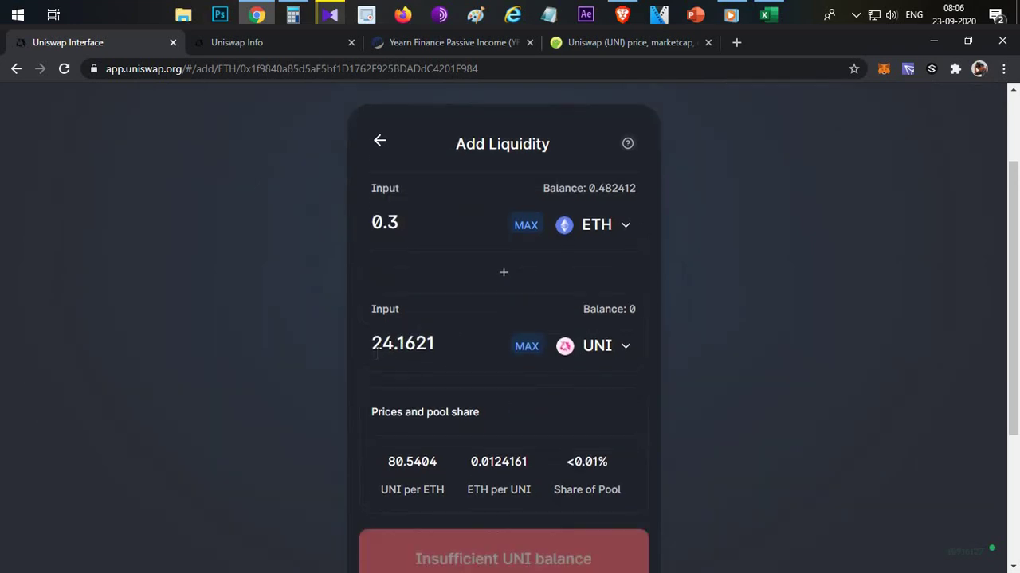
double_click(374, 343)
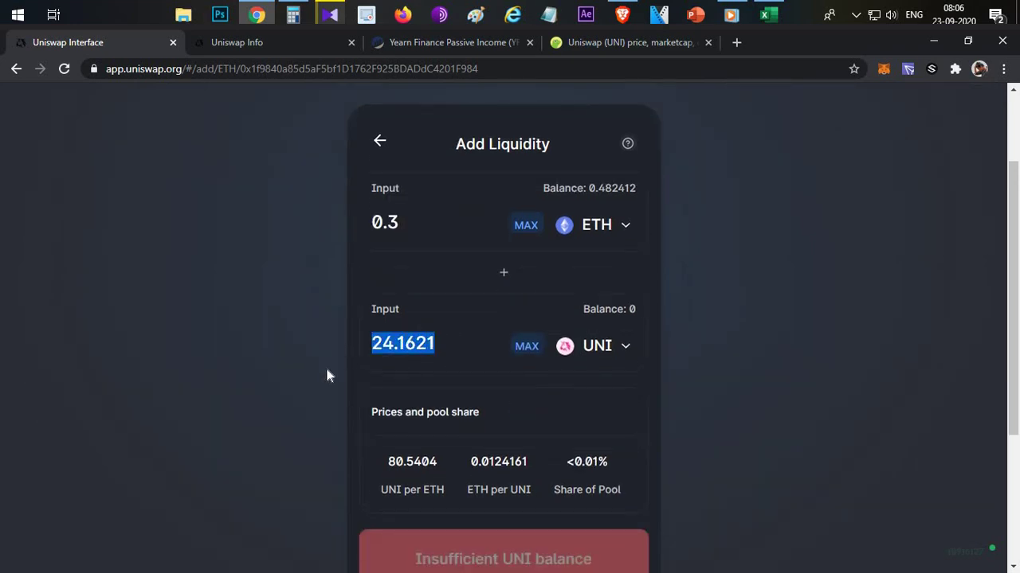
left_click(428, 216)
key("BackSpace")
type("1")
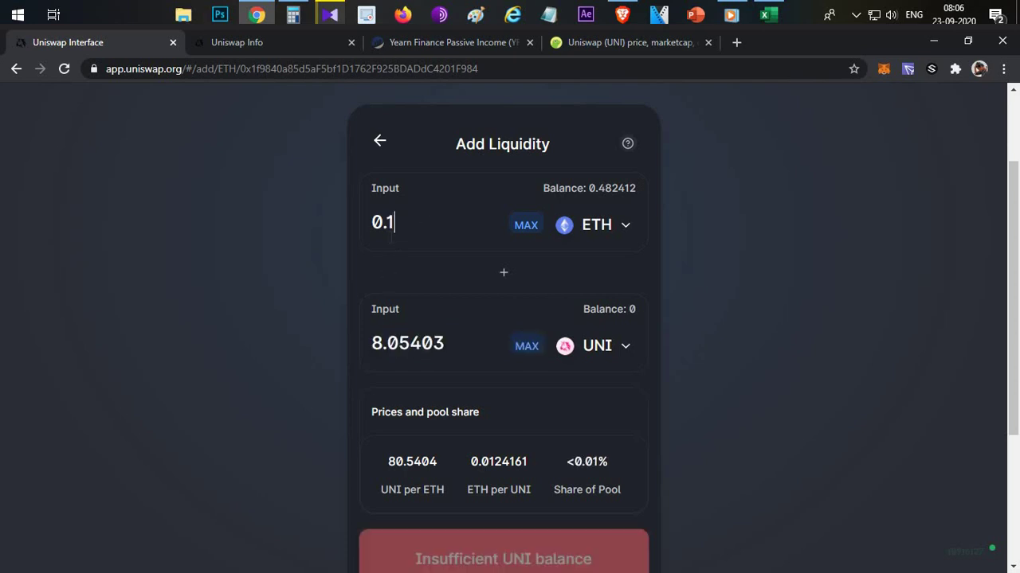
left_click_drag(373, 343, 466, 341)
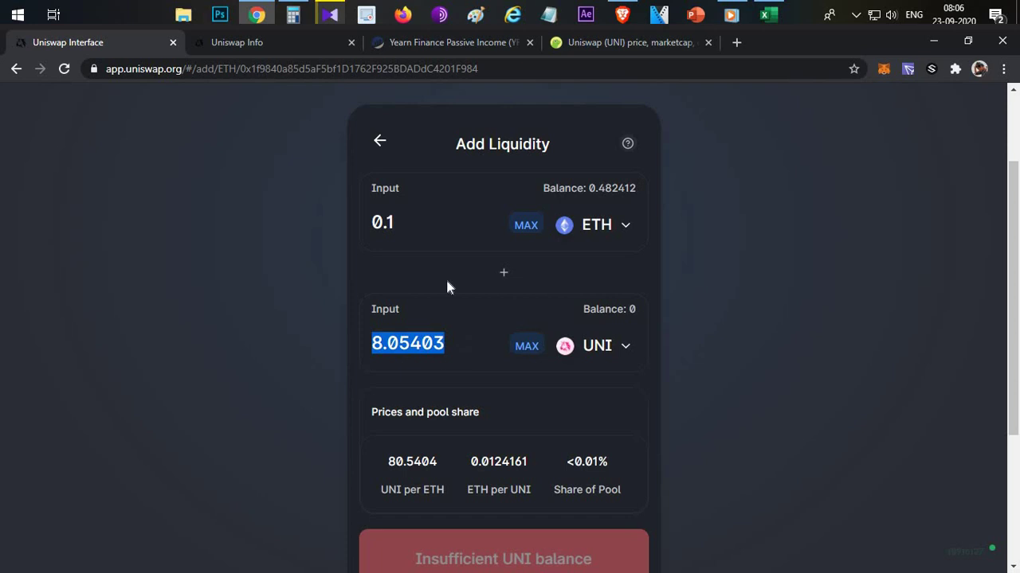
left_click(731, 283)
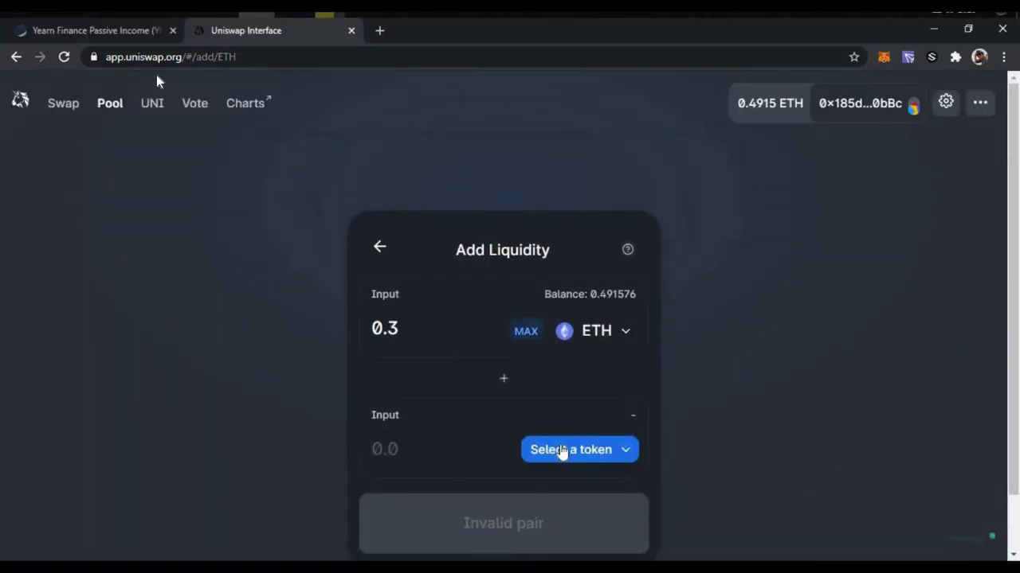
- Choose YFPI as the second token beside 0.3 ETH using its copied contract address, and set its deposit to 72
left_click(561, 453)
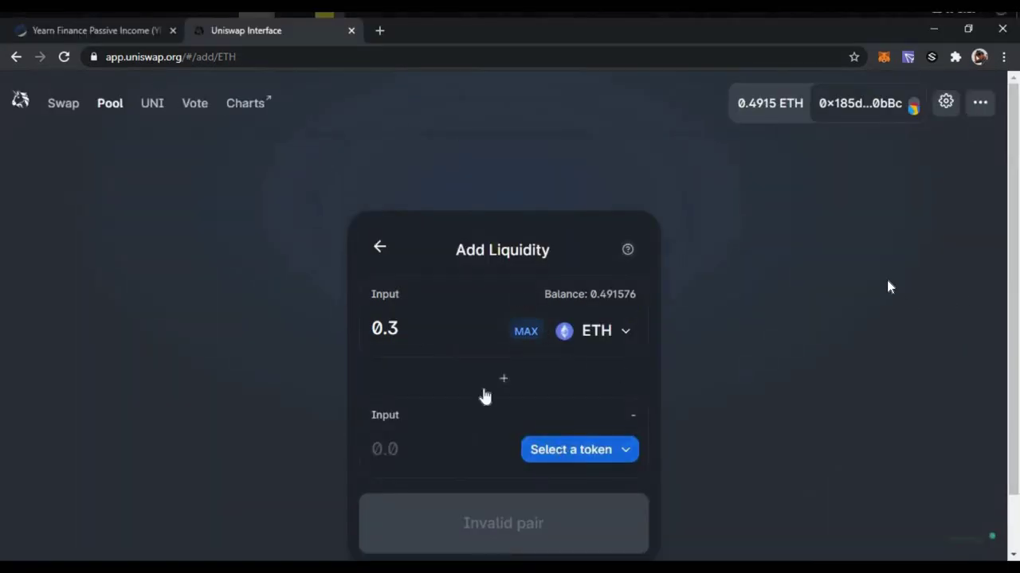
key("ctrl+v")
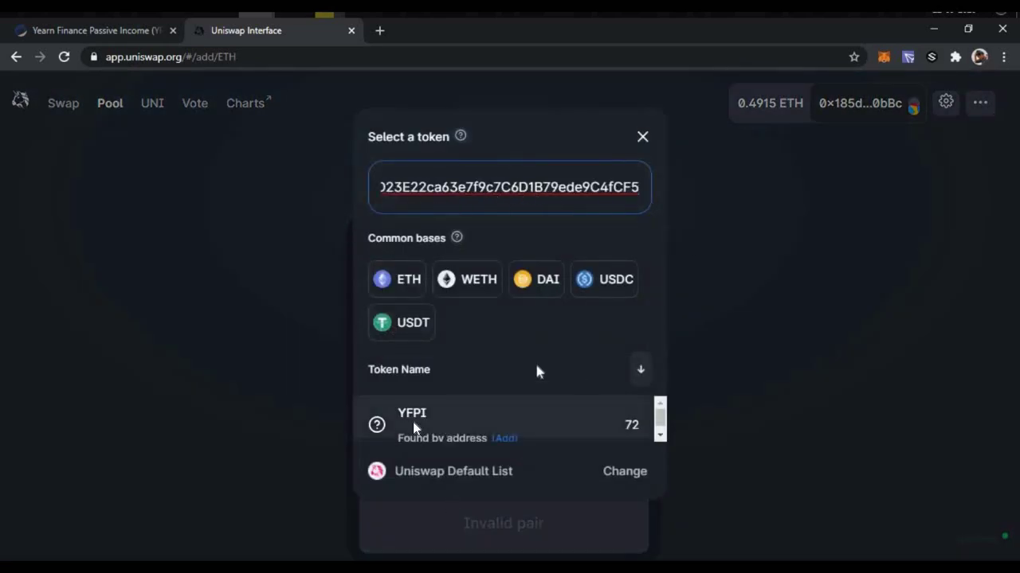
left_click(487, 402)
left_click(435, 436)
scroll(721, 366, "down", 1)
scroll(727, 383, "down", 2)
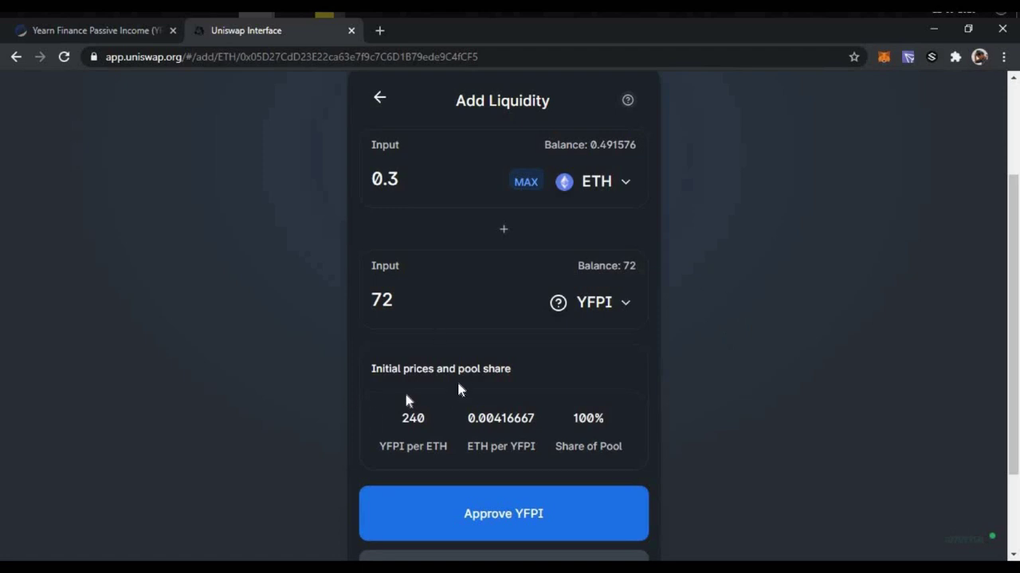
- Change the YFPI deposit to 1 and check the initial YFPI per ETH price
scroll(548, 326, "up", 1)
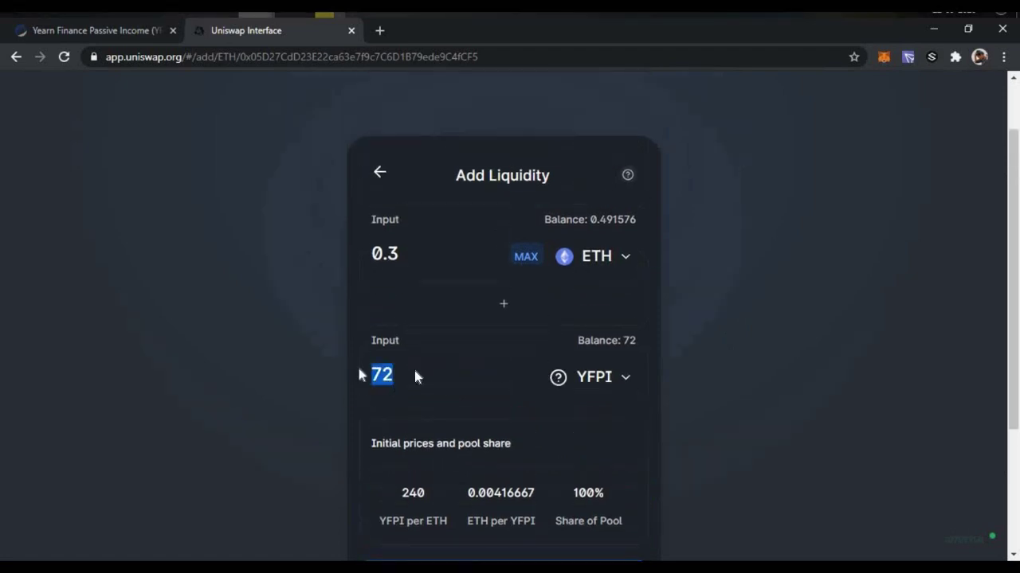
type("1")
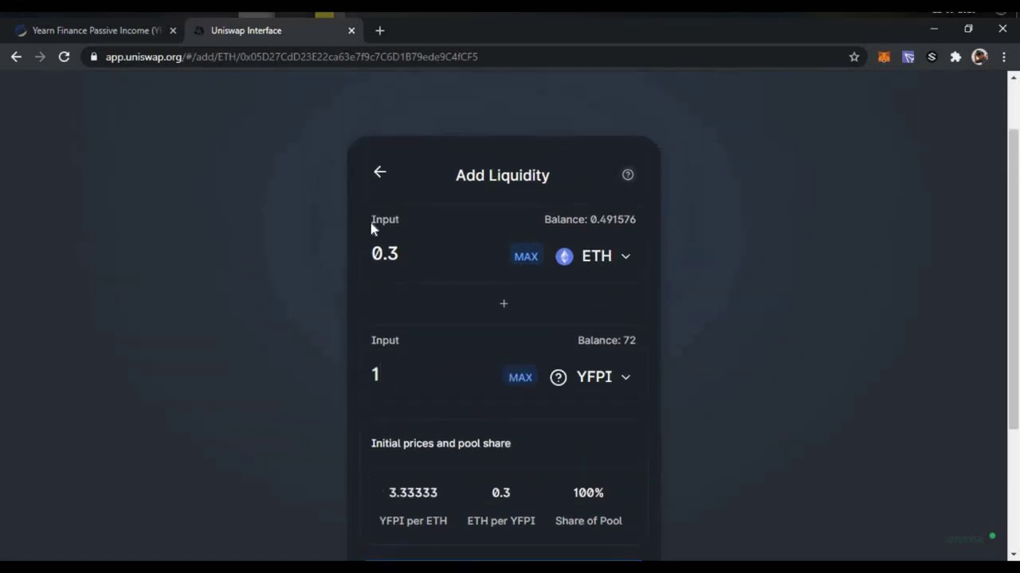
double_click(441, 486)
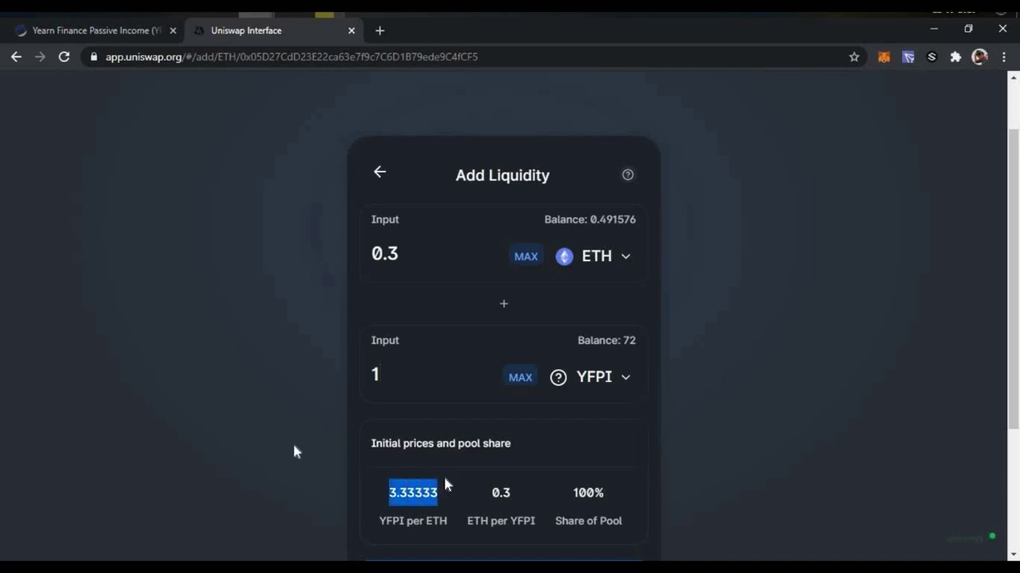
- Set the YFPI deposit to .3 beside the 0.3 ETH and check the initial YFPI per ETH price
left_click(456, 370)
key("ctrl+a")
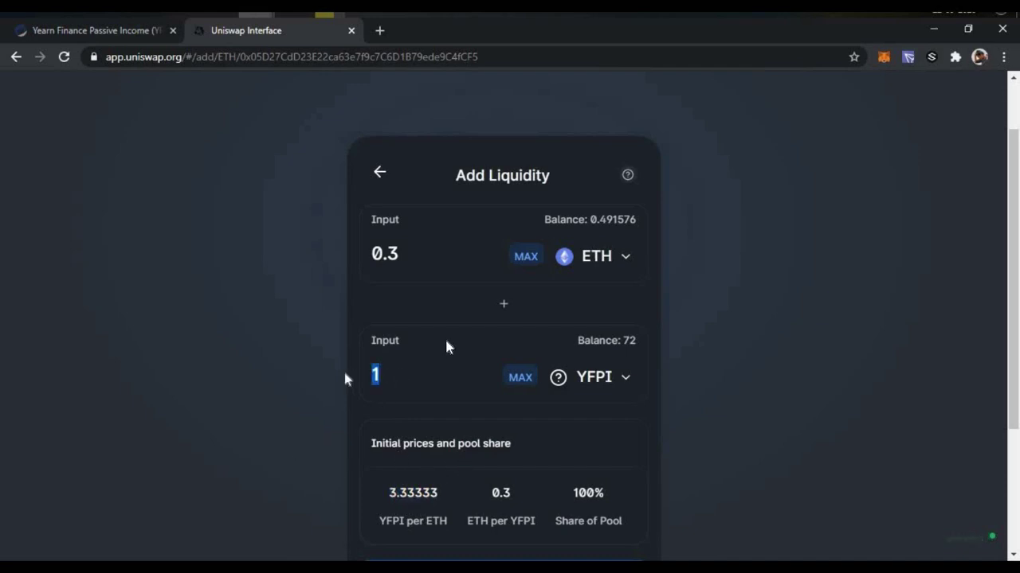
key("BackSpace")
type(".")
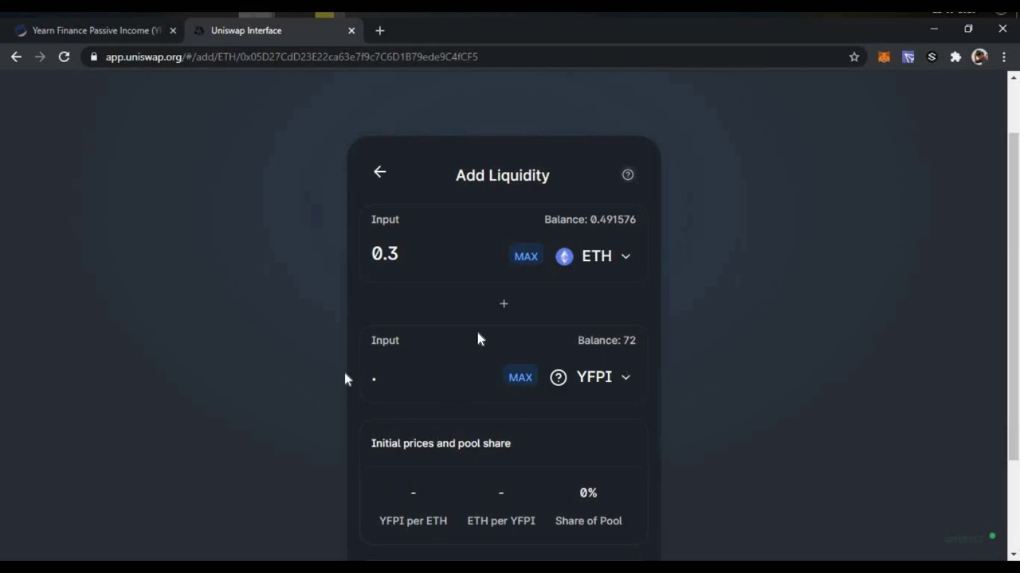
type("3")
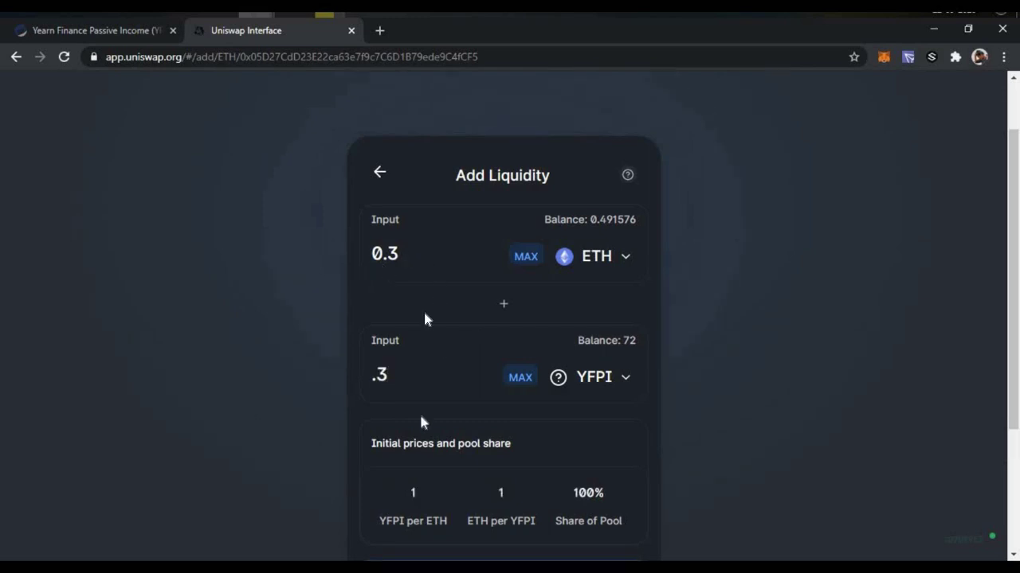
scroll(369, 331, "down", 1)
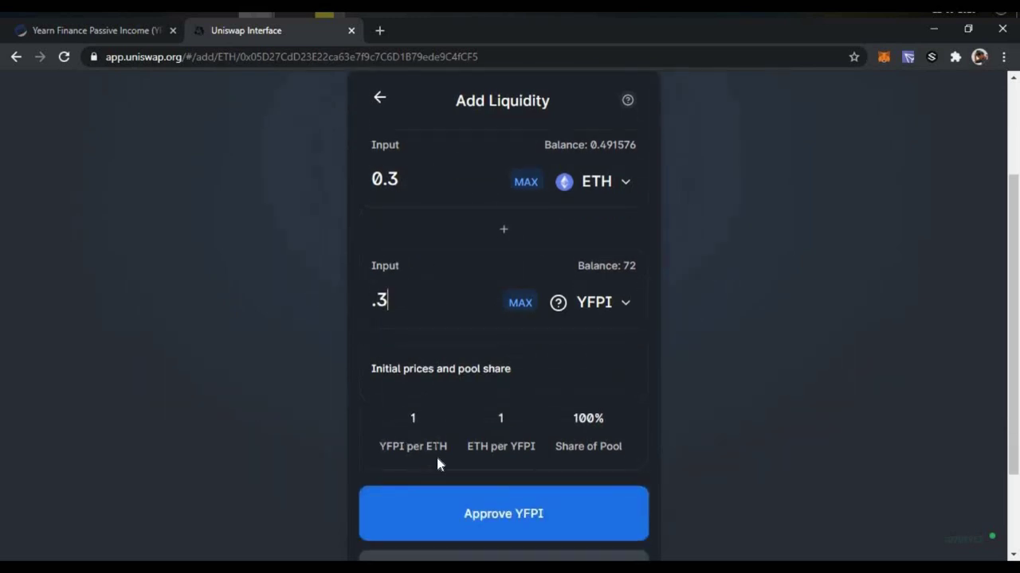
triple_click(394, 453)
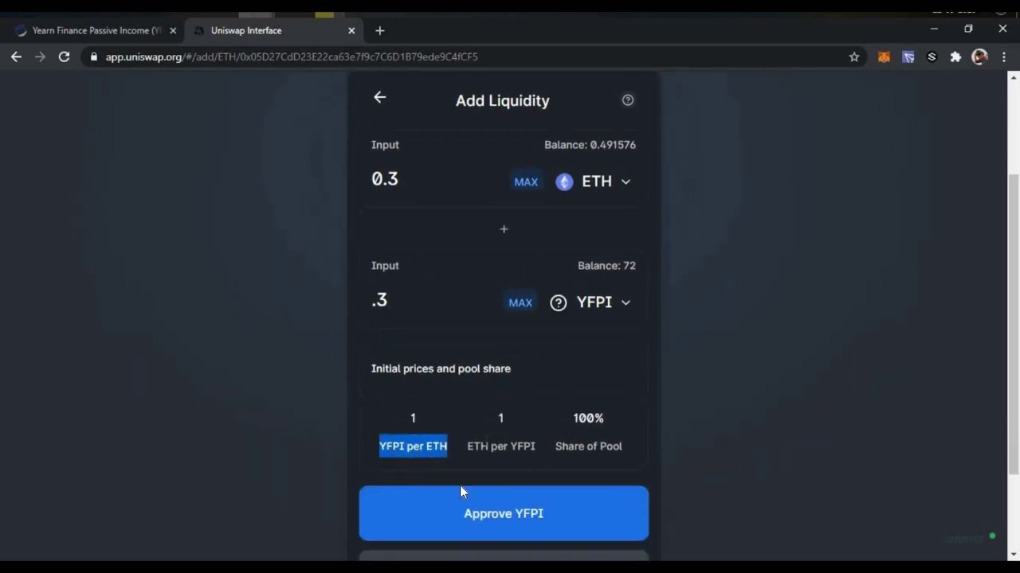
left_click(580, 434)
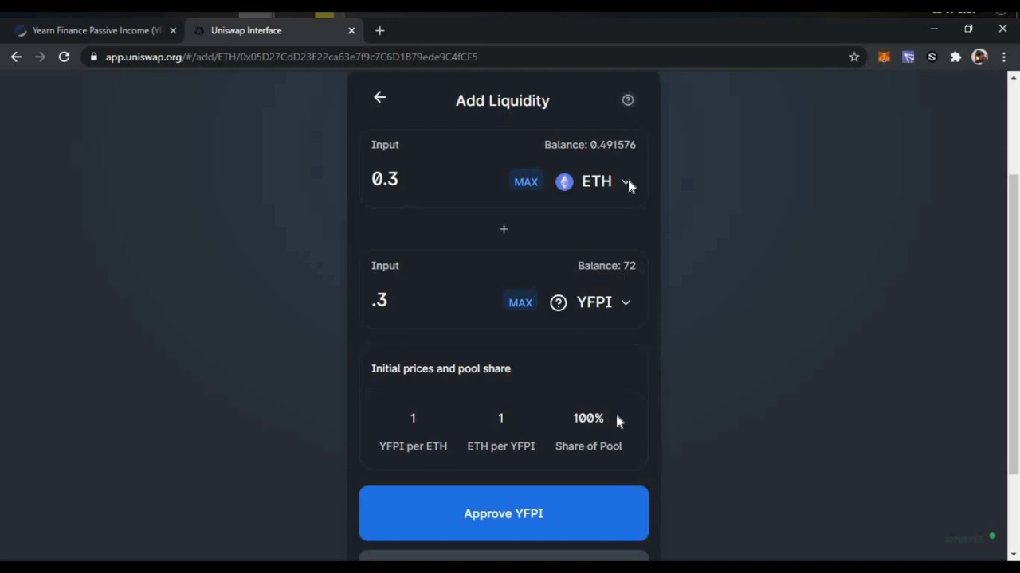
- Check the share of pool for the YFPI-ETH pool and review the deposit amounts and remaining approval and supply actions
double_click(614, 419)
scroll(583, 375, "down", 1)
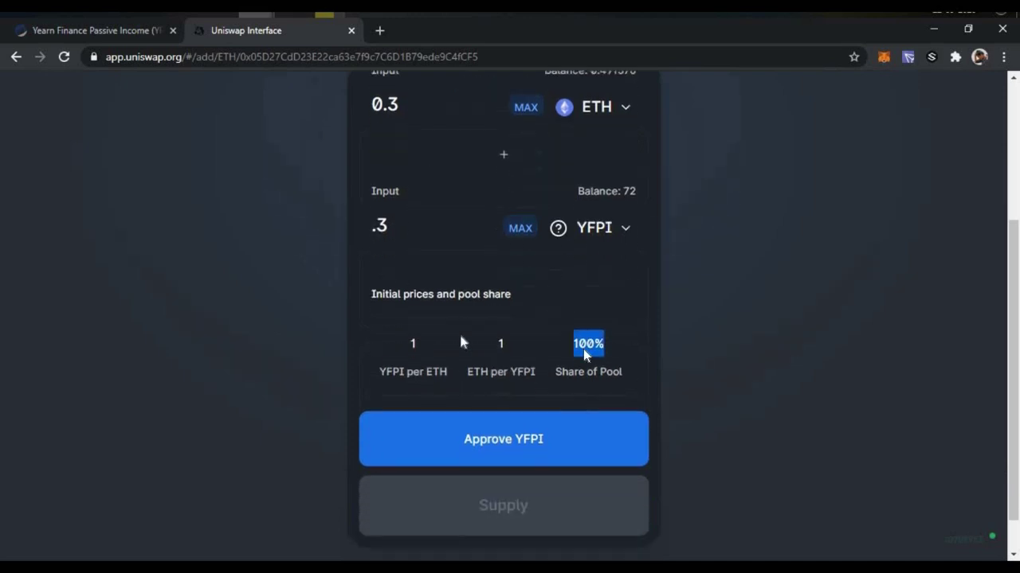
scroll(602, 348, "down", 1)
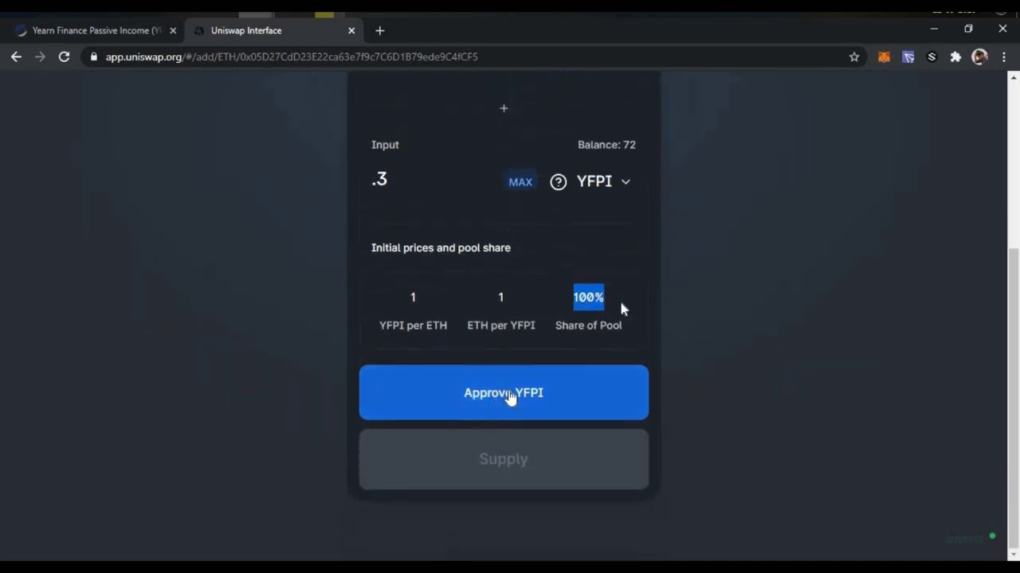
scroll(618, 500, "up", 3)
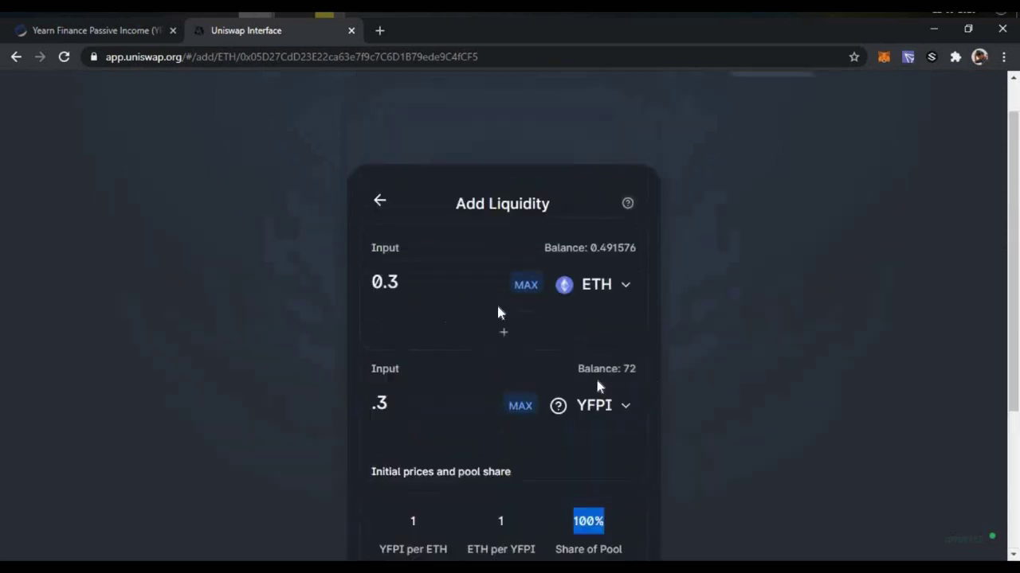
scroll(557, 337, "down", 1)
mouse_move(632, 135)
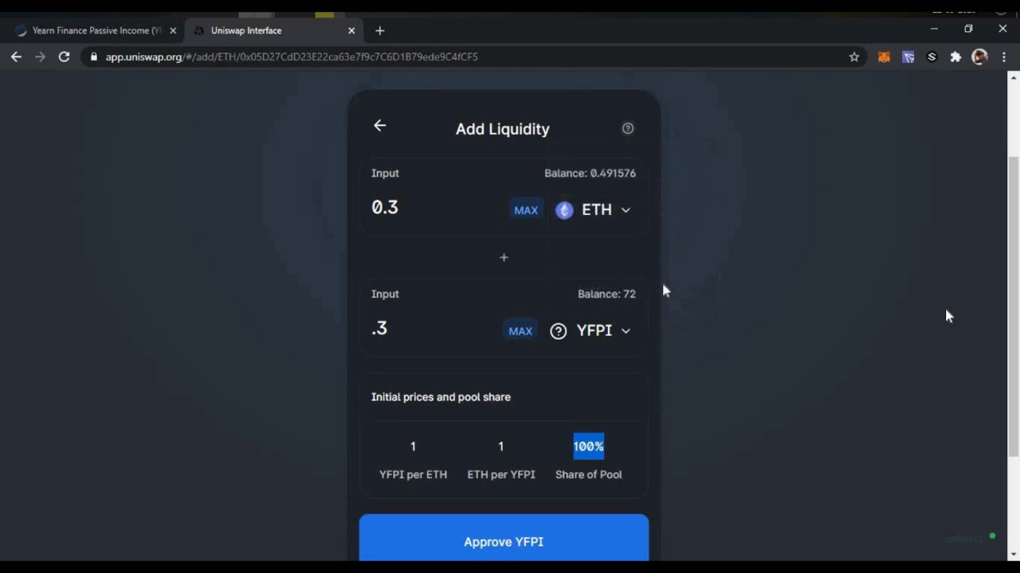
scroll(673, 292, "down", 2)
scroll(677, 291, "up", 3)
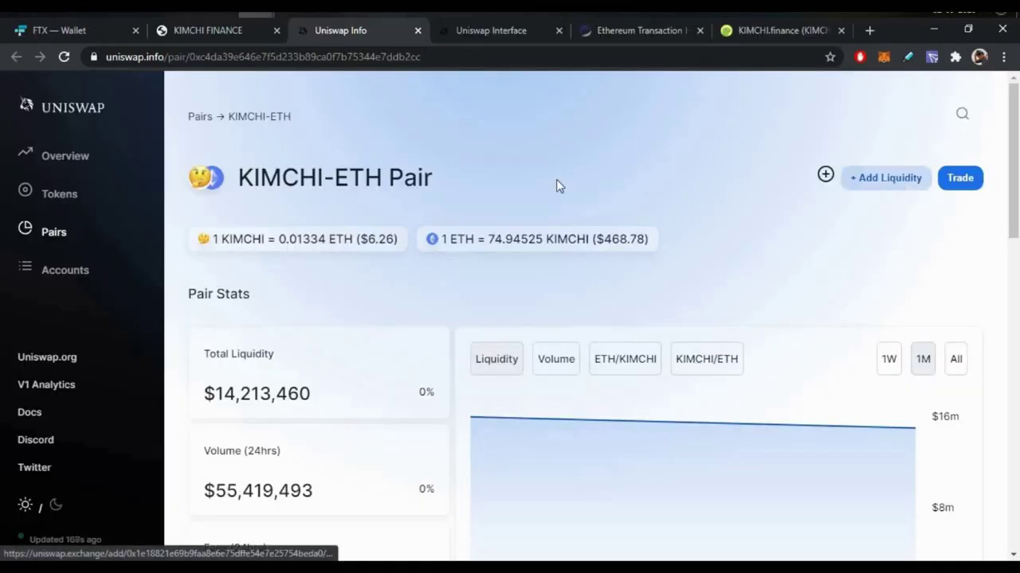
- View the UNI-ETH pair info page, switch to the Excel workbook, and examine the invested ETH and KIMCHI table
left_click(555, 185)
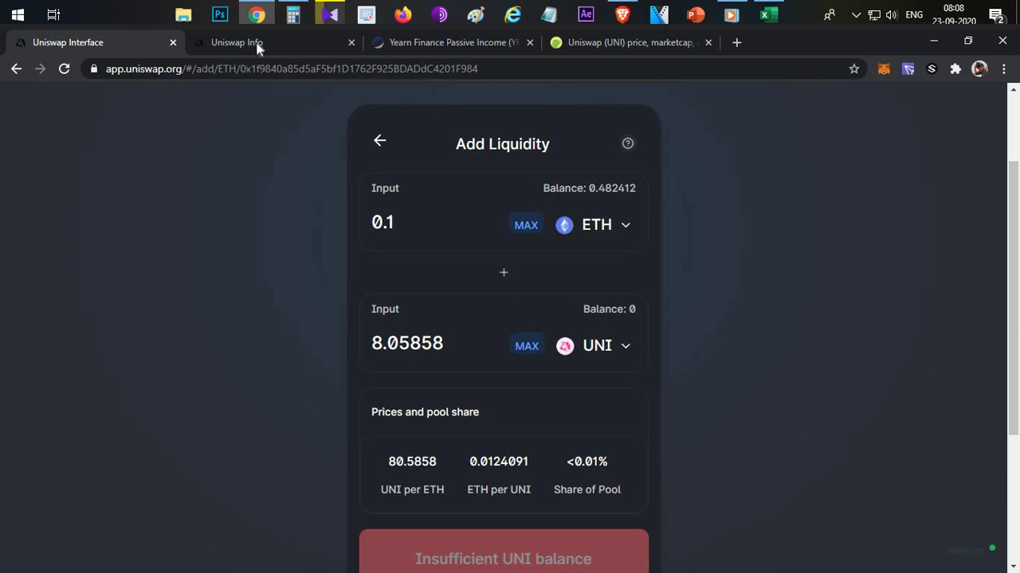
left_click(257, 43)
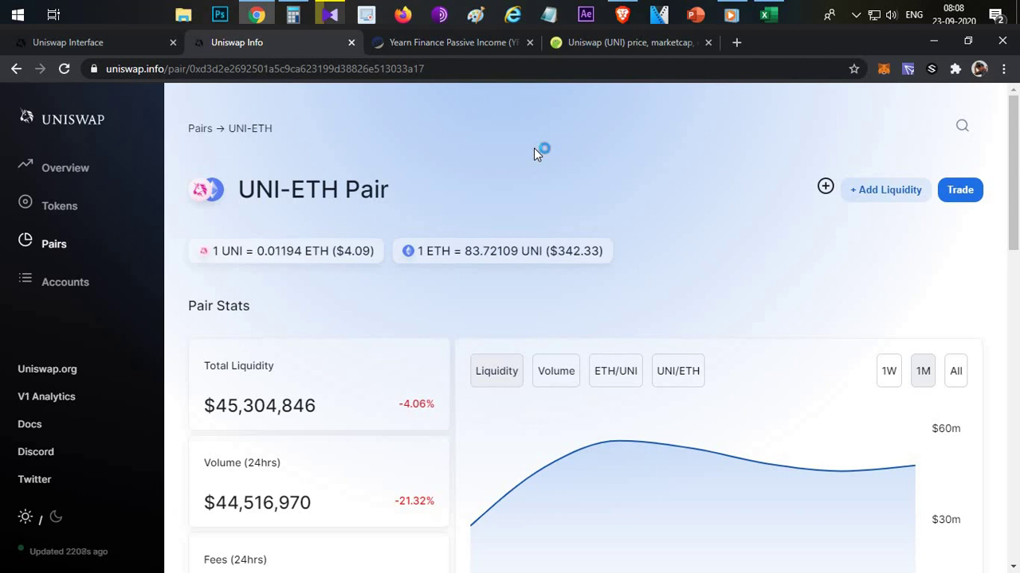
key("alt+Tab")
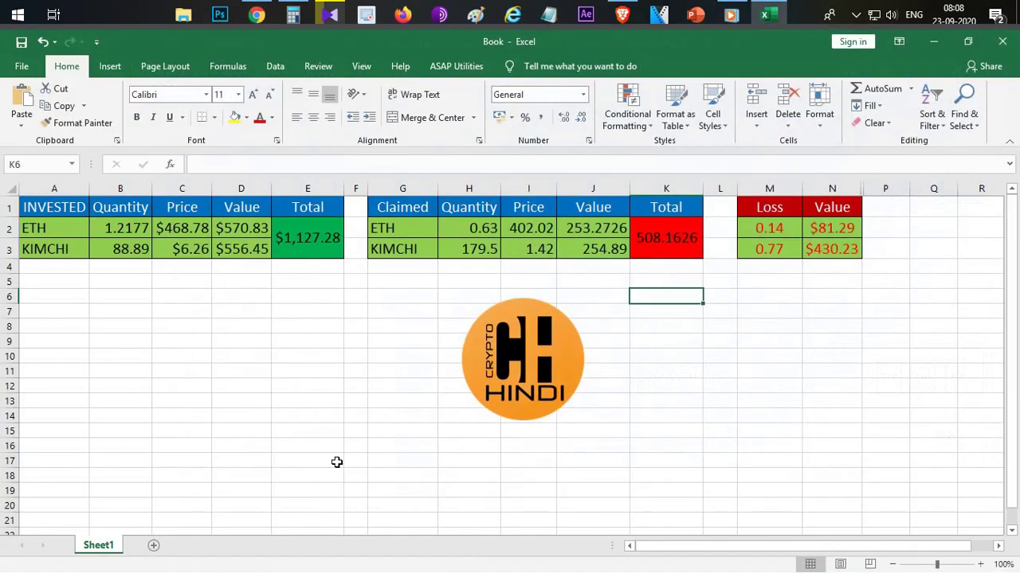
left_click(159, 389)
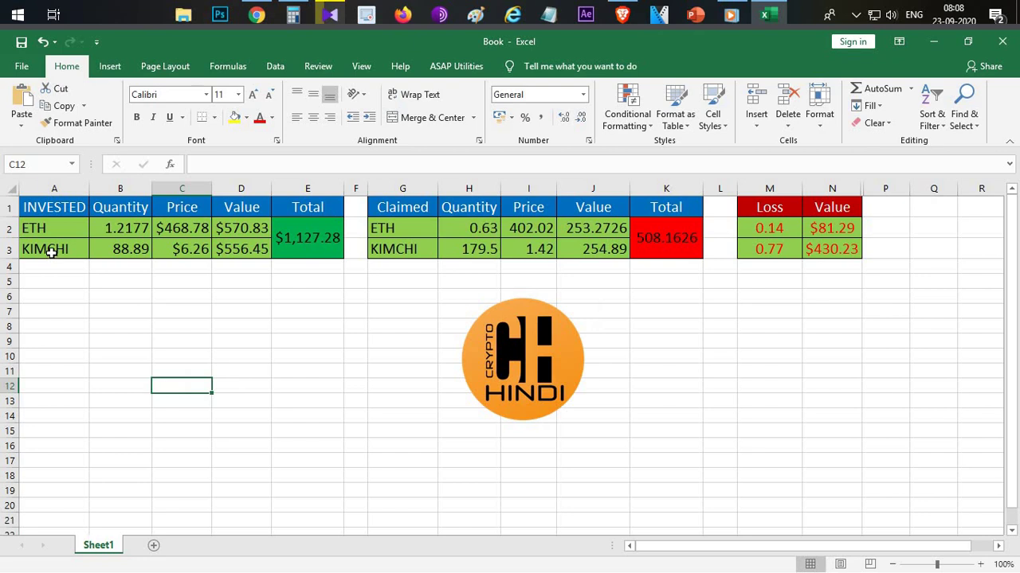
left_click(48, 250)
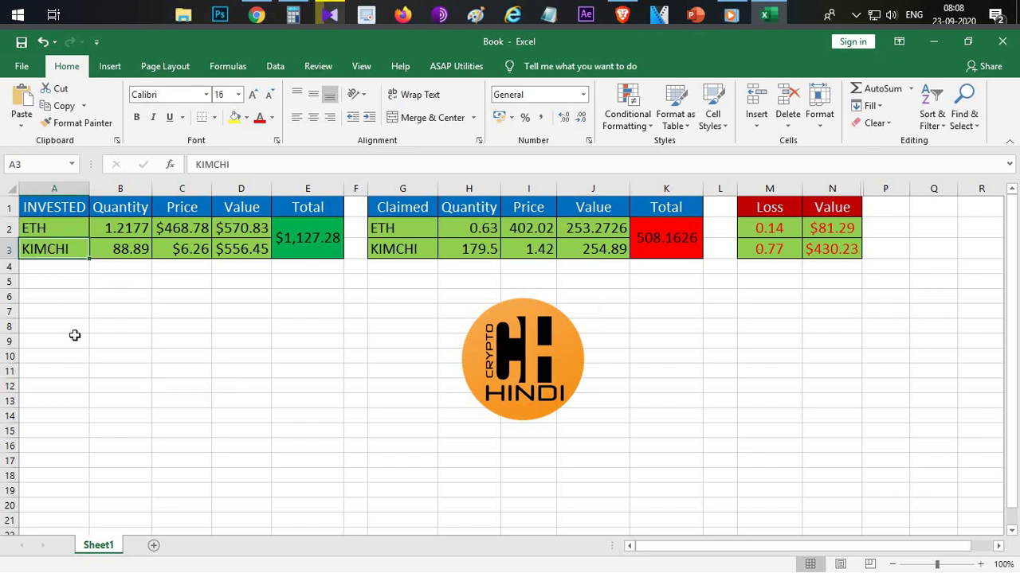
left_click(137, 250)
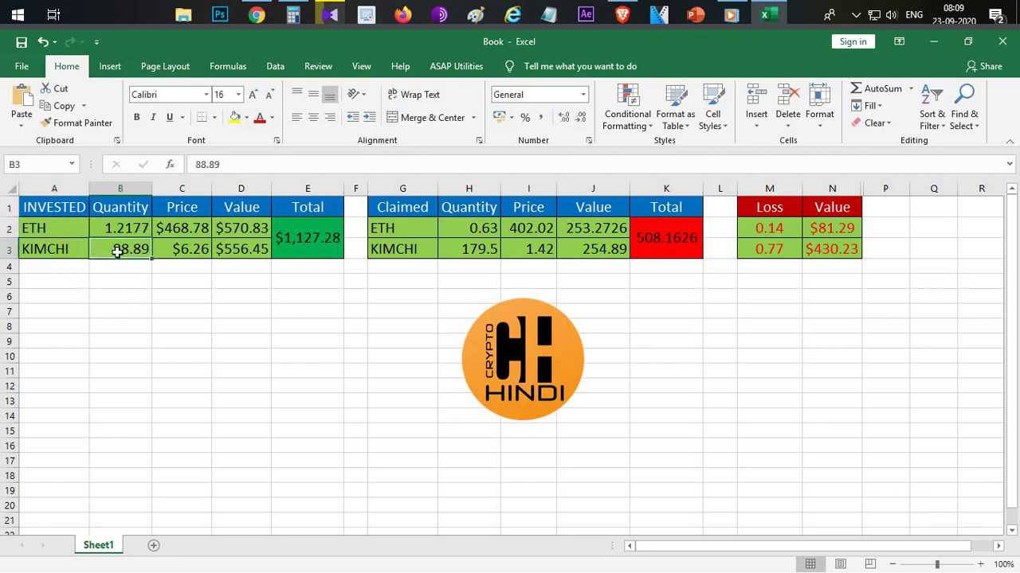
left_click(144, 323)
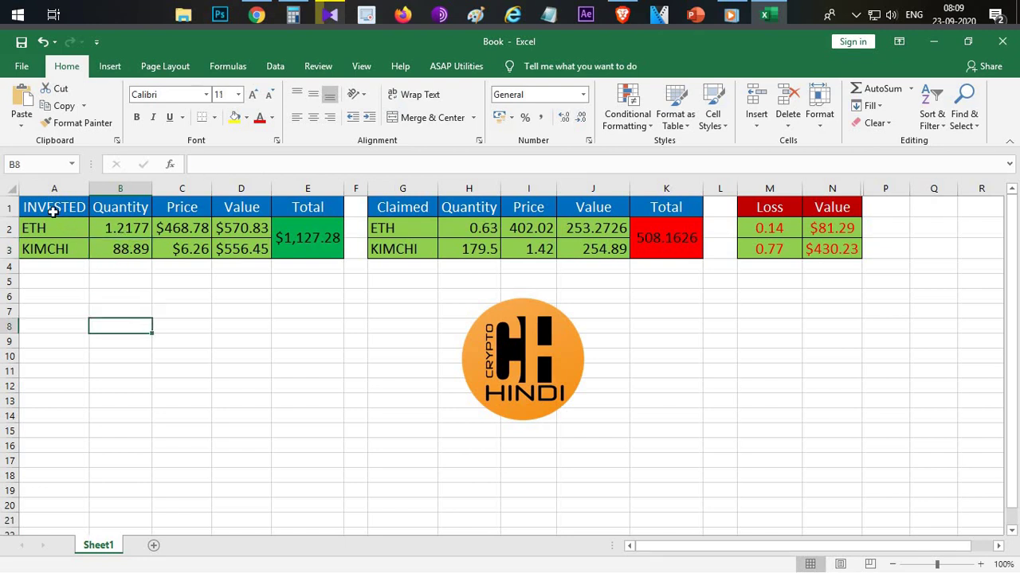
left_click_drag(52, 210, 289, 249)
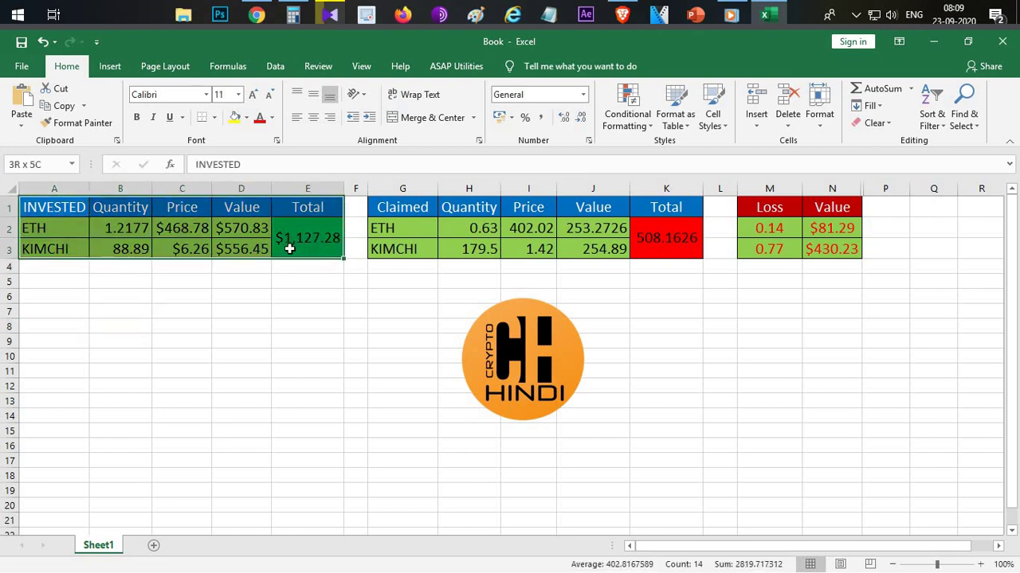
left_click(91, 358)
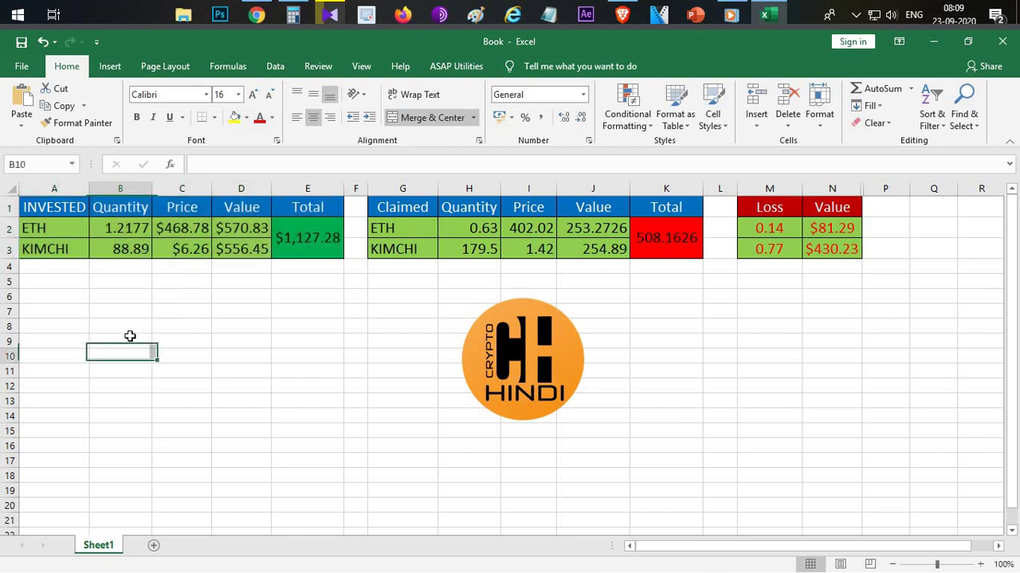
- Examine the invested ETH and KIMCHI quantities, the value of each token, and the formula behind the combined total
left_click(108, 231)
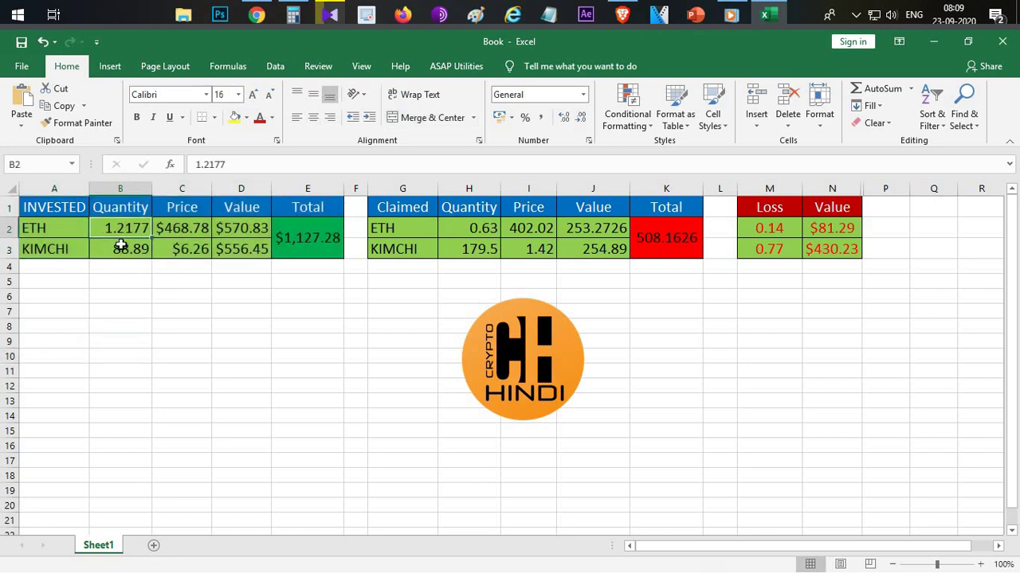
left_click_drag(119, 255, 118, 250)
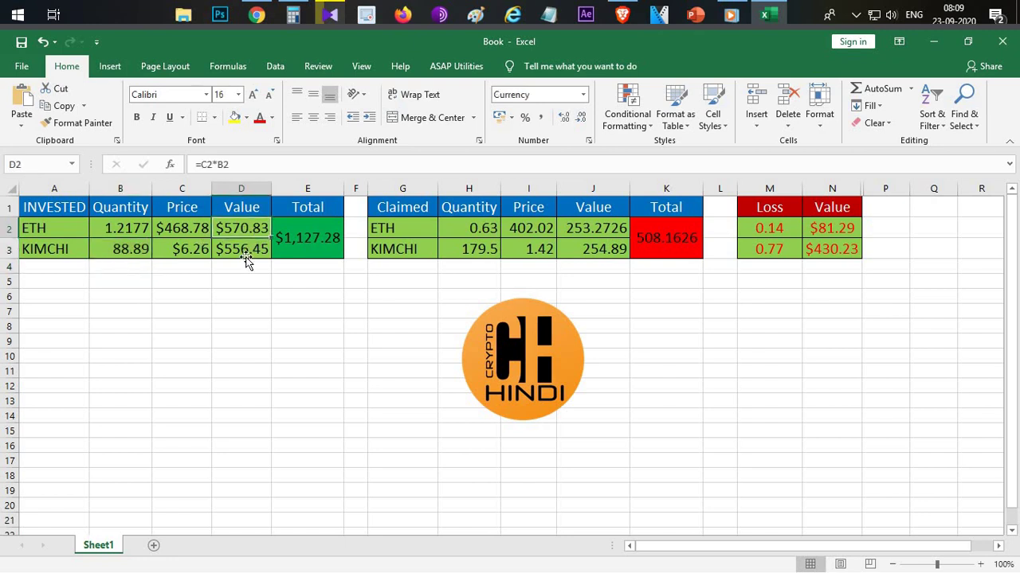
left_click(244, 255)
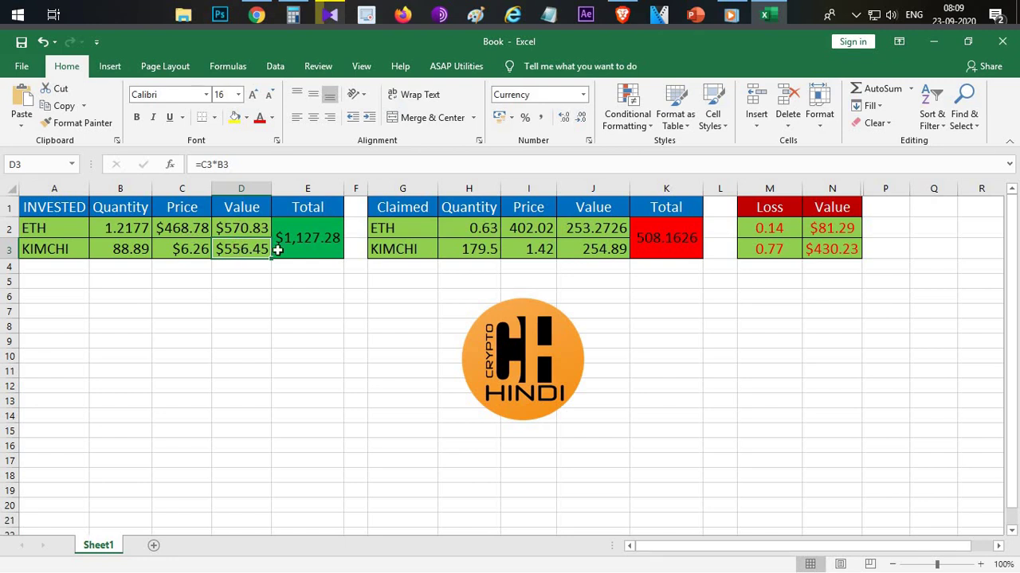
left_click(304, 251)
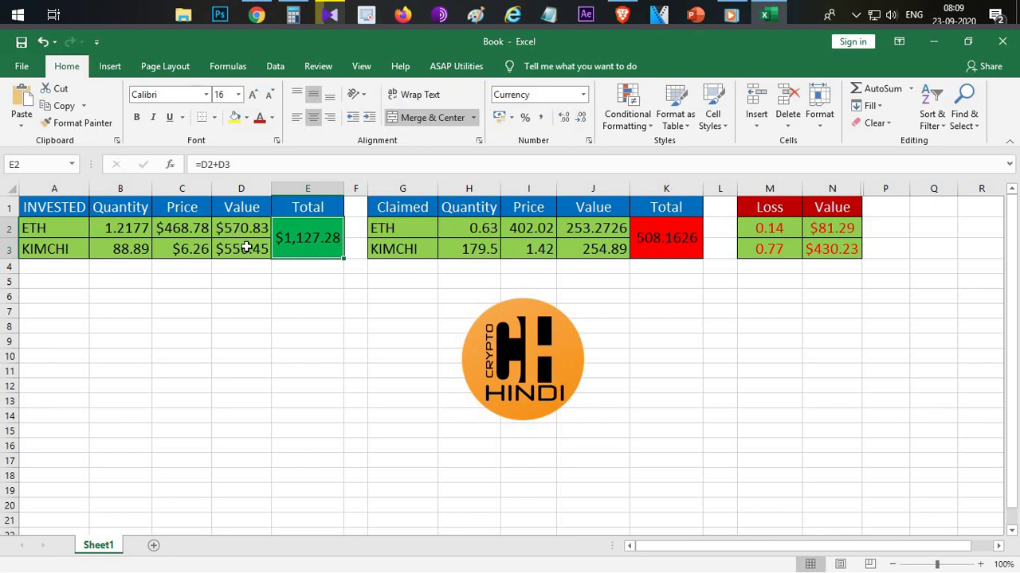
key("Left")
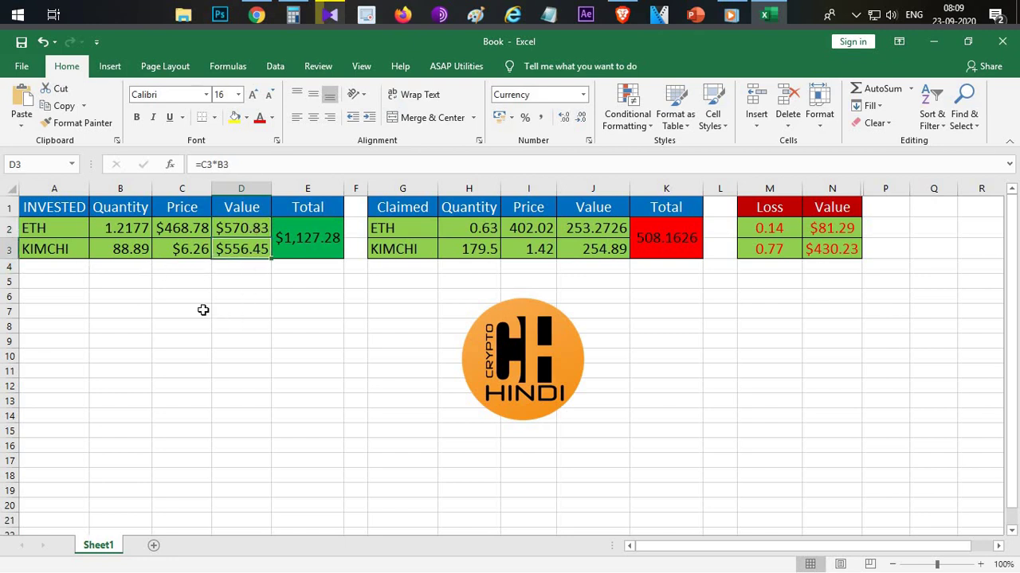
left_click(231, 313)
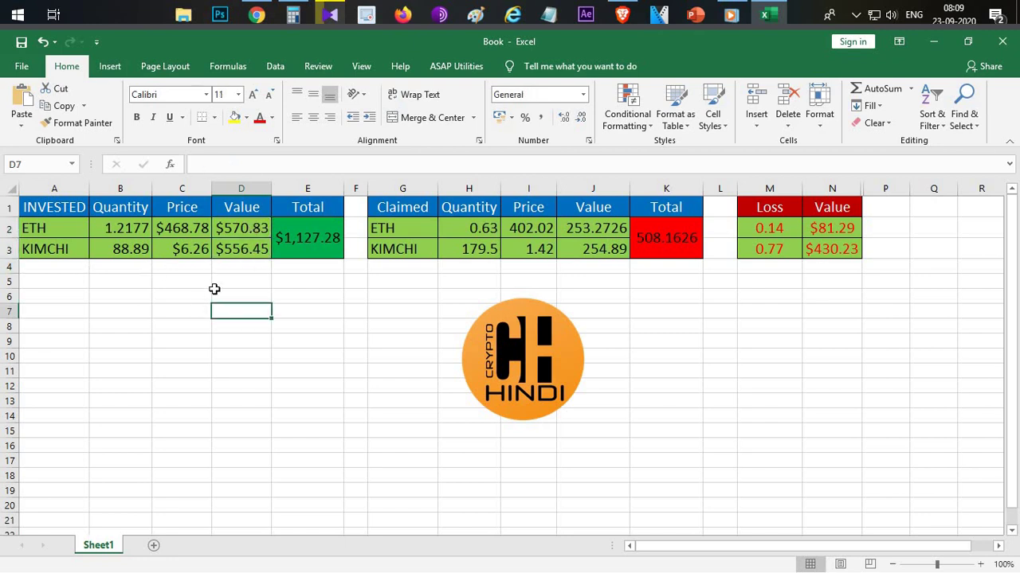
left_click(56, 253)
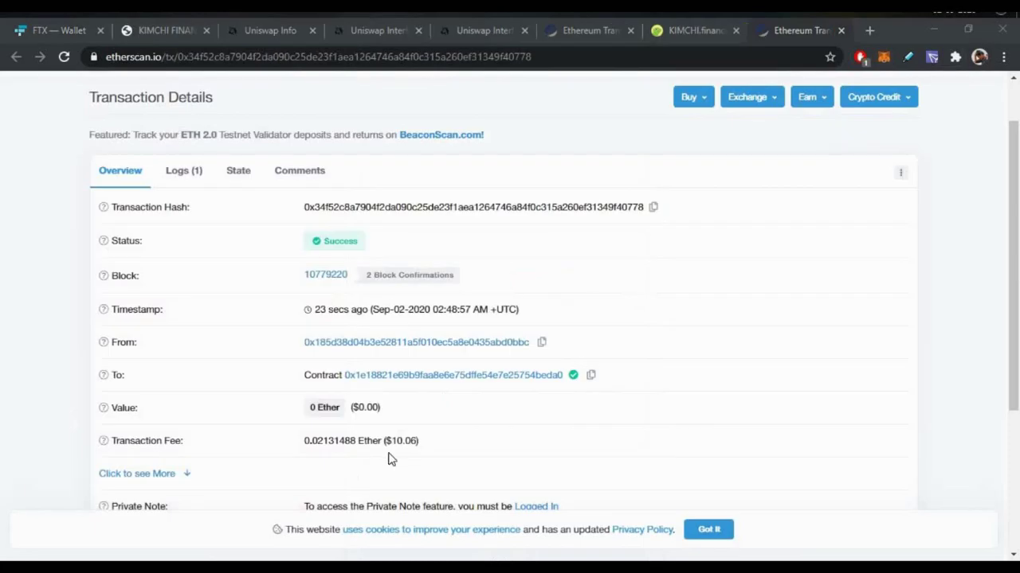
- Switch to the KIMCHI-ETH Add Liquidity page in the browser, check the deposits, and supply 88.8918 KIMCHI with 1.21779 ETH
left_click(375, 32)
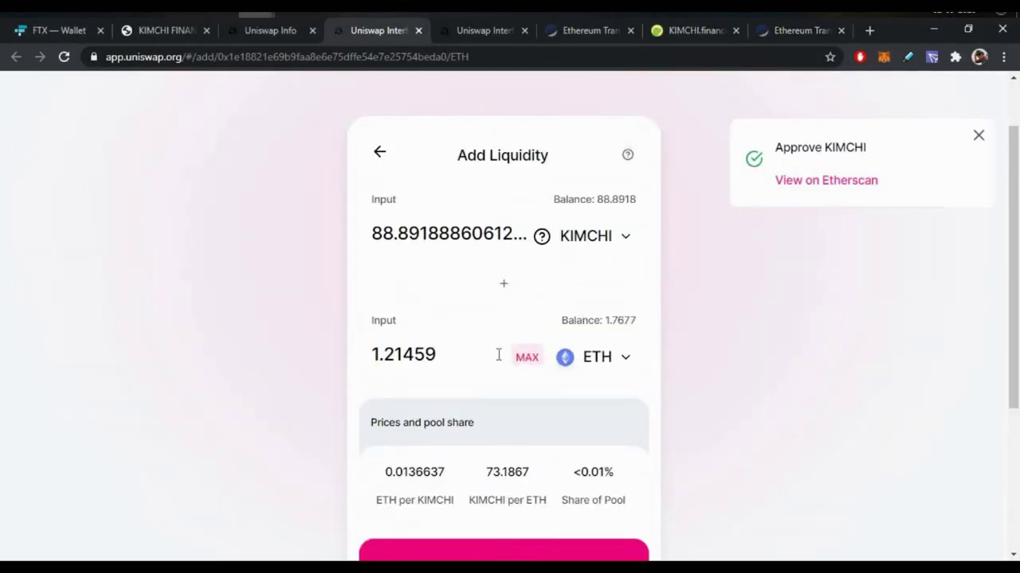
double_click(476, 234)
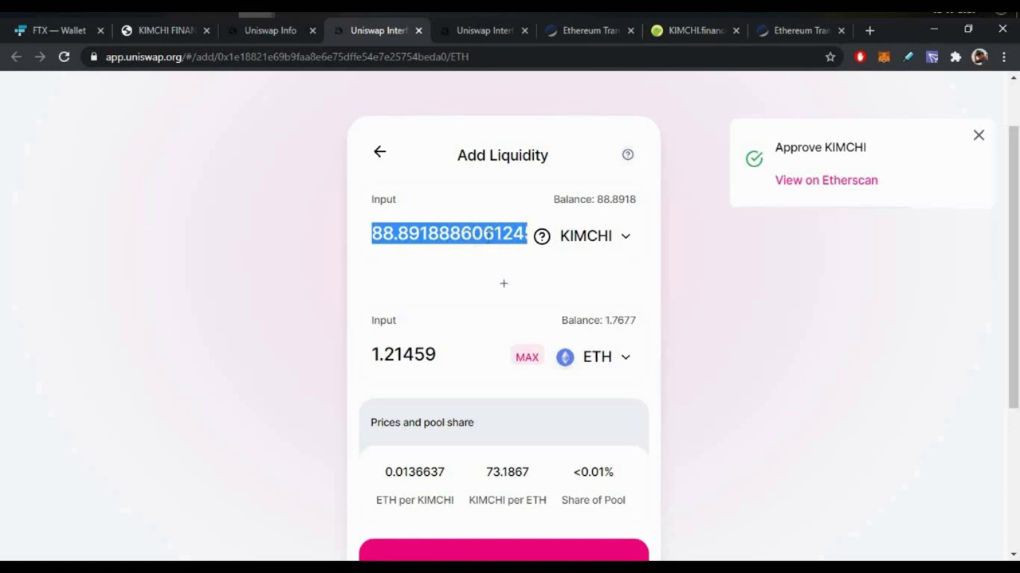
left_click(408, 266)
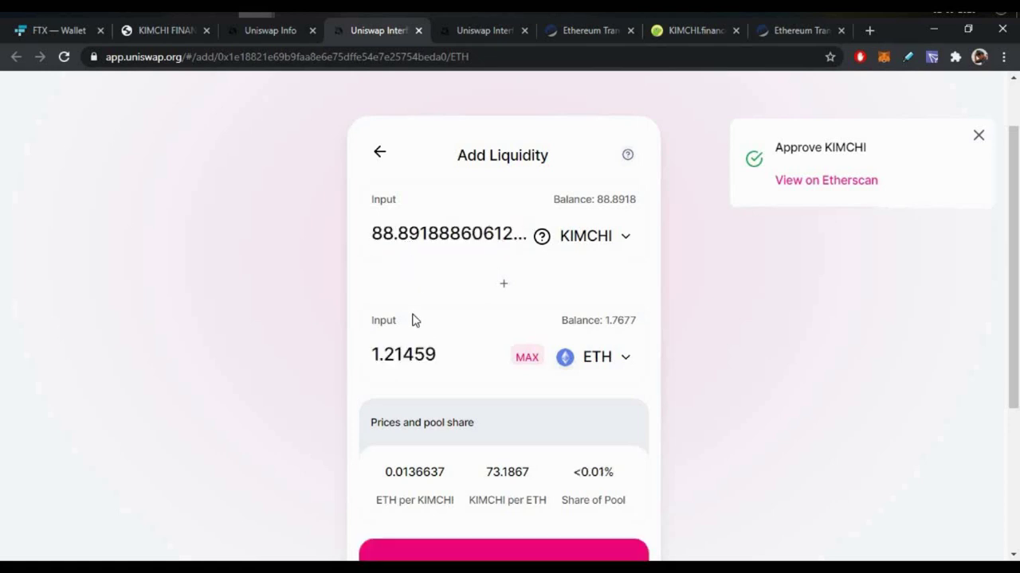
scroll(562, 446, "down", 1)
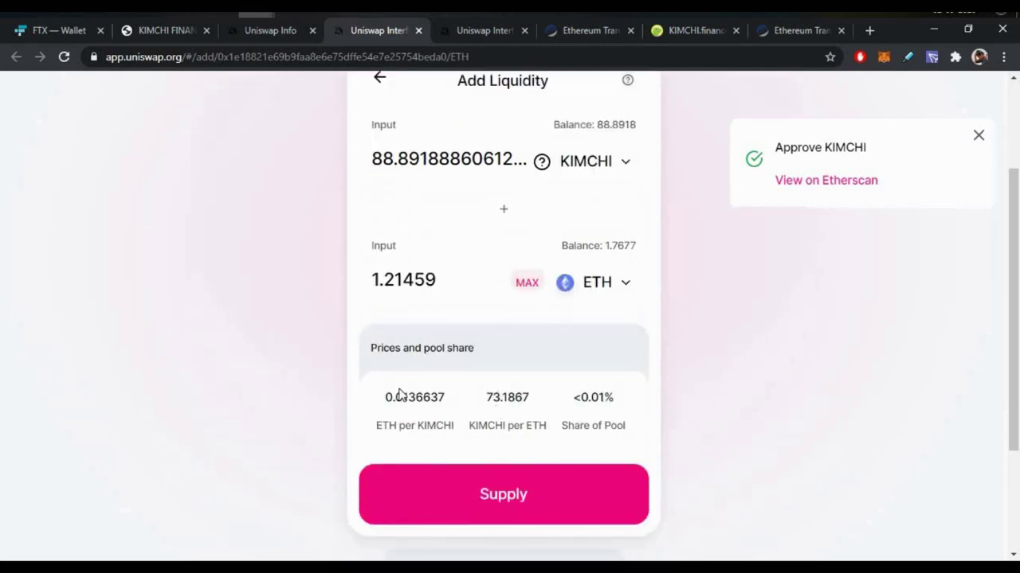
left_click(576, 499)
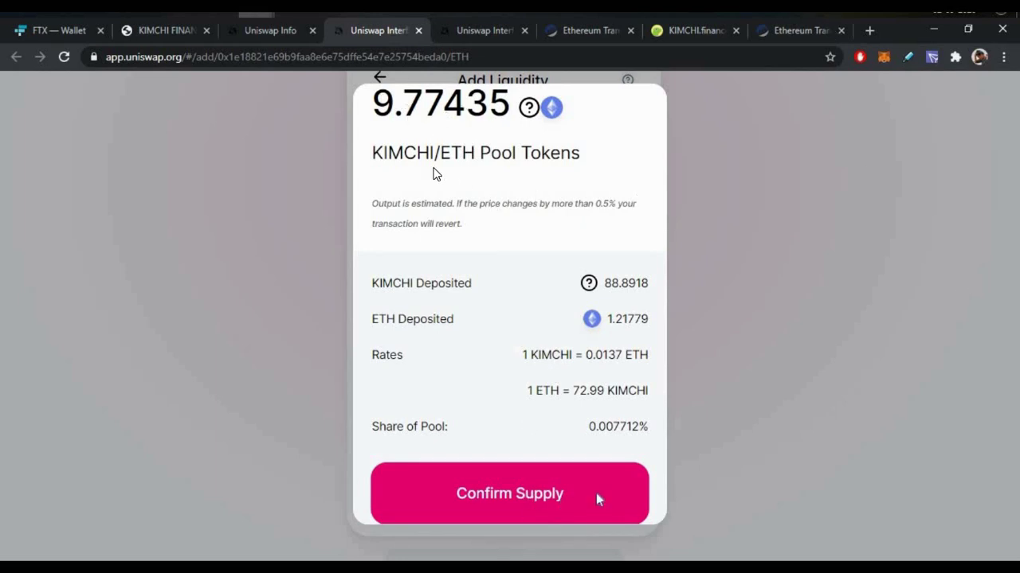
left_click(597, 497)
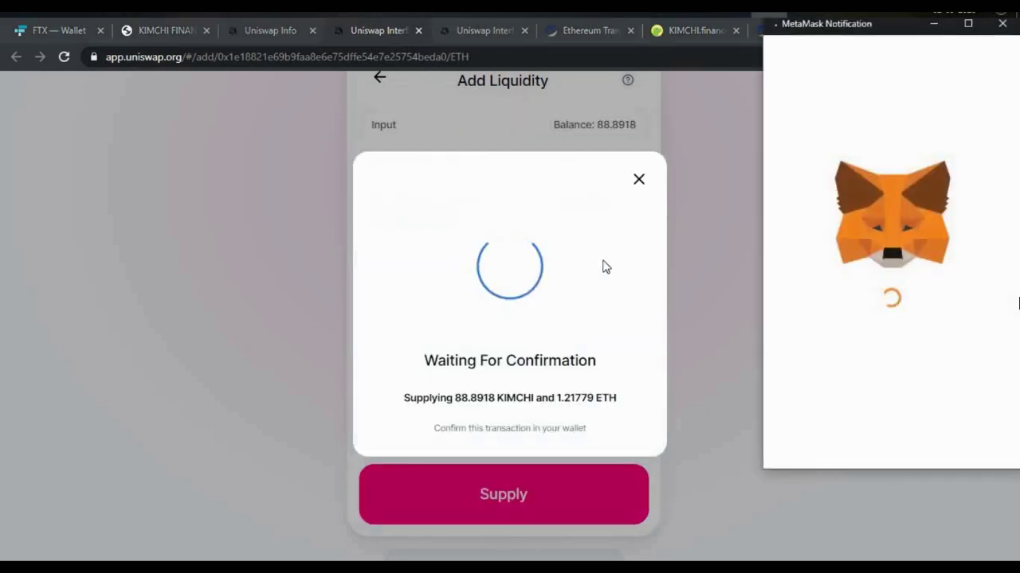
- Check the gas fee options in MetaMask, keep the Fast speed, and confirm the 1.217799 ETH add-liquidity transaction
double_click(986, 270)
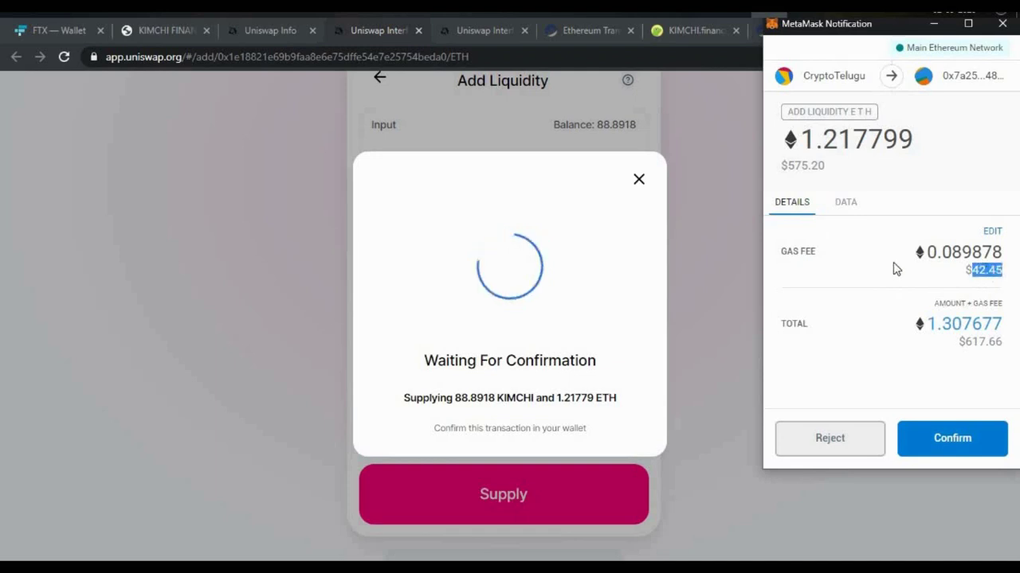
left_click(992, 231)
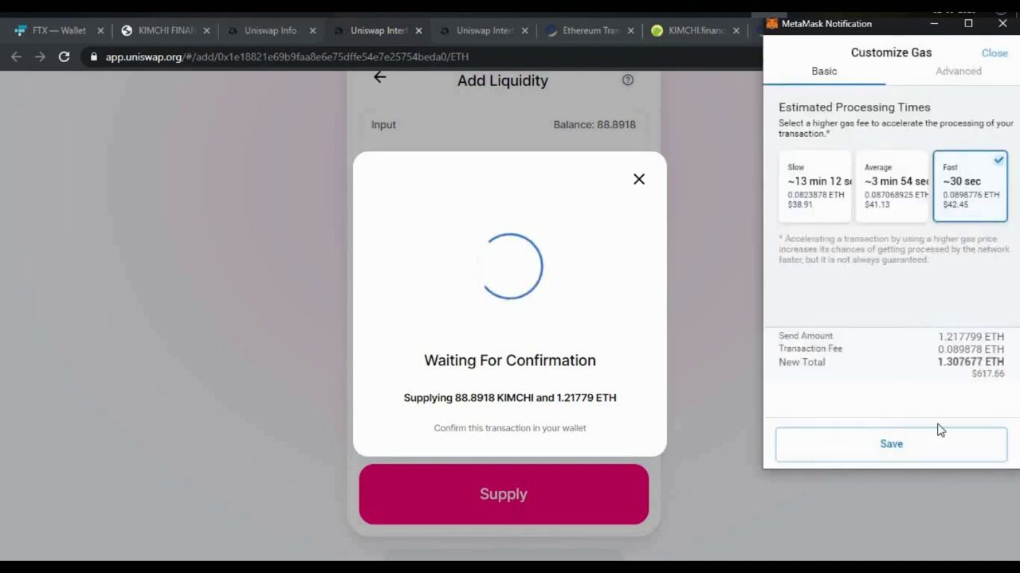
left_click(954, 441)
left_click(954, 440)
- Open the KIMCHI-ETH liquidity transaction on Etherscan and review its status, token transfers, value and transaction fee
middle_click(805, 177)
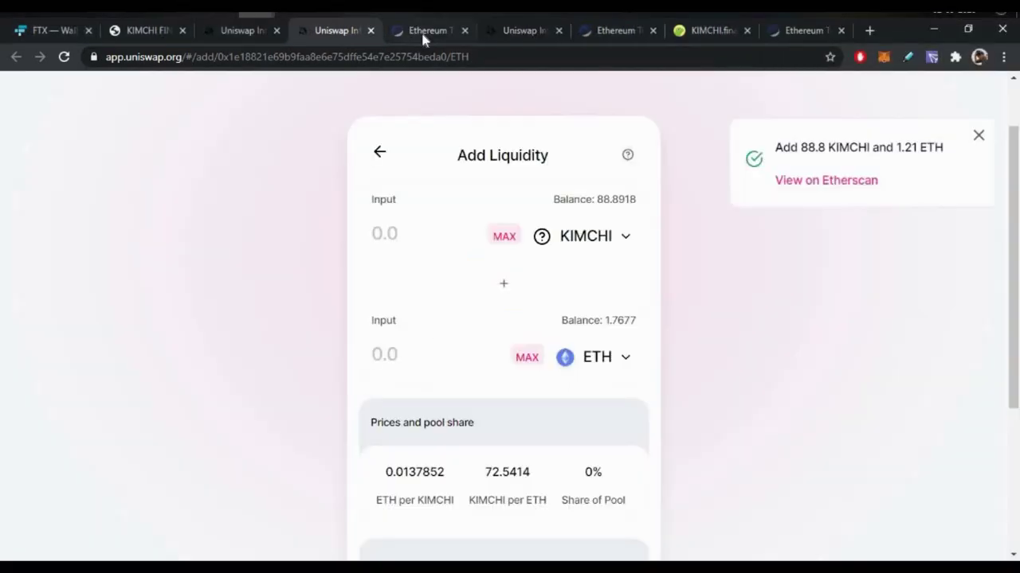
left_click(423, 34)
left_click(335, 35)
left_click_drag(775, 147, 892, 316)
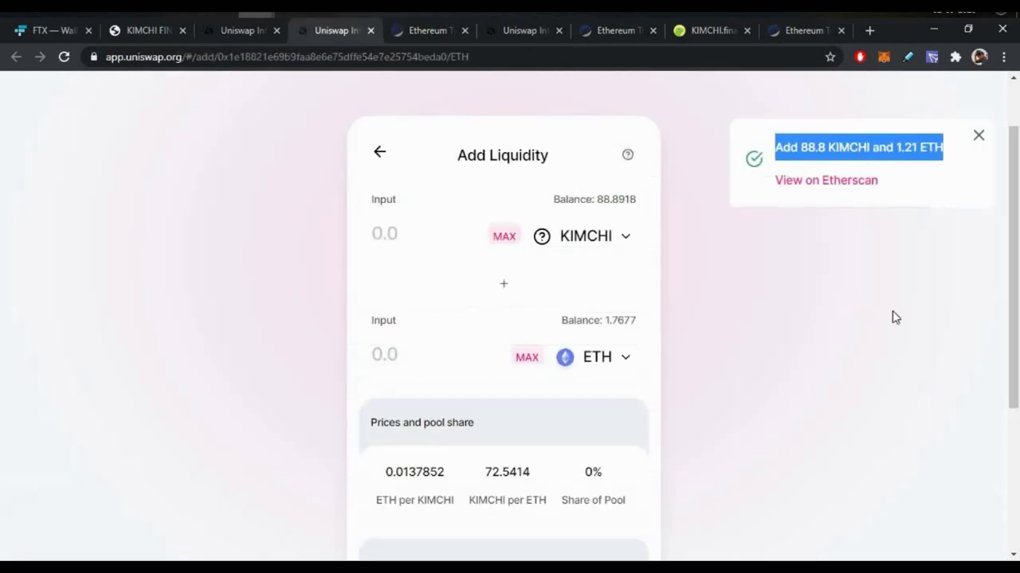
left_click(962, 135)
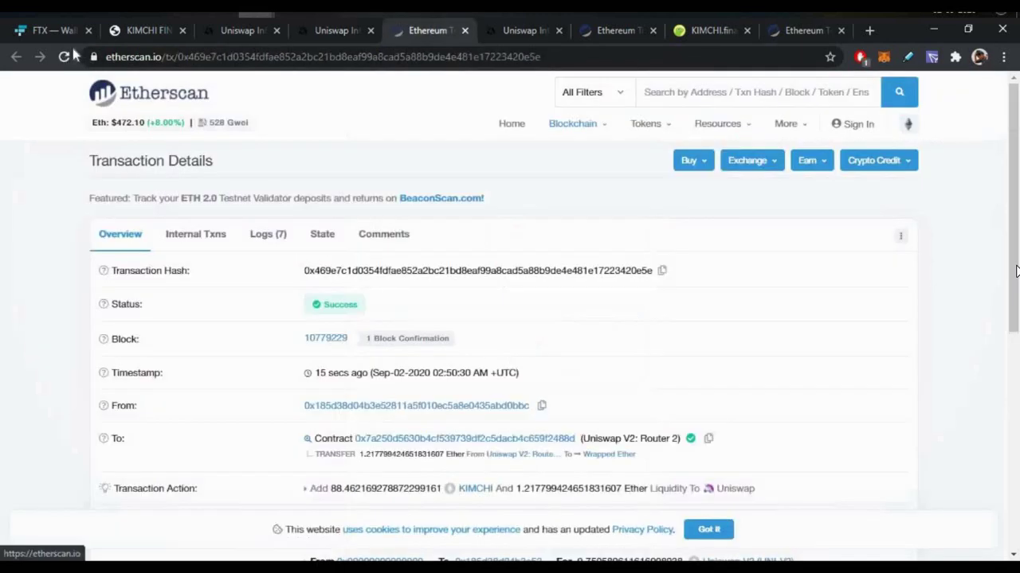
left_click(434, 32)
scroll(76, 219, "down", 2)
scroll(399, 316, "down", 3)
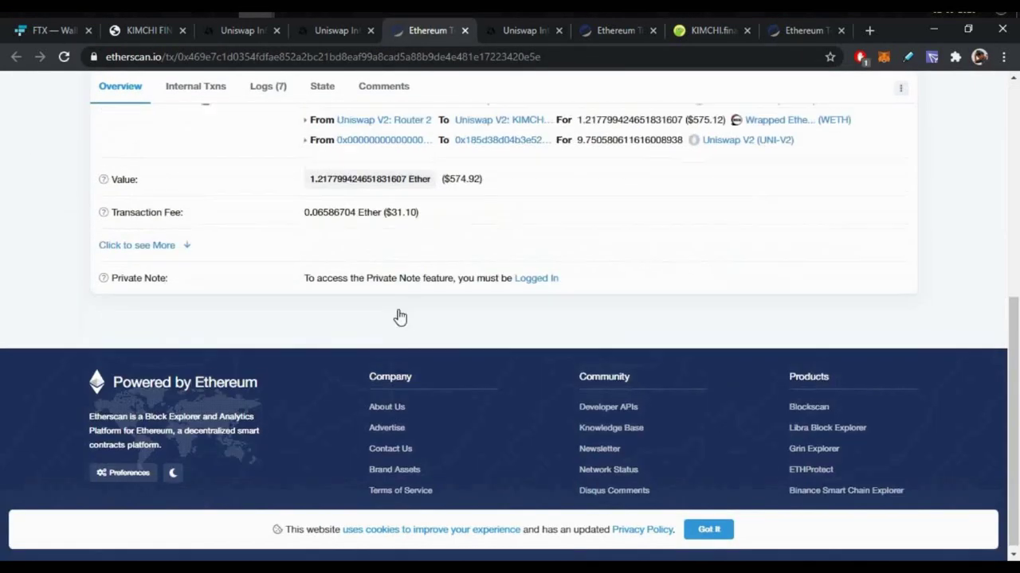
scroll(421, 292, "up", 1)
scroll(35, 301, "up", 10)
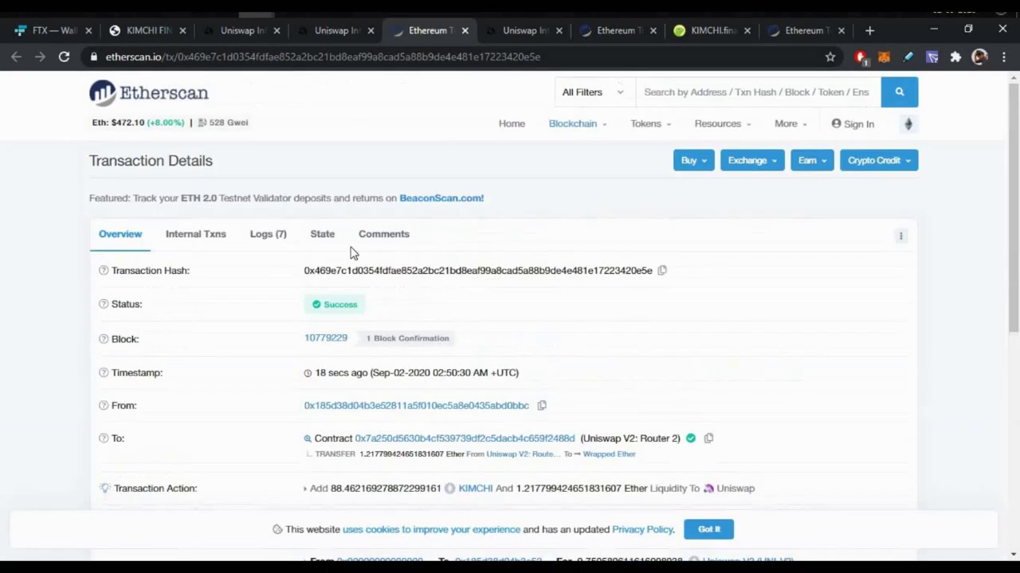
- Return to the Uniswap Add Liquidity page and go back to the Pool overview to check the wallet's liquidity
left_click(334, 30)
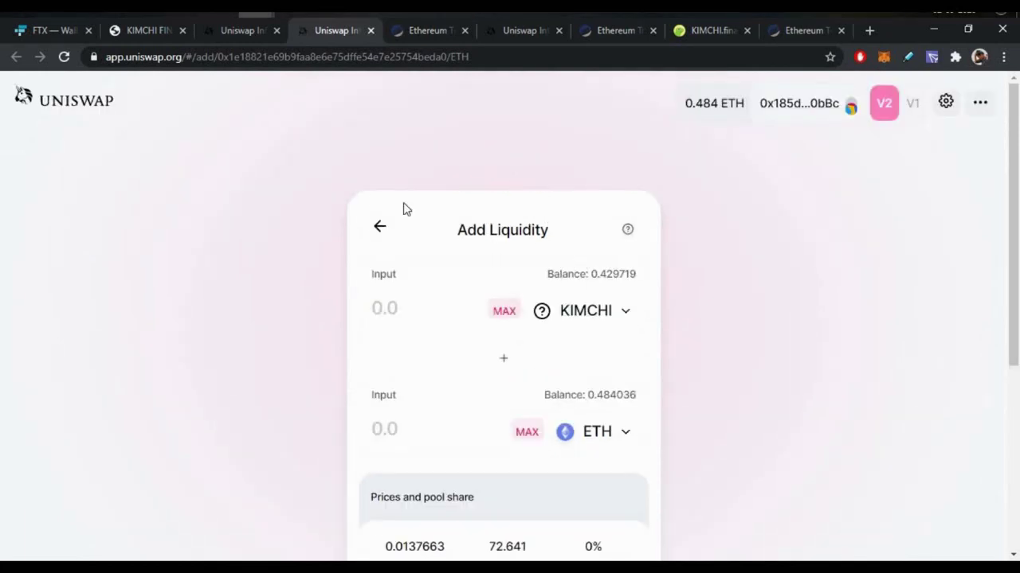
left_click(379, 226)
scroll(469, 218, "up", 1)
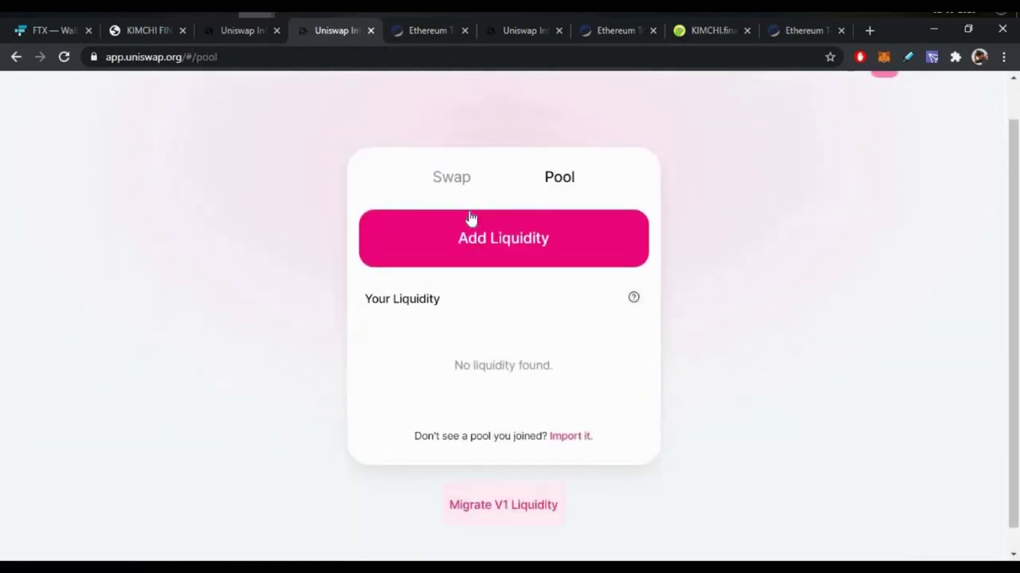
left_click(414, 235)
left_click(558, 221)
scroll(463, 386, "down", 1)
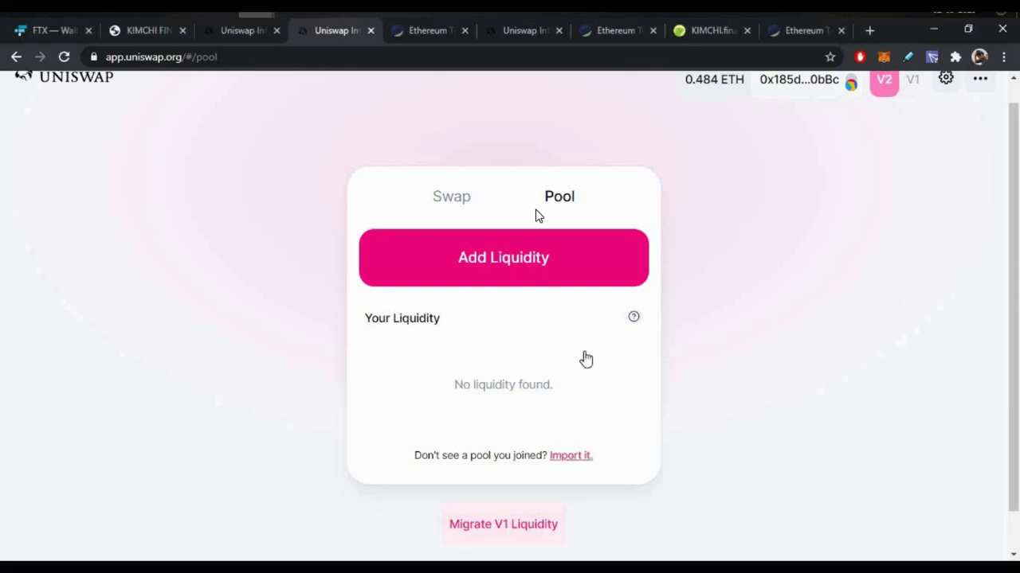
- Import the KIMCHI/ETH pool by pairing ETH with the KIMCHI token found through its pasted contract address
left_click(571, 455)
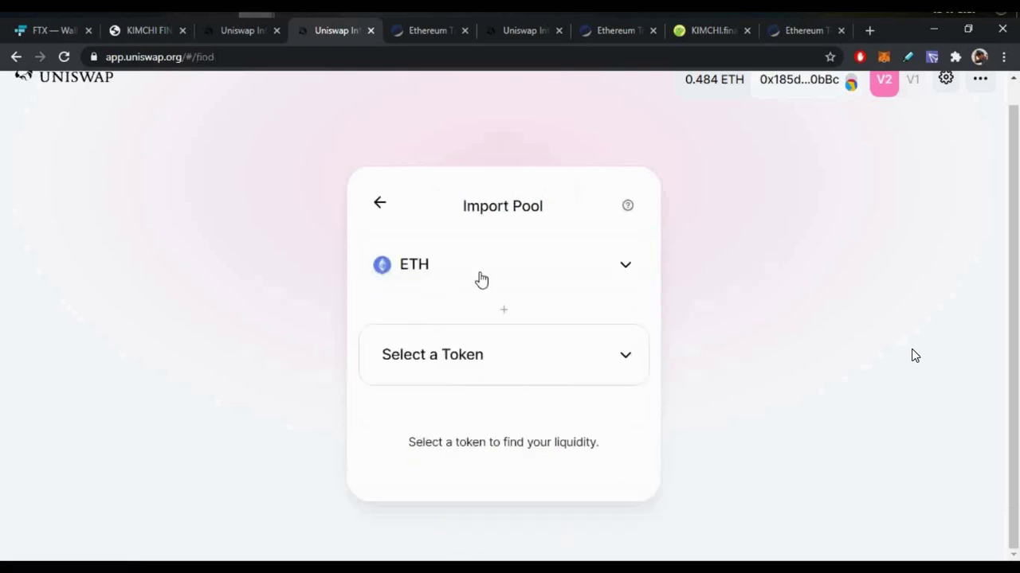
left_click(531, 373)
key("ctrl+v")
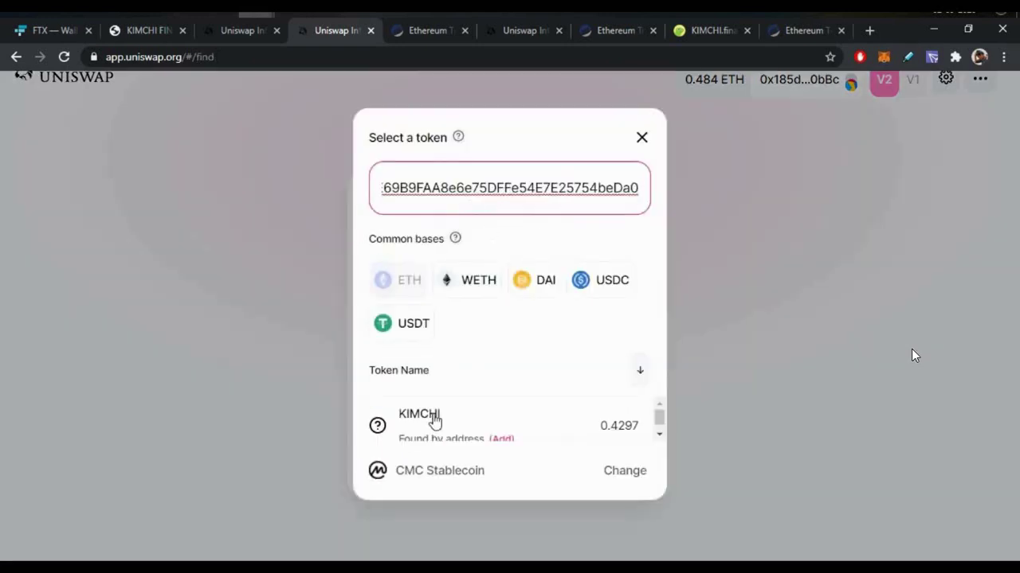
left_click(432, 422)
scroll(556, 403, "down", 1)
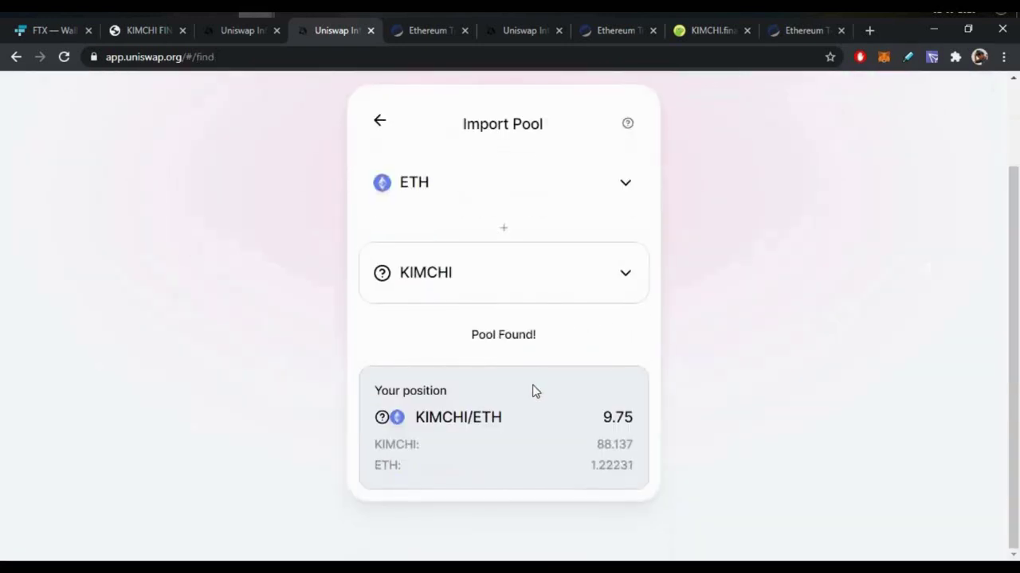
scroll(534, 391, "up", 2)
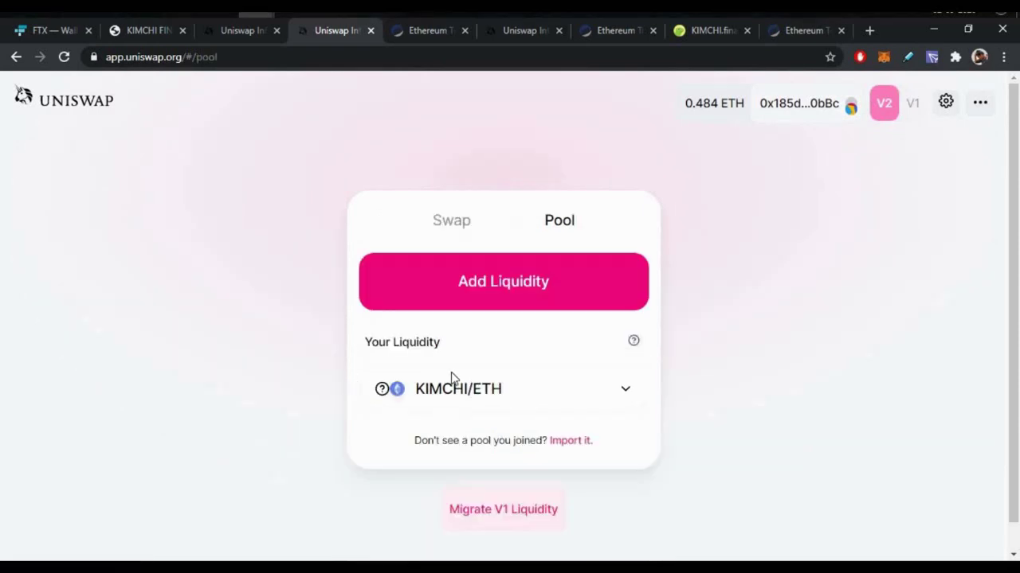
- Expand the KIMCHI/ETH position and examine the pooled KIMCHI, pooled ETH, pool tokens and pool share
left_click(626, 361)
scroll(433, 255, "down", 2)
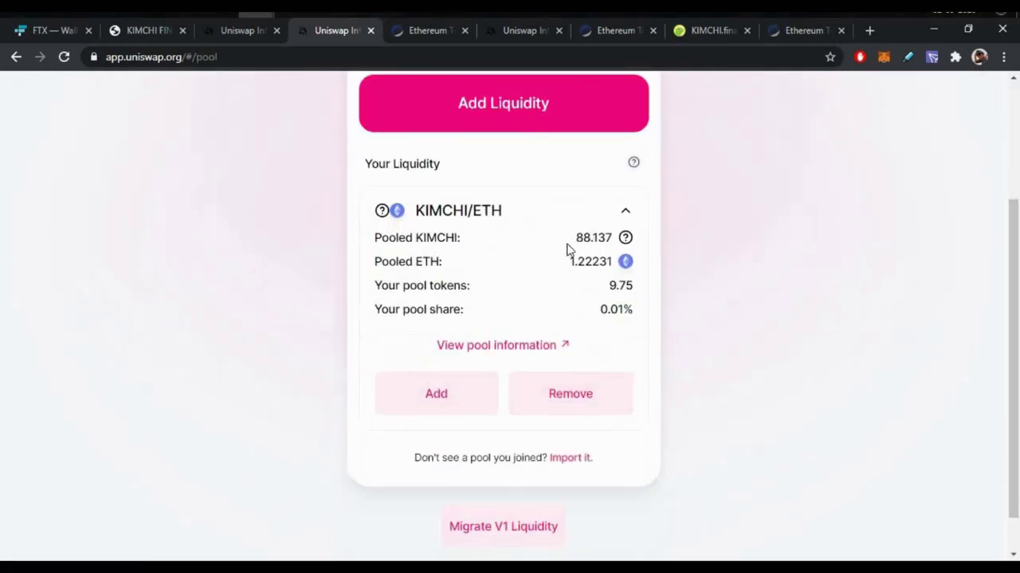
left_click_drag(560, 268, 644, 285)
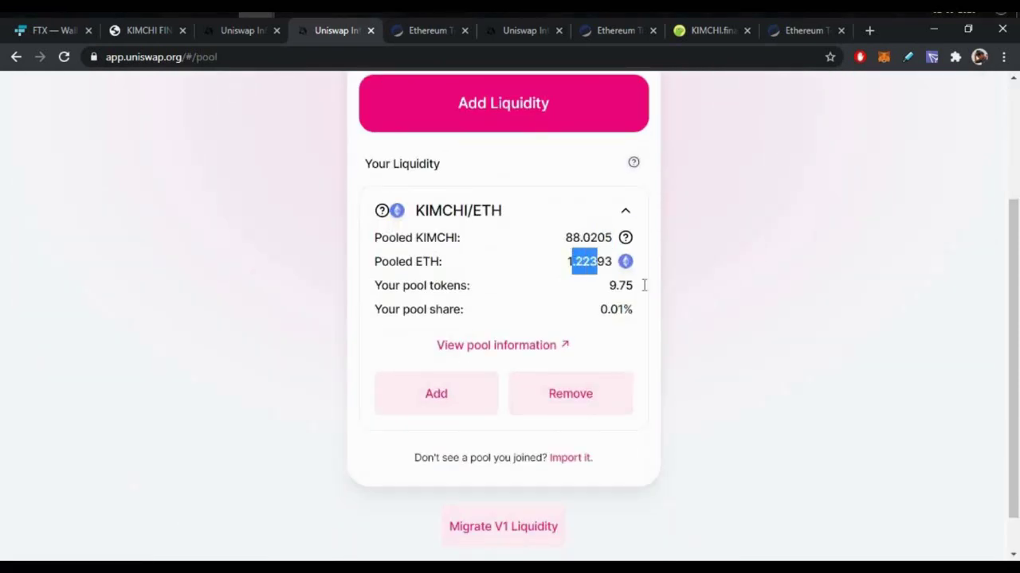
left_click(413, 297)
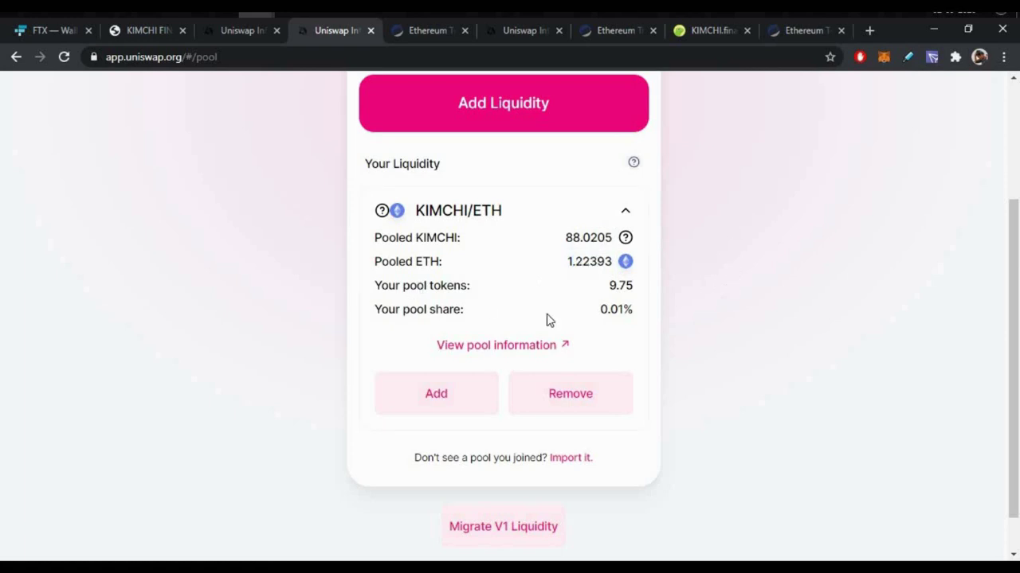
double_click(634, 288)
left_click(701, 360)
scroll(693, 364, "up", 3)
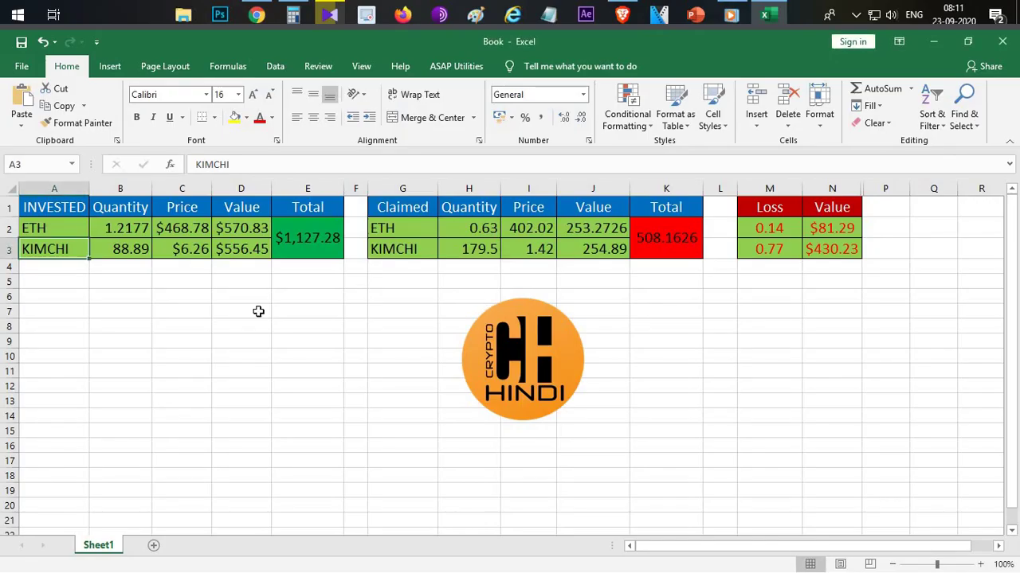
- Switch to the Excel workbook, compare the invested and claimed prices of ETH and KIMCHI, and inspect both loss formulas
left_click(267, 307)
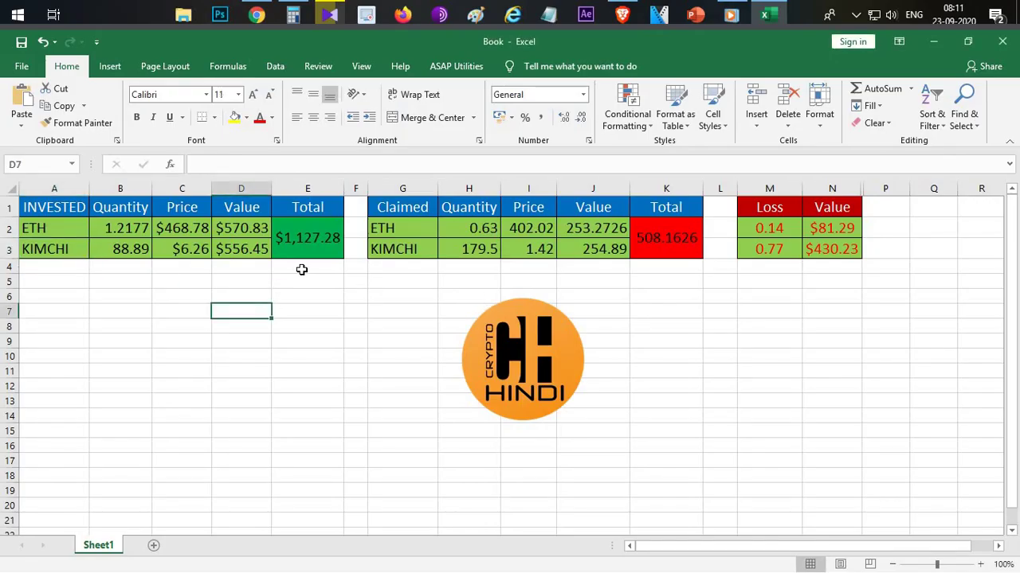
left_click(393, 228)
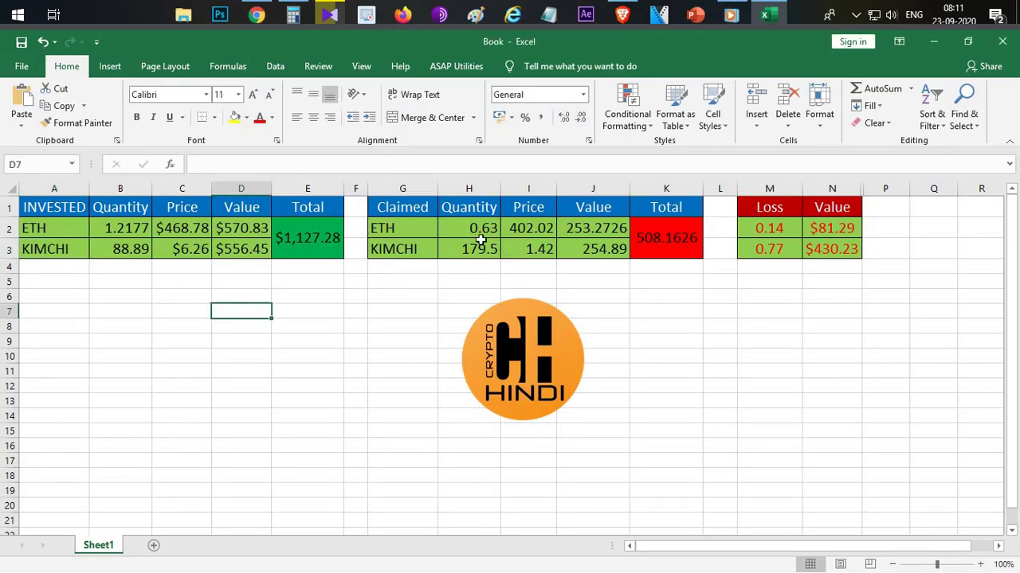
left_click(529, 232)
left_click(188, 232)
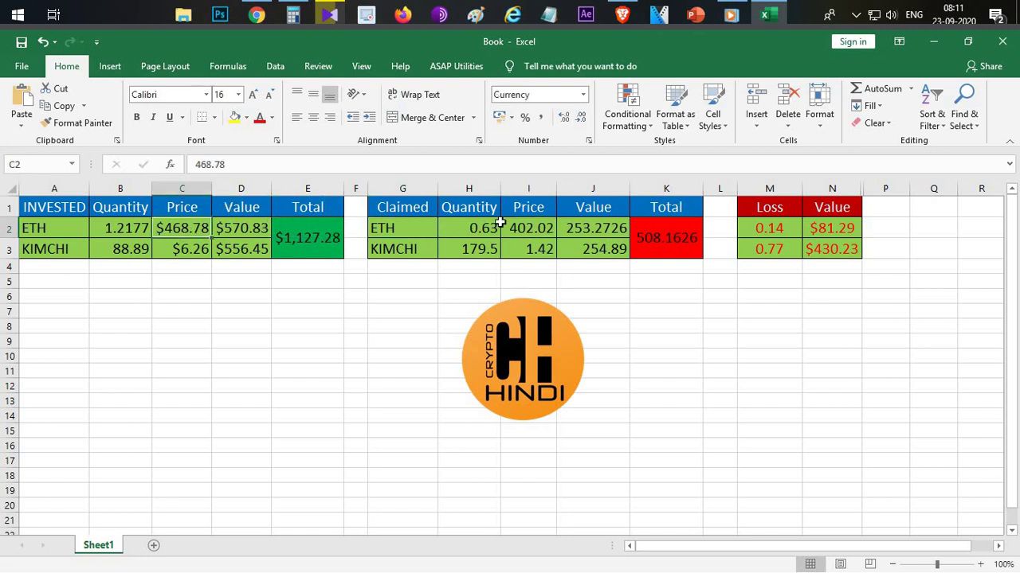
left_click(530, 230)
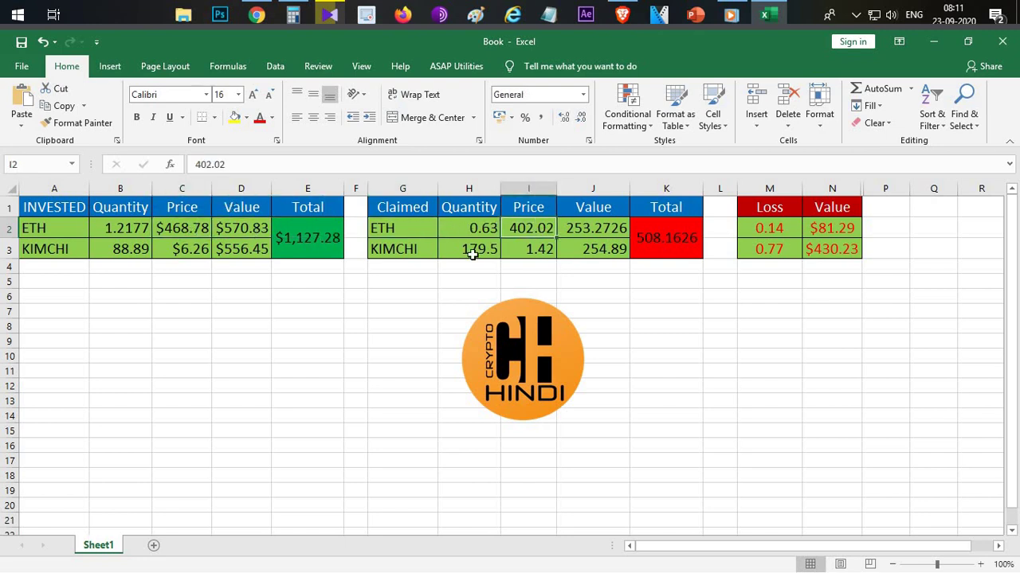
left_click(188, 251)
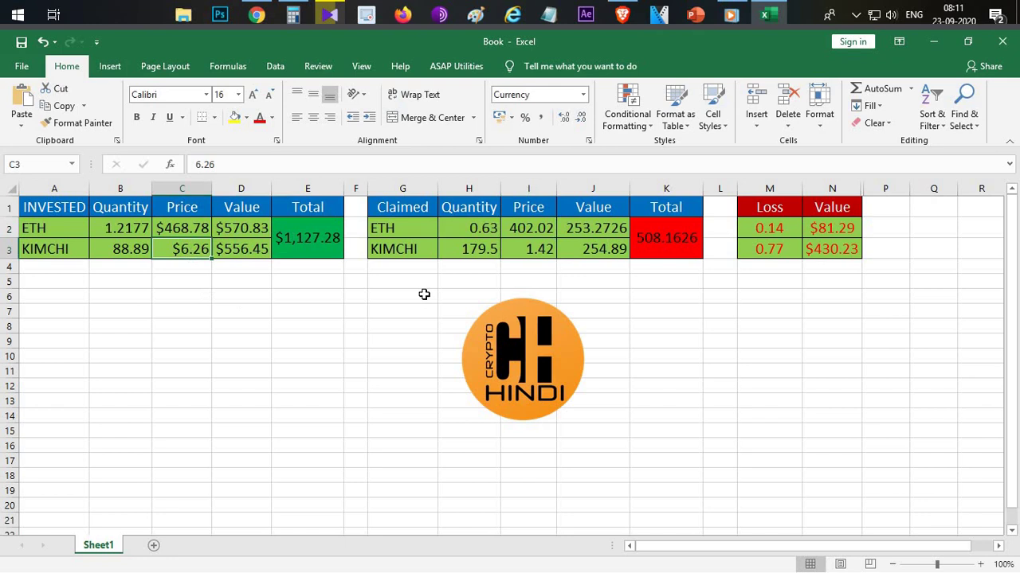
left_click(546, 253)
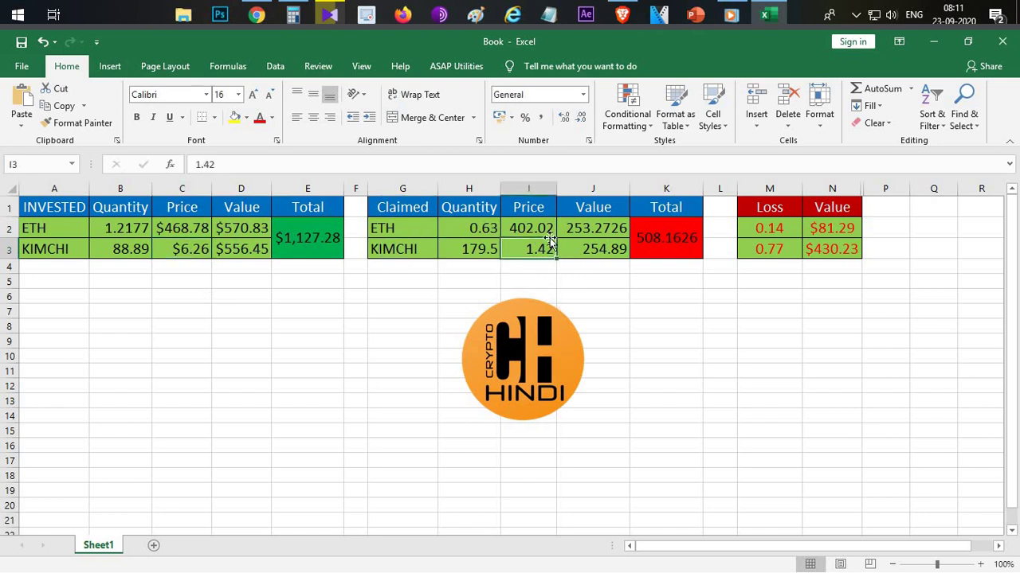
left_click(777, 228)
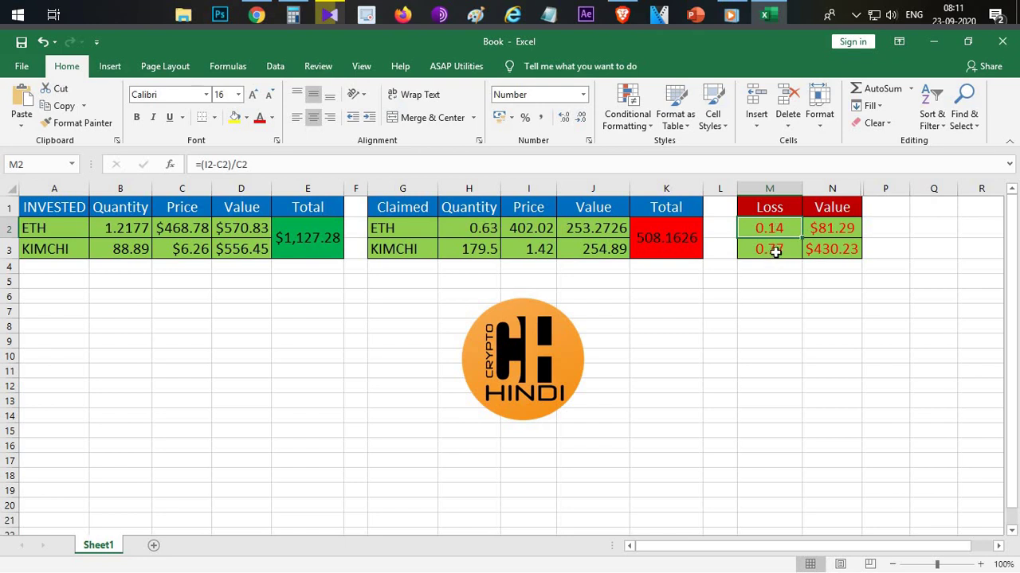
key("Down")
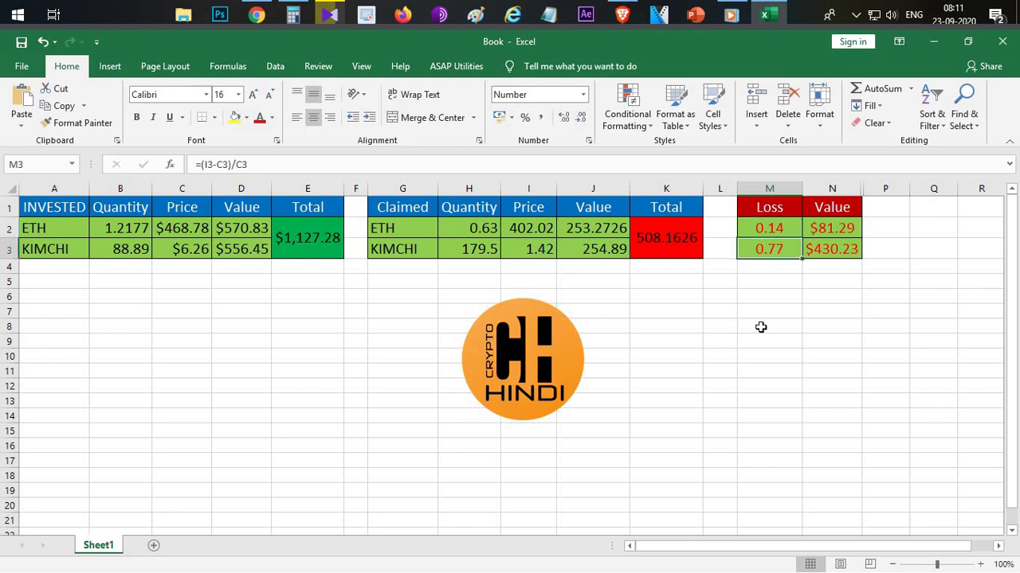
- Examine the claimed ETH and KIMCHI prices, the formula behind the claimed value, and the claimed quantities
left_click(527, 254)
left_click(539, 229)
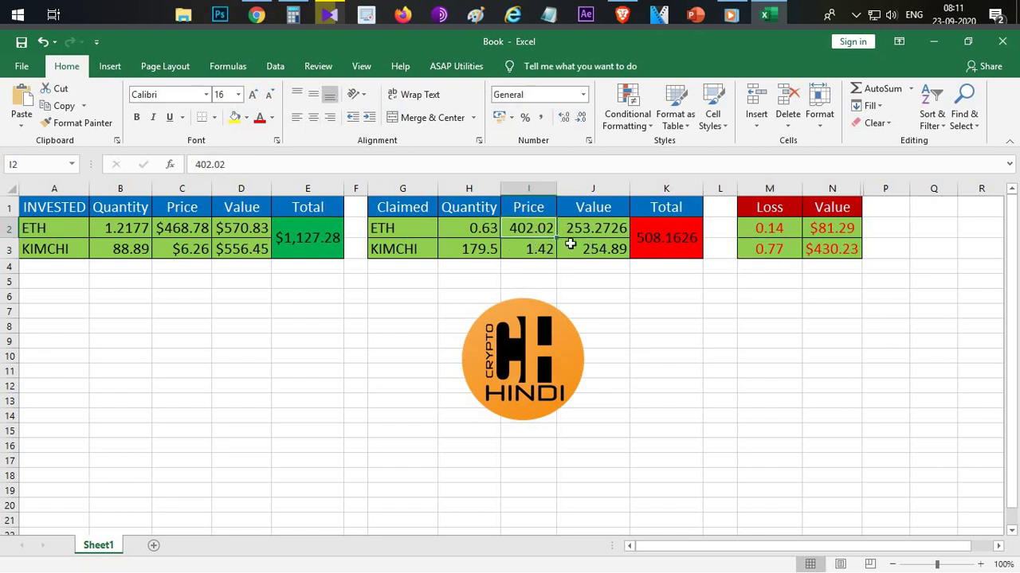
left_click_drag(598, 227, 598, 249)
left_click(598, 250)
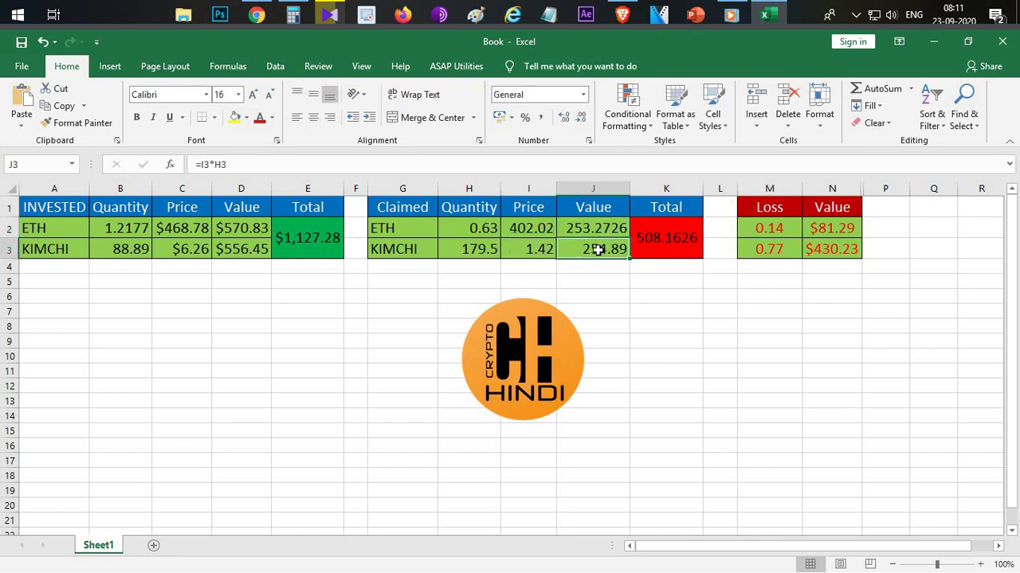
left_click(453, 230)
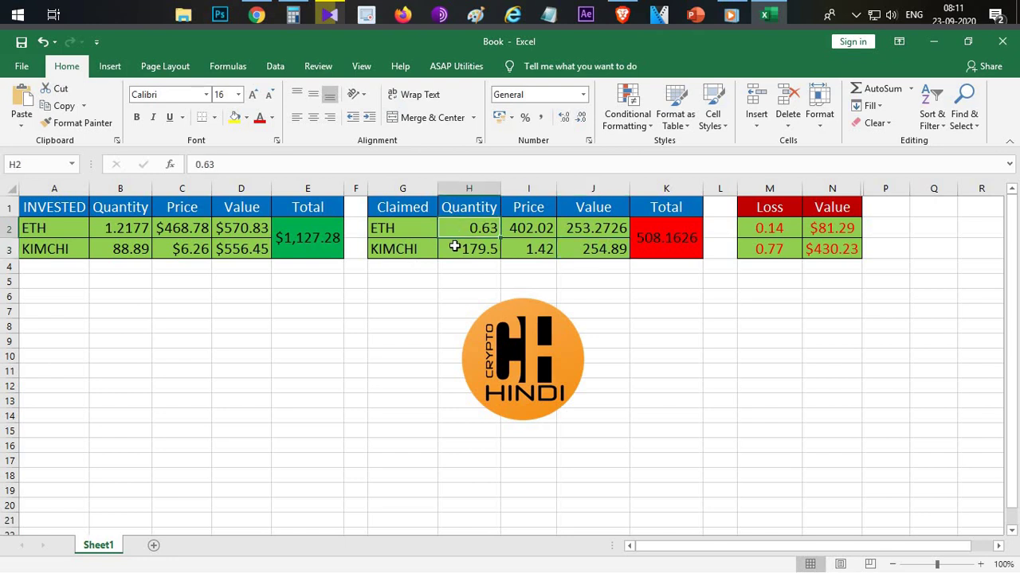
left_click(455, 248)
left_click(331, 14)
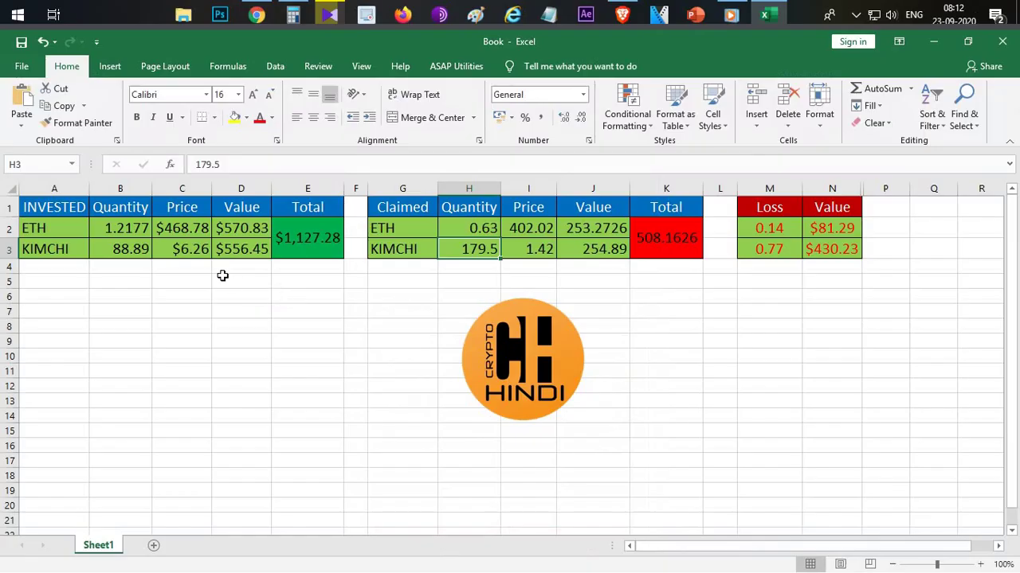
- Review the invested ETH and KIMCHI quantities together with their purchase prices in the INVESTED table
left_click(127, 228)
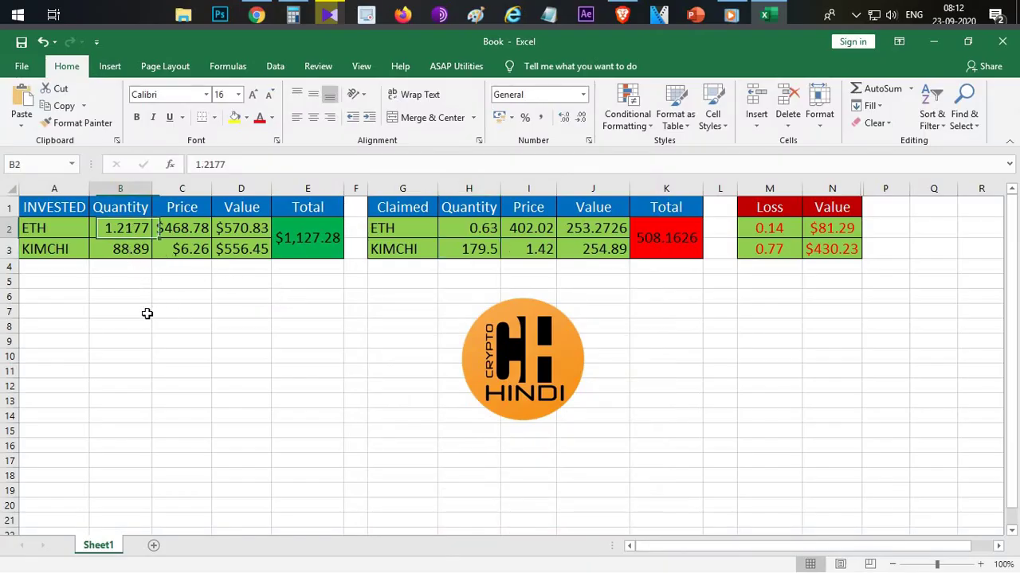
left_click(105, 251)
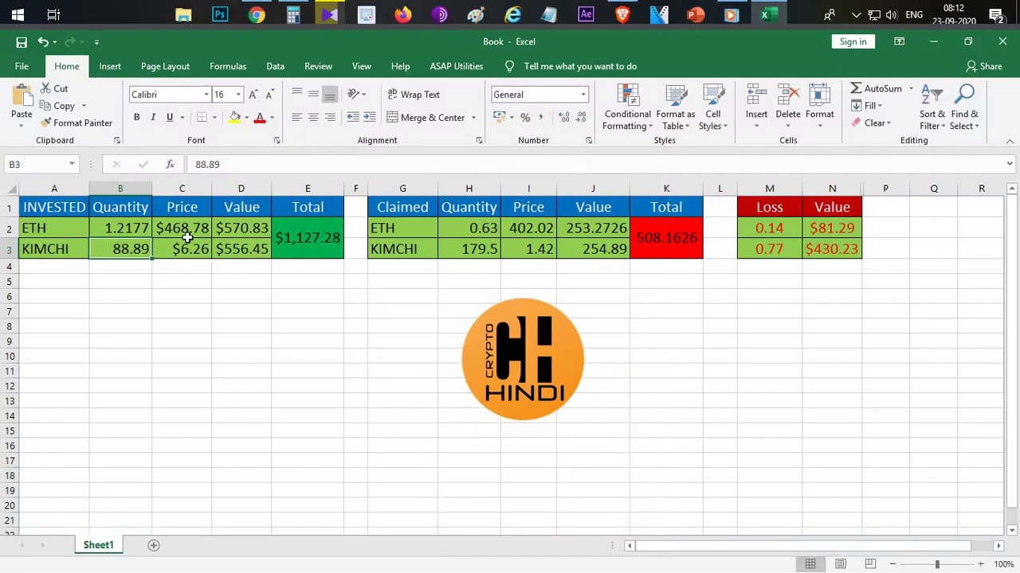
left_click(185, 233)
left_click_drag(186, 248, 186, 250)
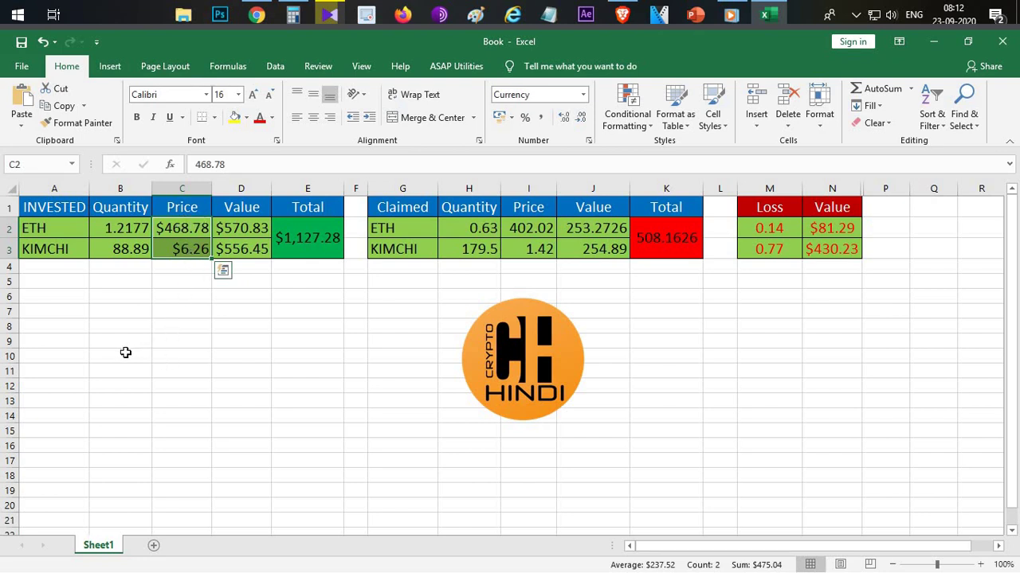
left_click(117, 227)
left_click(118, 250)
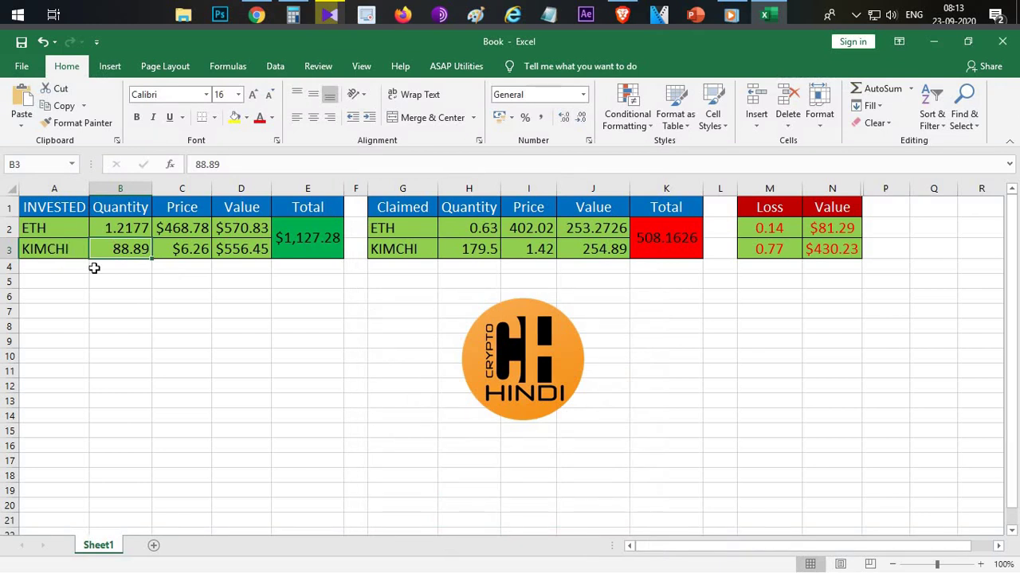
key("Left")
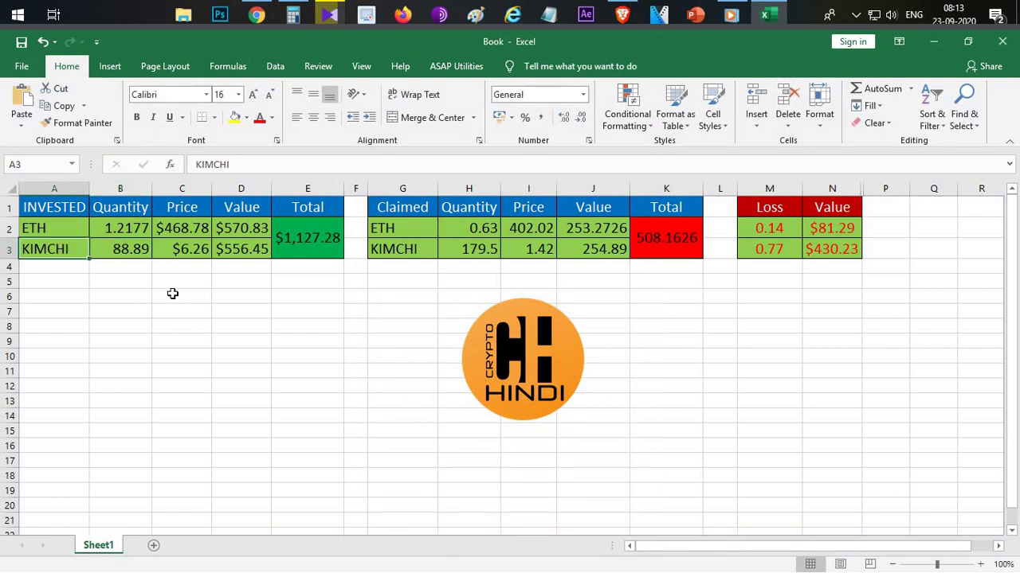
- Compare the invested quantities of KIMCHI and ETH with the corresponding claimed quantities
left_click(485, 249)
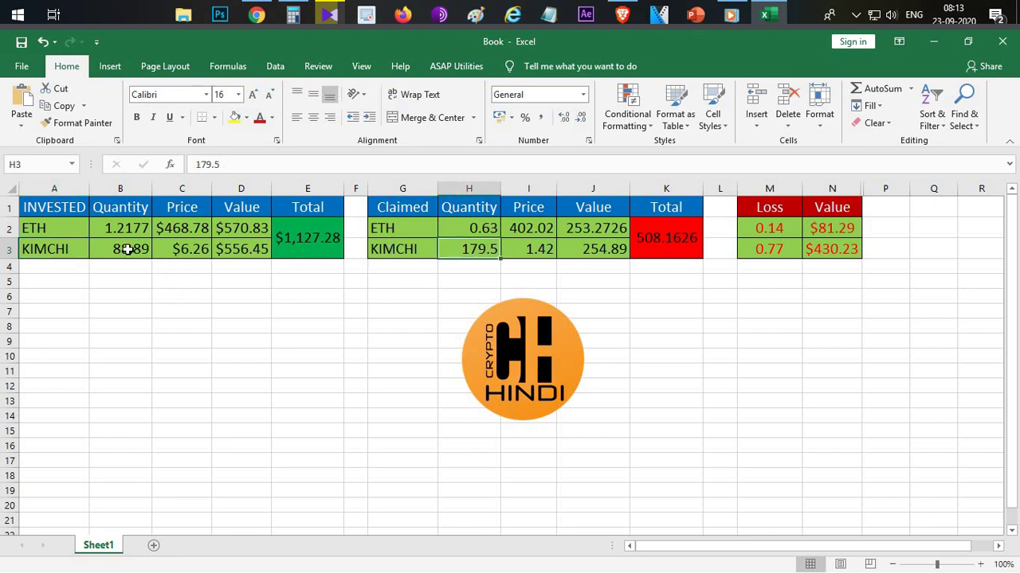
left_click(129, 250)
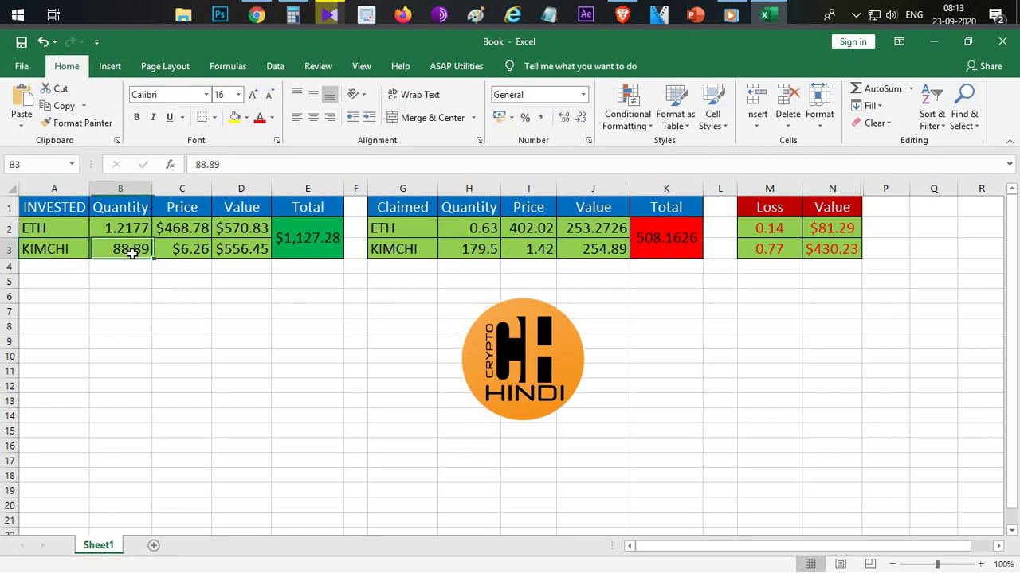
left_click(472, 250)
left_click(141, 230)
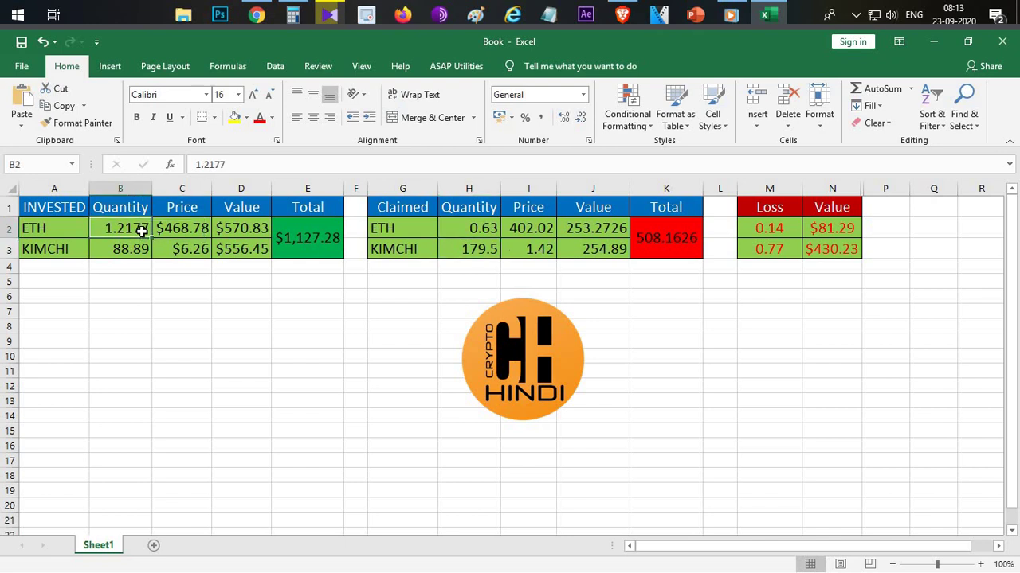
left_click(470, 229)
left_click(468, 250, "shift")
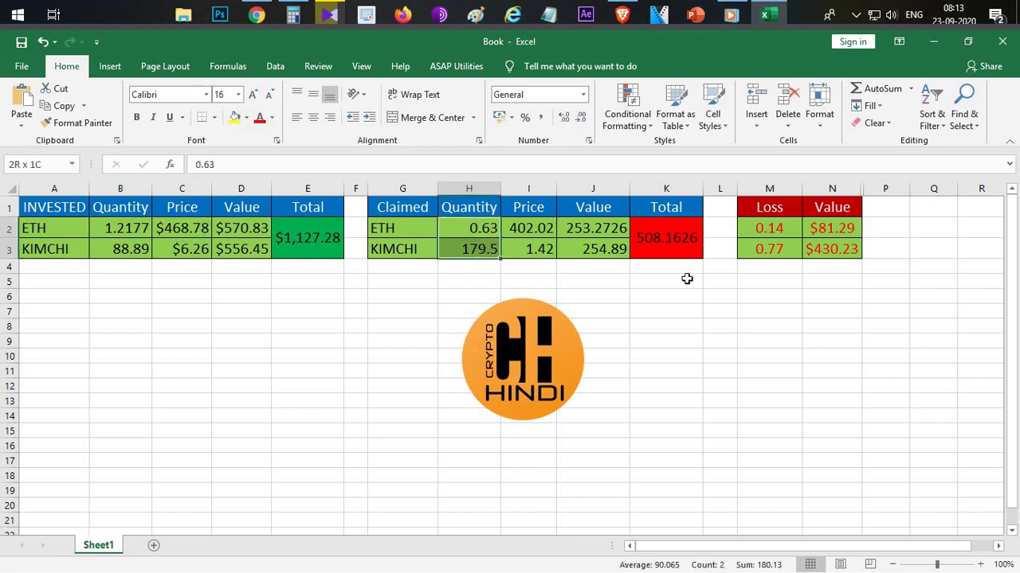
left_click(675, 341)
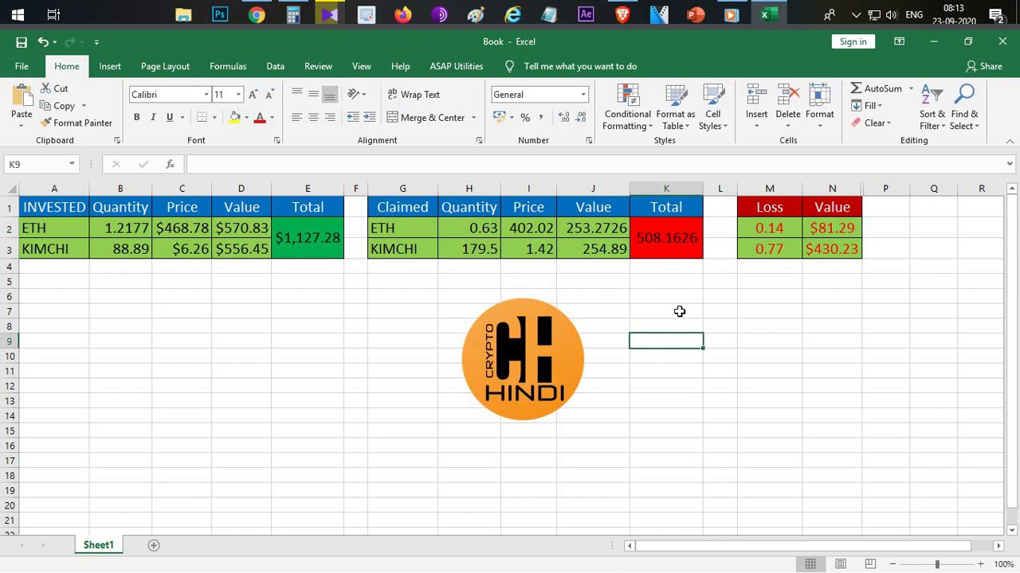
- Inspect the formula behind the claimed total and check the KIMCHI and ETH entries in the INVESTED table
left_click(665, 238)
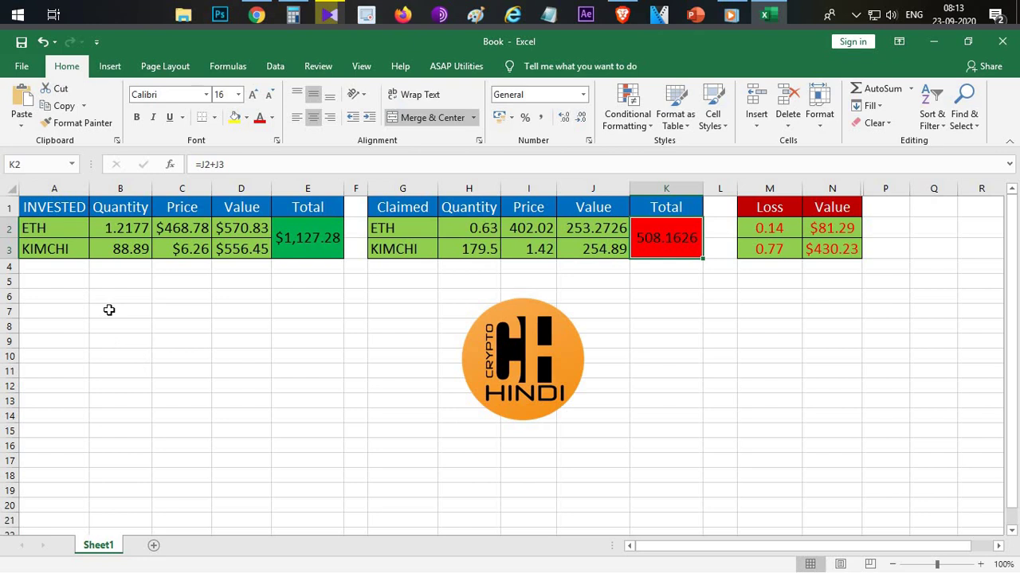
left_click(60, 250)
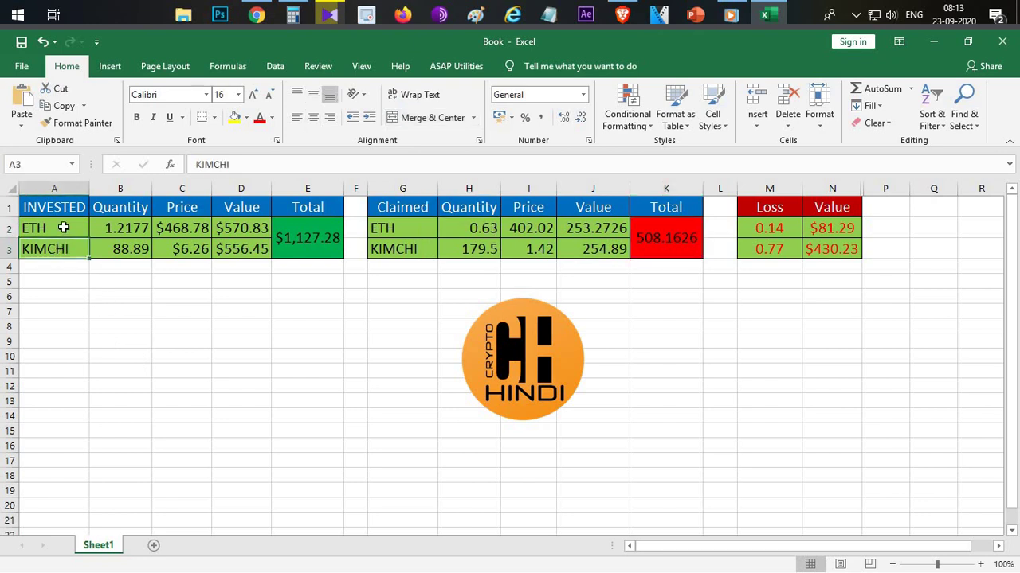
key("Up")
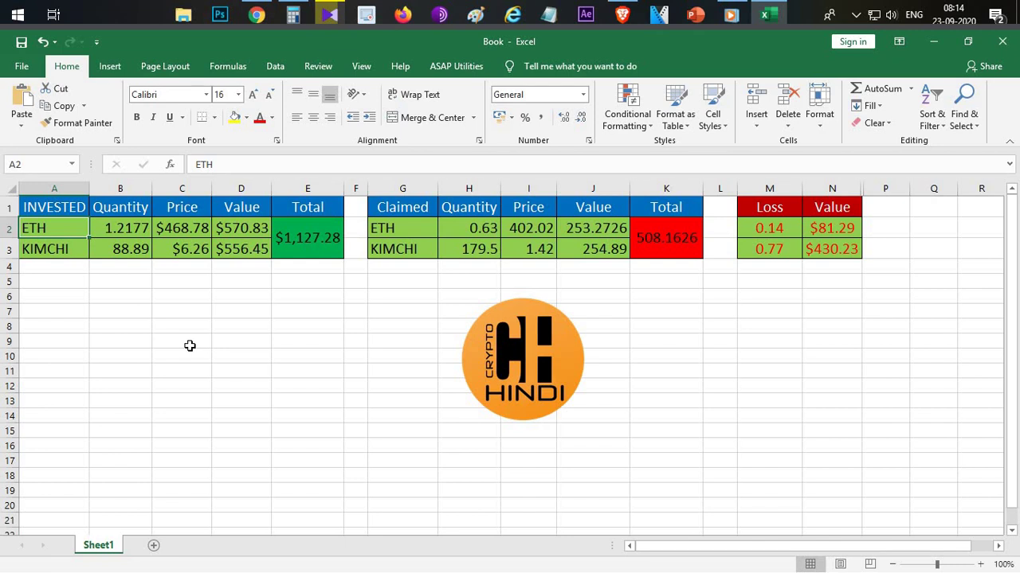
- Switch to the Uniswap pool recording, open liquidity removal for the KIMCHI/ETH position and set the amount to the maximum of 100%
left_click(328, 13)
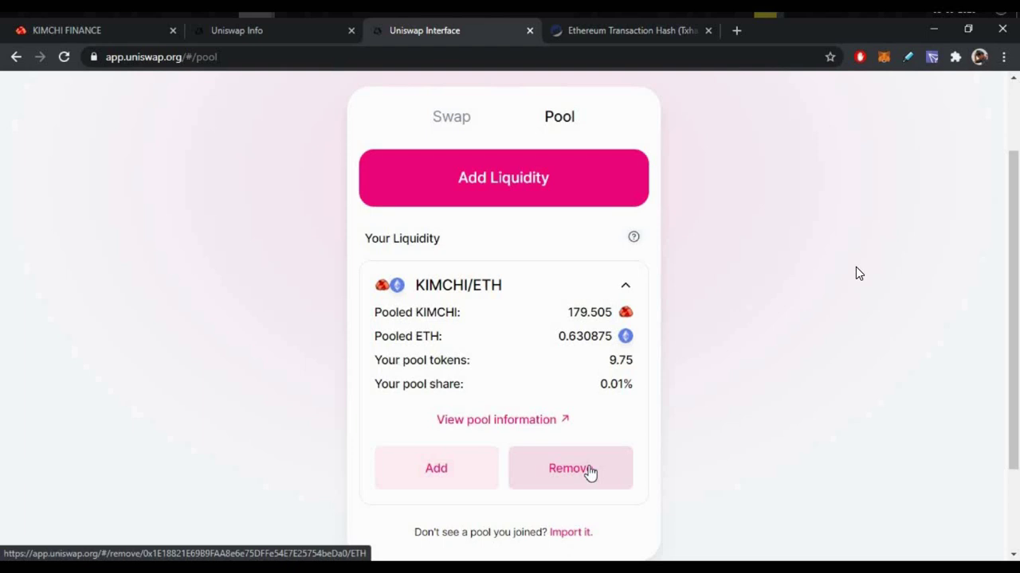
left_click(590, 470)
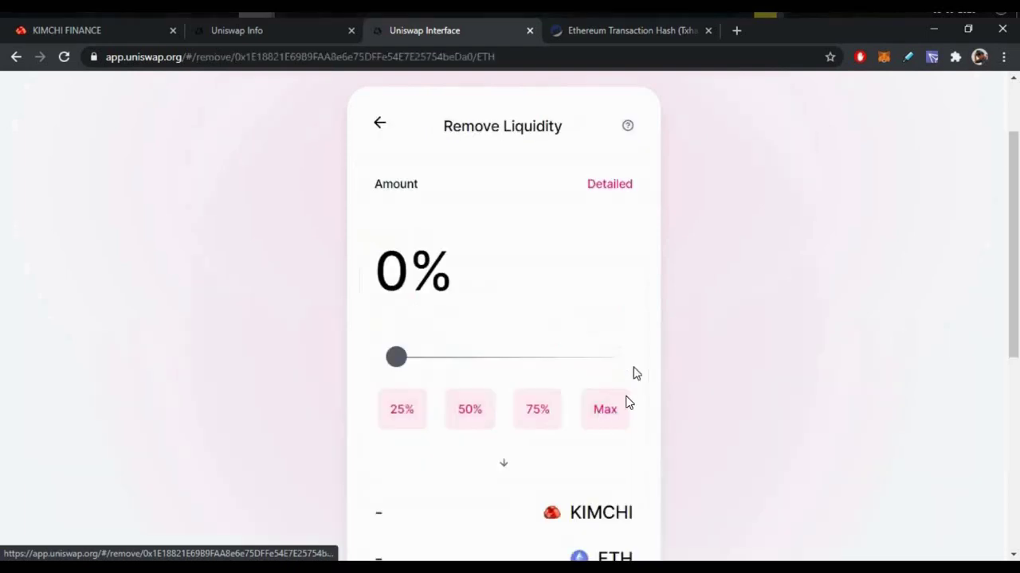
left_click(607, 411)
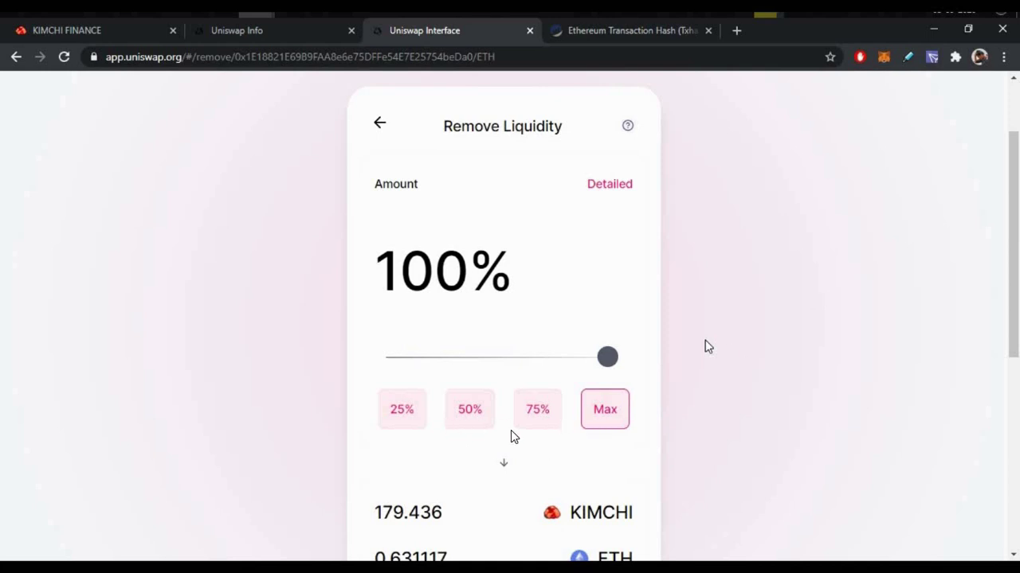
scroll(704, 346, "down", 4)
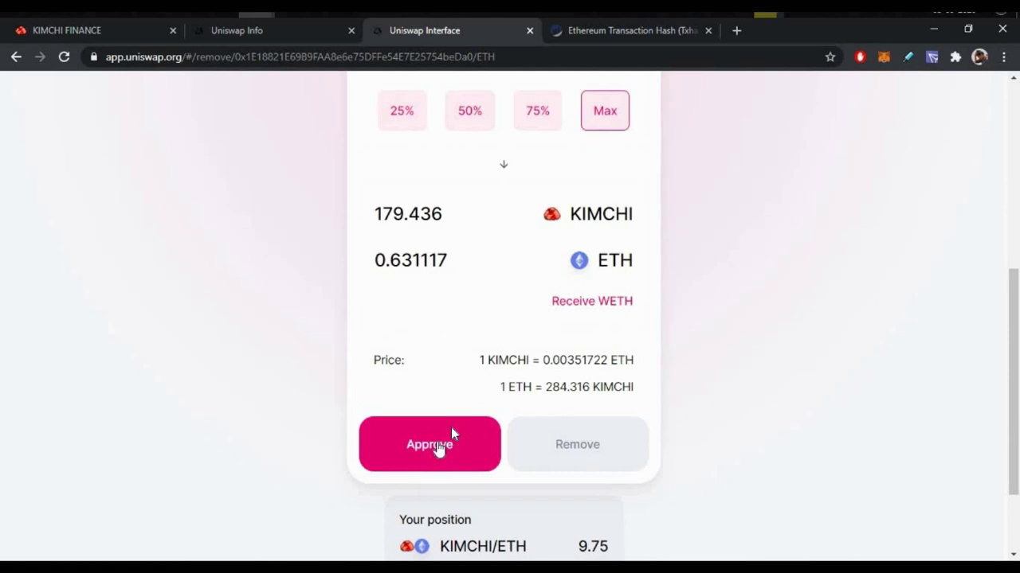
scroll(558, 430, "down", 2)
scroll(539, 420, "up", 1)
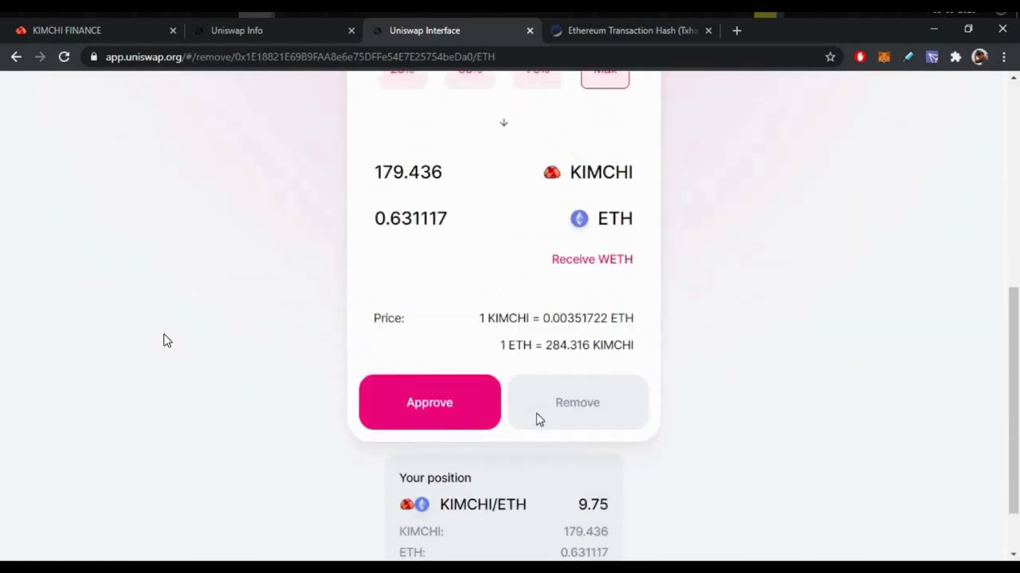
scroll(538, 419, "up", 1)
scroll(493, 410, "down", 1)
- Approve the KIMCHI/ETH withdrawal with a MetaMask signature and confirm the liquidity removal in Uniswap
left_click(423, 406)
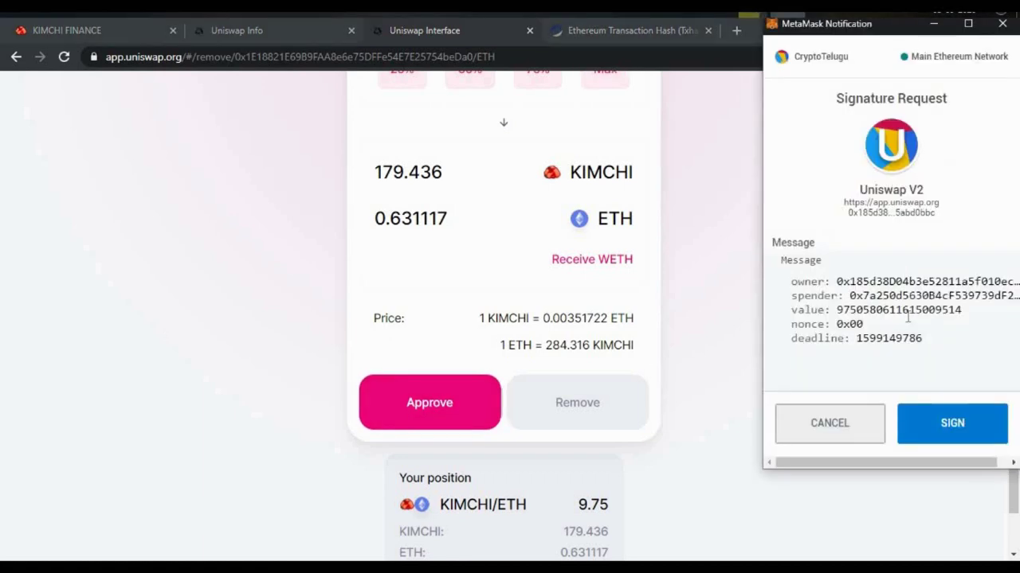
left_click(962, 430)
left_click(633, 405)
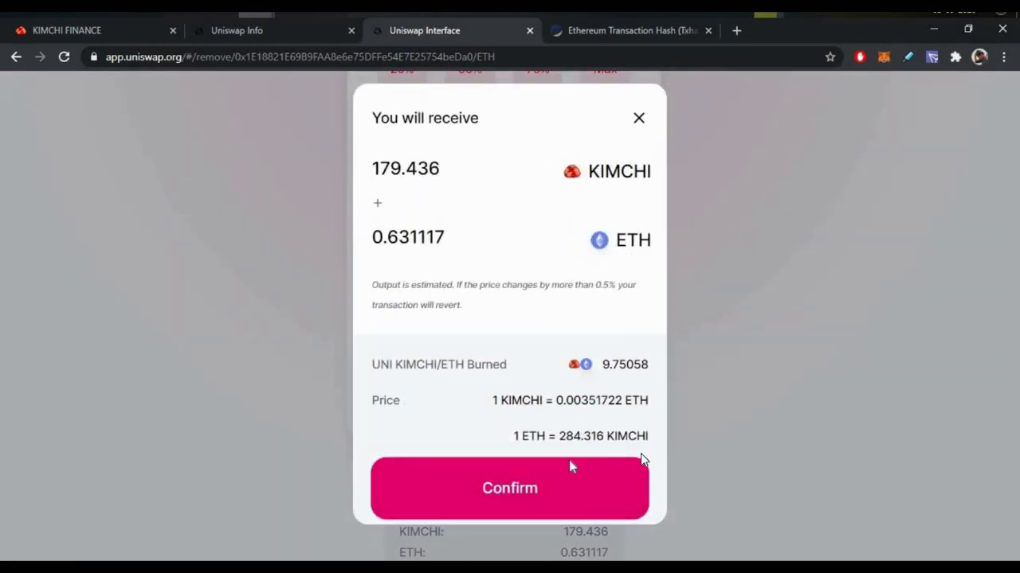
left_click(569, 462)
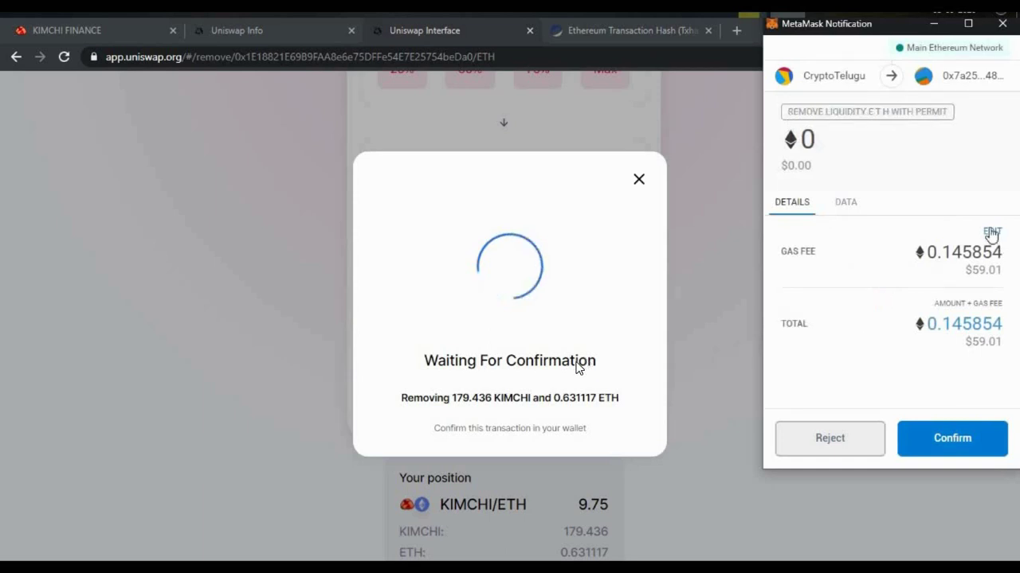
- Submit the removal transaction in MetaMask with the Fast gas option and open it on Etherscan in a separate tab
left_click(990, 232)
left_click(972, 199)
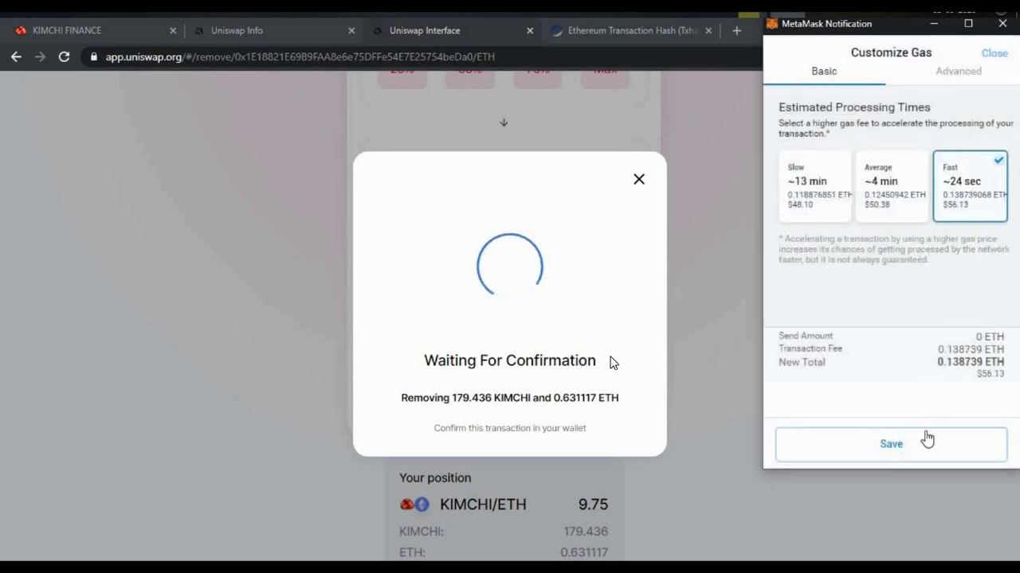
left_click(971, 439)
left_click(979, 439)
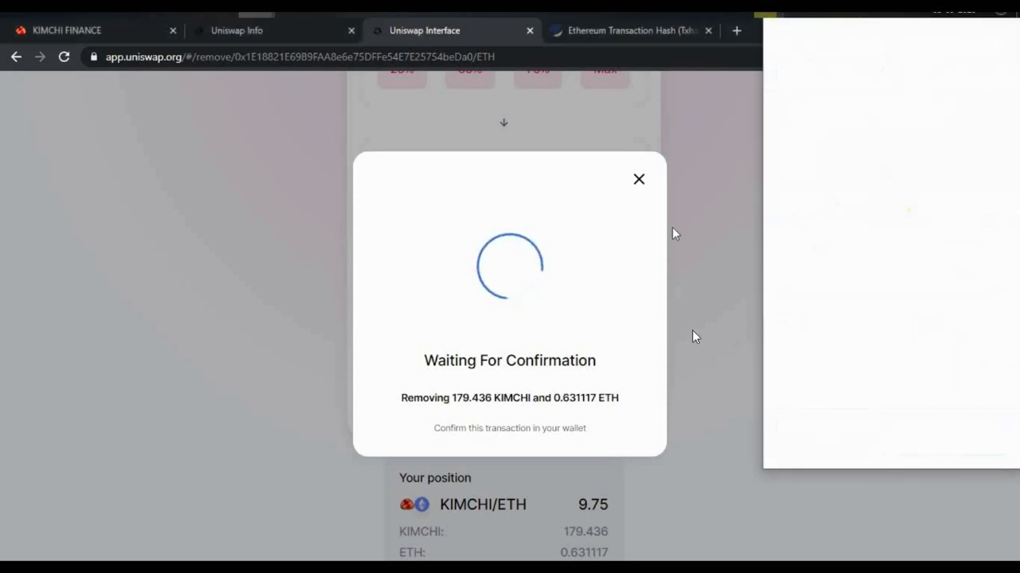
middle_click(505, 370)
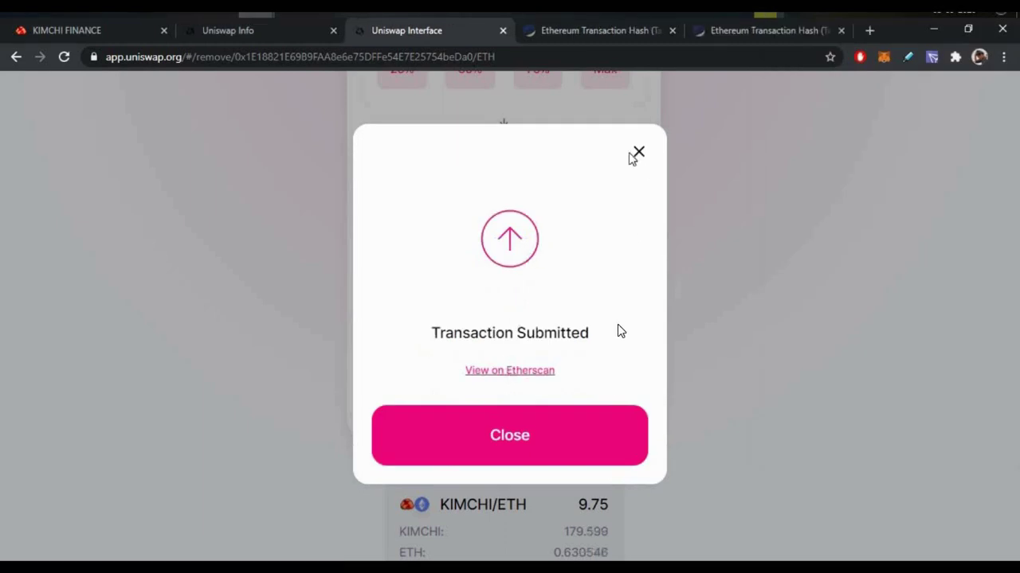
left_click(638, 157)
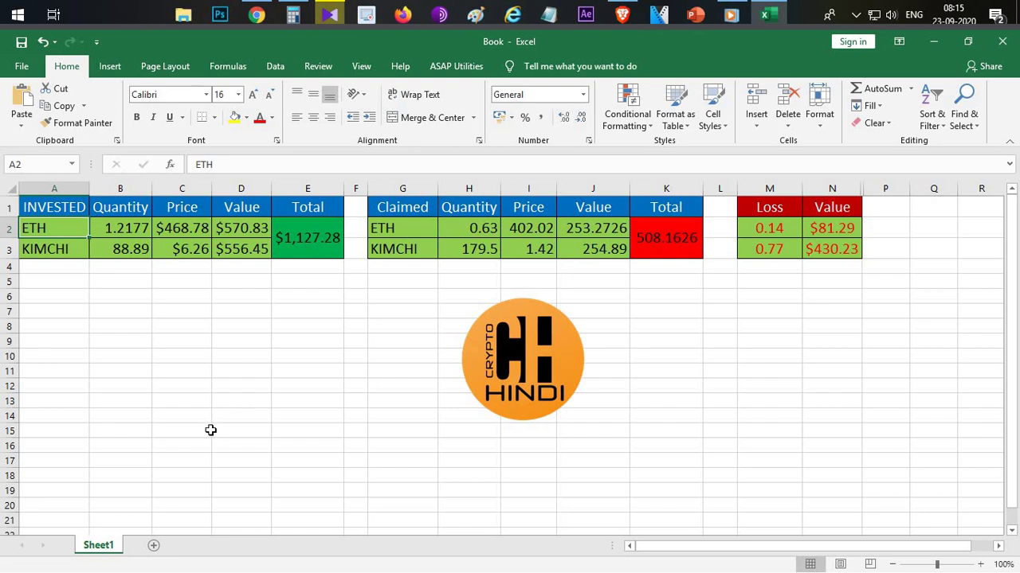
- Review the claimed total, the invested and claimed quantities, and the formula behind the claimed ETH value in the Excel workbook
left_click(661, 236)
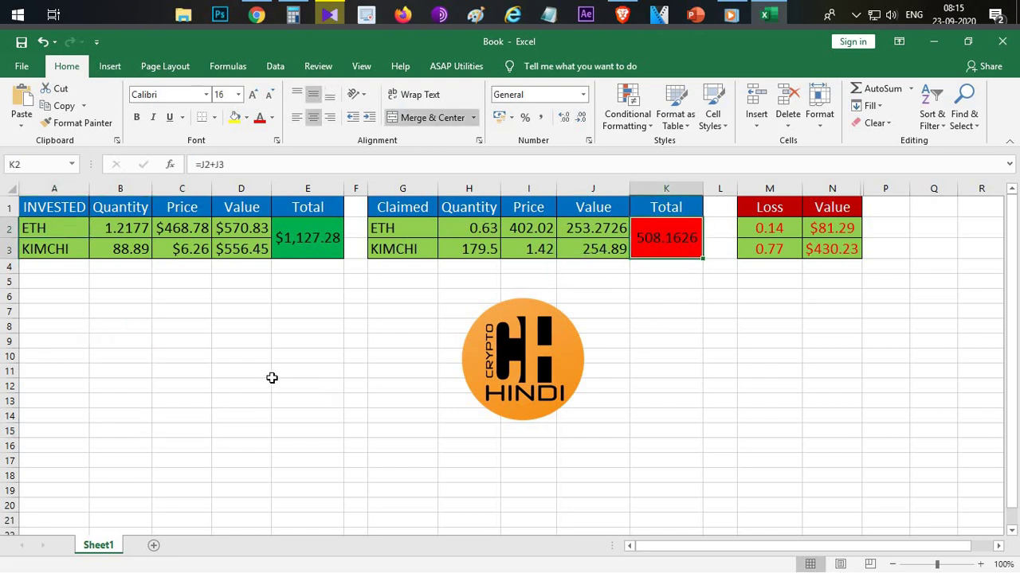
left_click(231, 357)
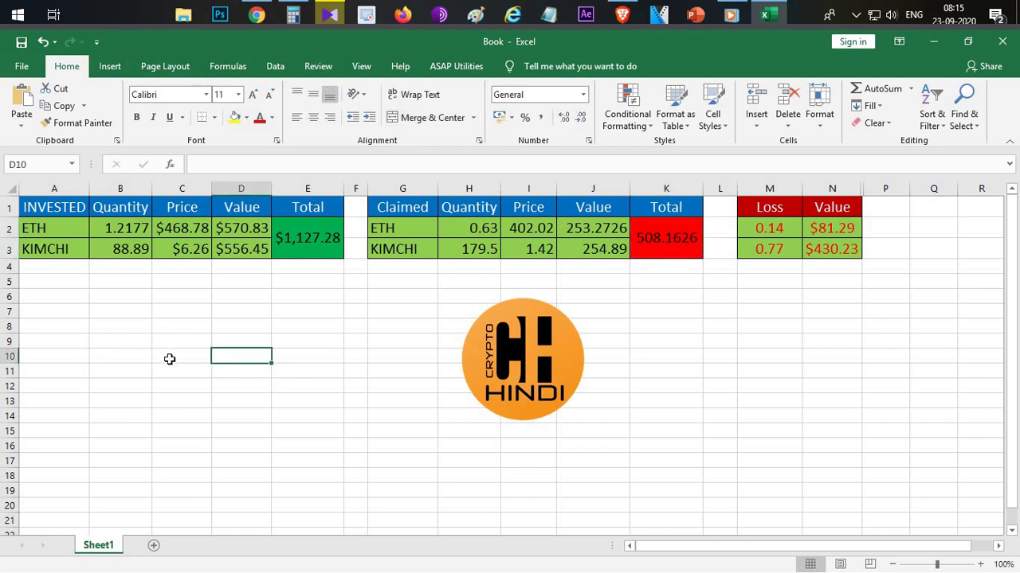
left_click(245, 328)
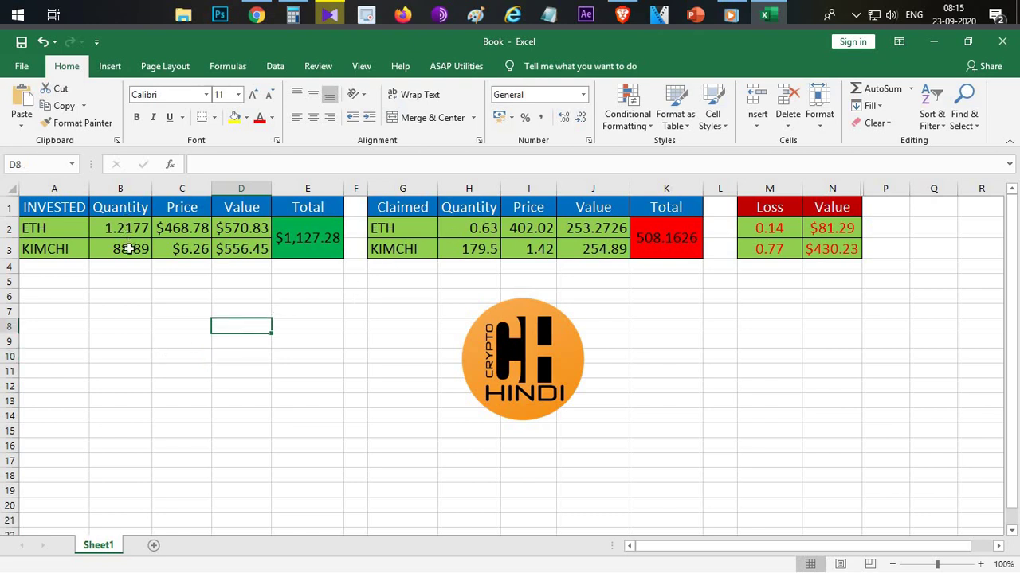
left_click_drag(126, 227, 133, 256)
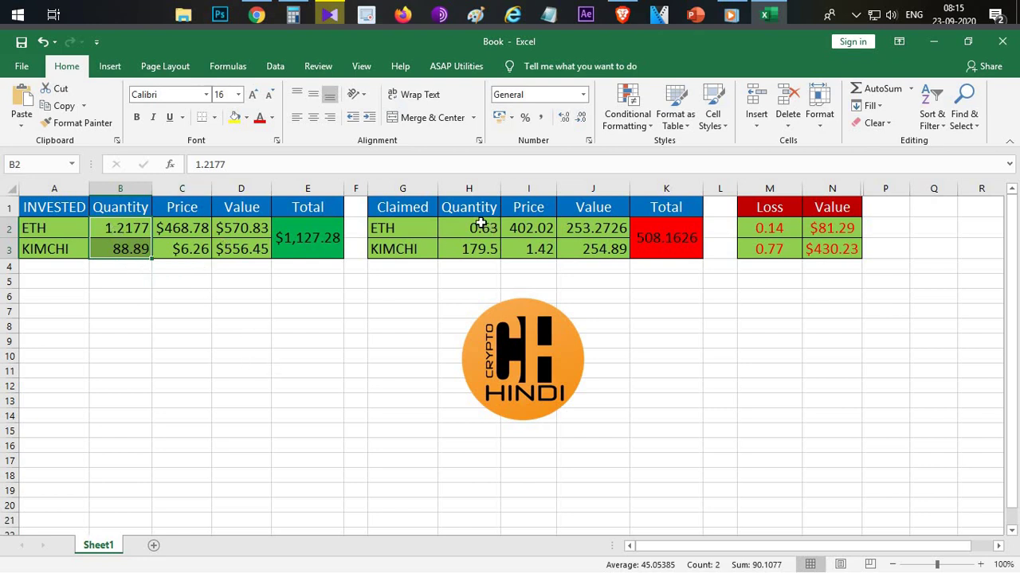
left_click_drag(480, 224, 476, 249)
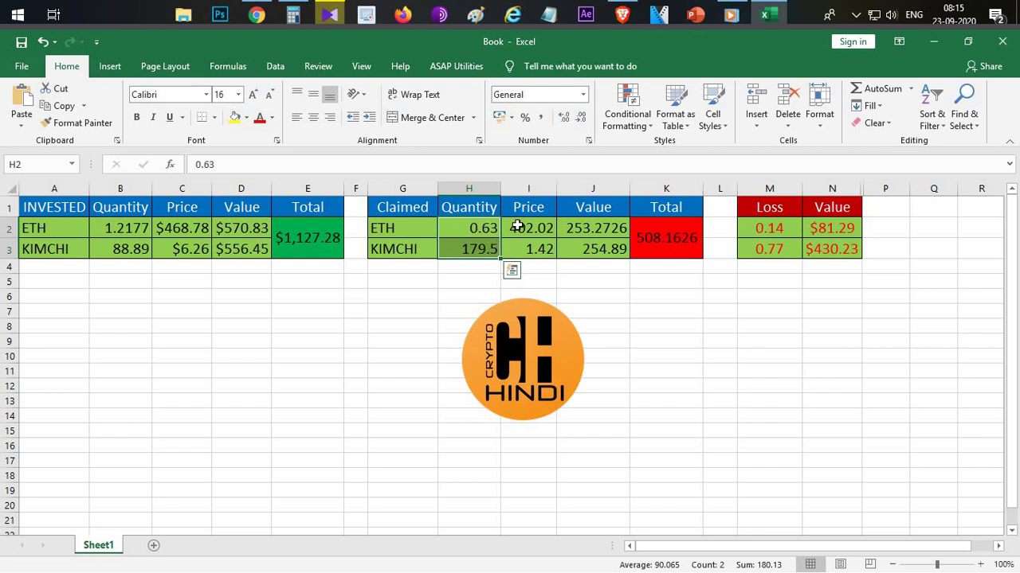
left_click(593, 232)
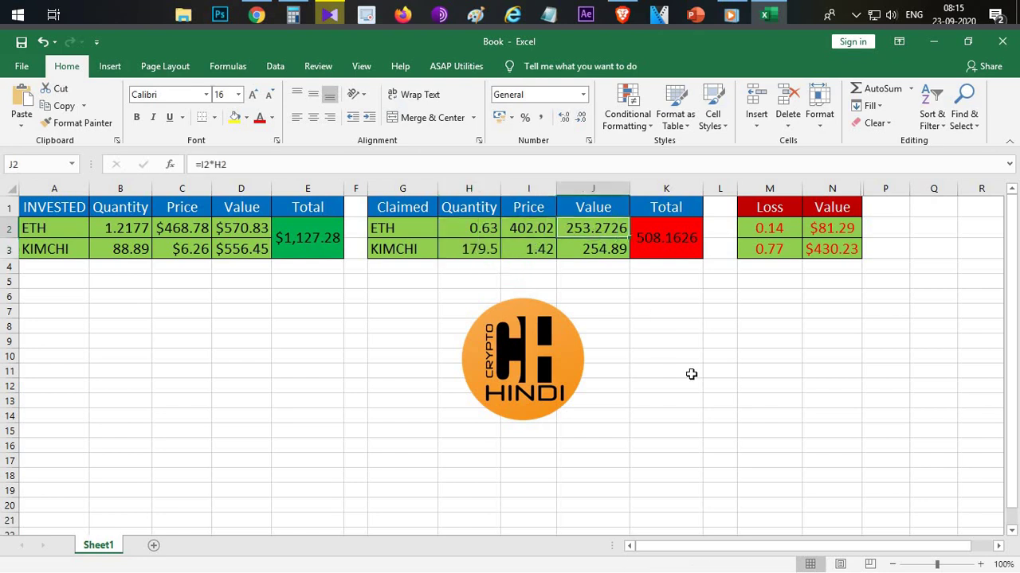
left_click(688, 375)
left_click(218, 403)
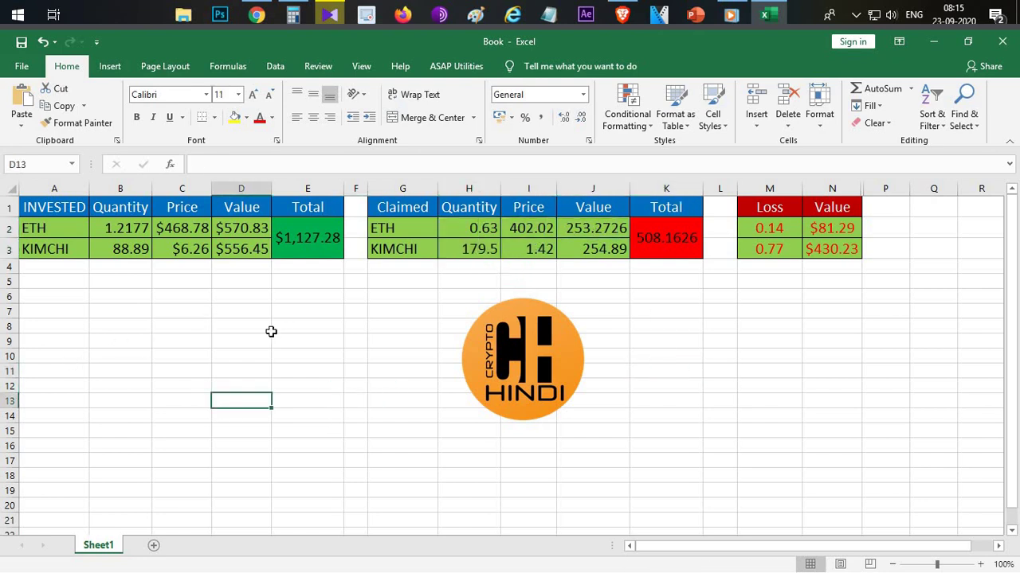
- Switch to the Brave browser and look through the uploaded videos on the CryptoHindi YouTube channel
left_click(255, 14)
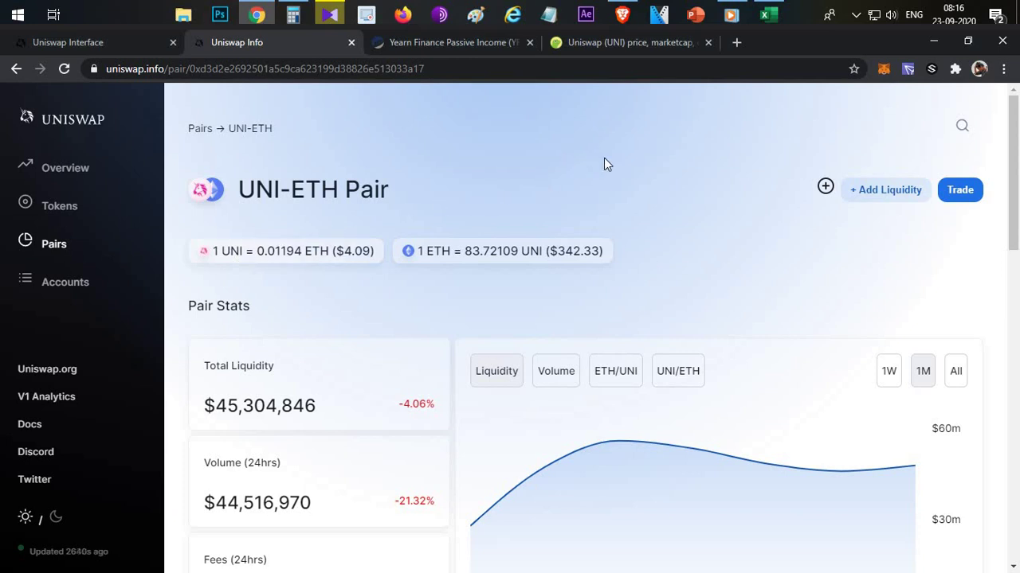
left_click(624, 17)
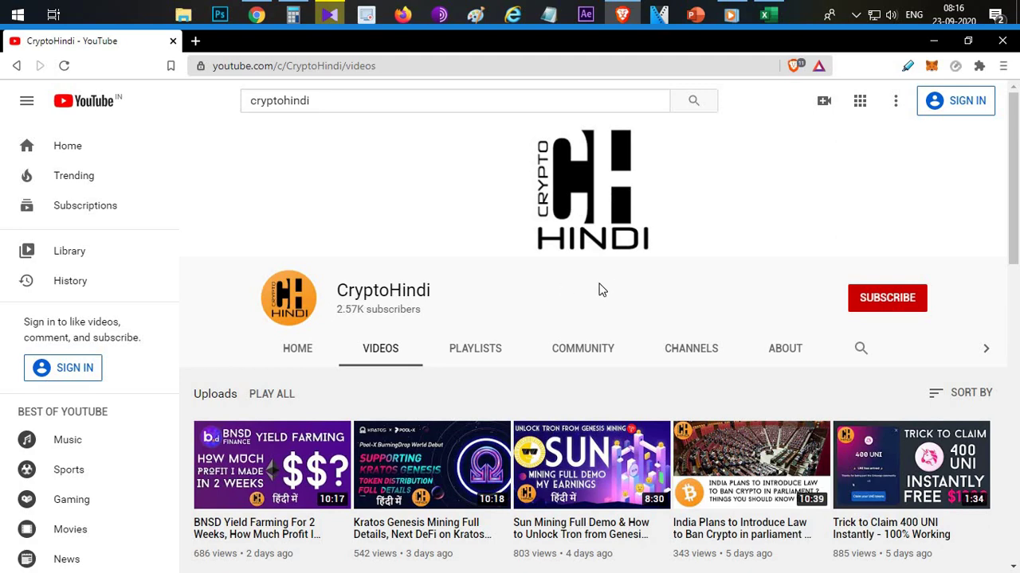
scroll(601, 294, "down", 6)
scroll(582, 364, "up", 3)
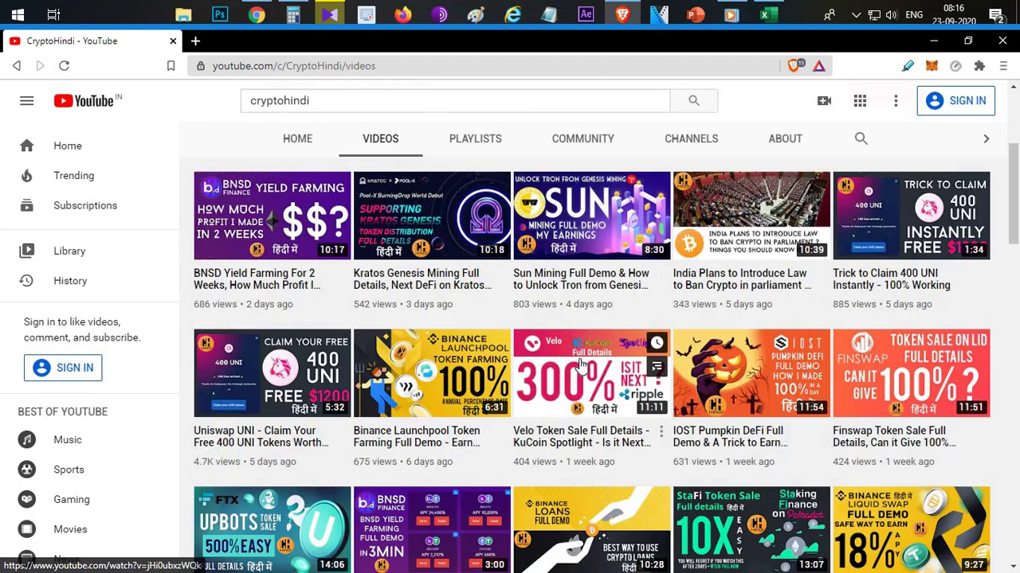
scroll(581, 365, "up", 3)
- Look over the CryptoHindi channel's created playlists and return to its list of videos
left_click(491, 358)
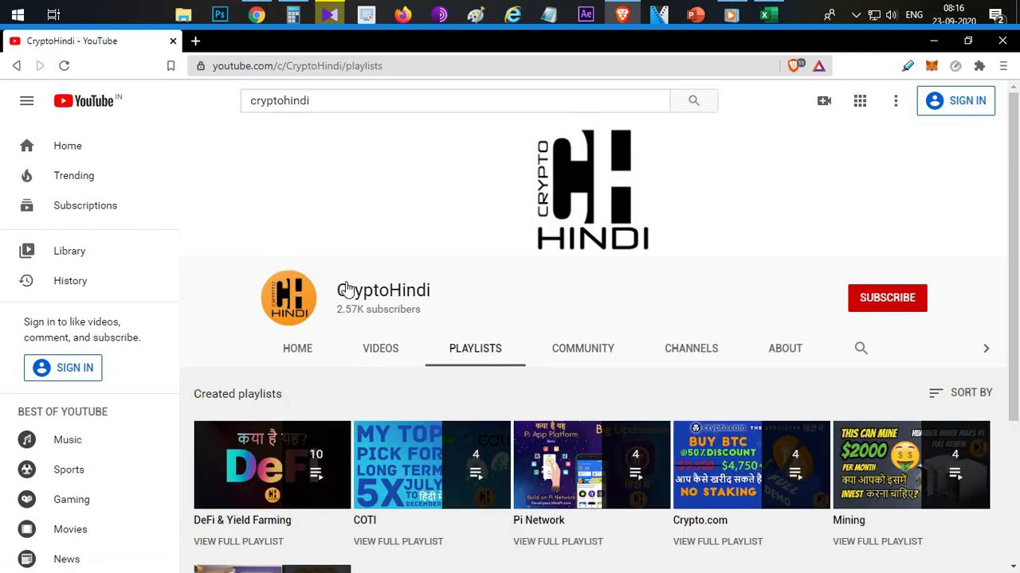
scroll(478, 311, "down", 3)
scroll(375, 372, "up", 3)
left_click(378, 362)
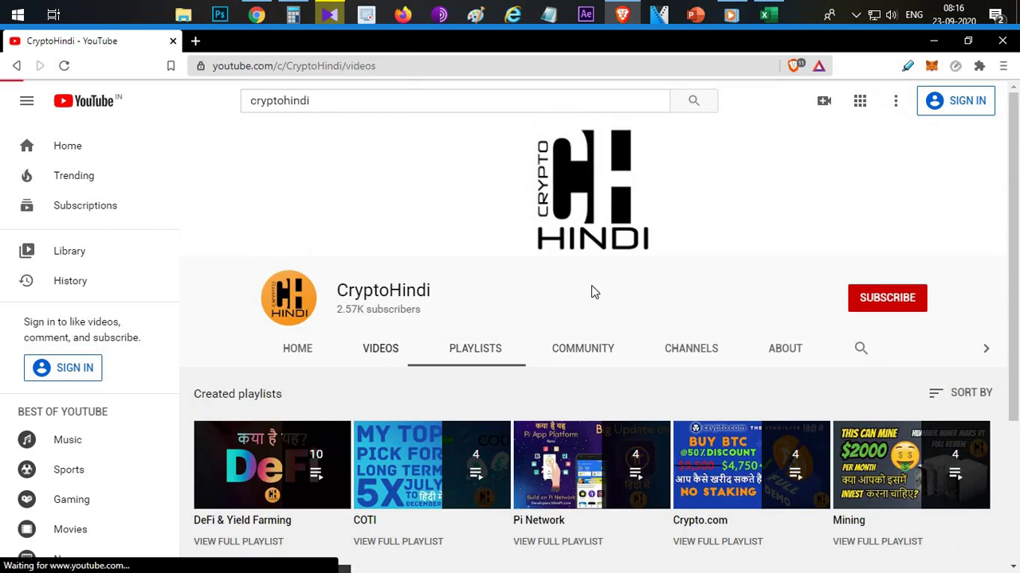